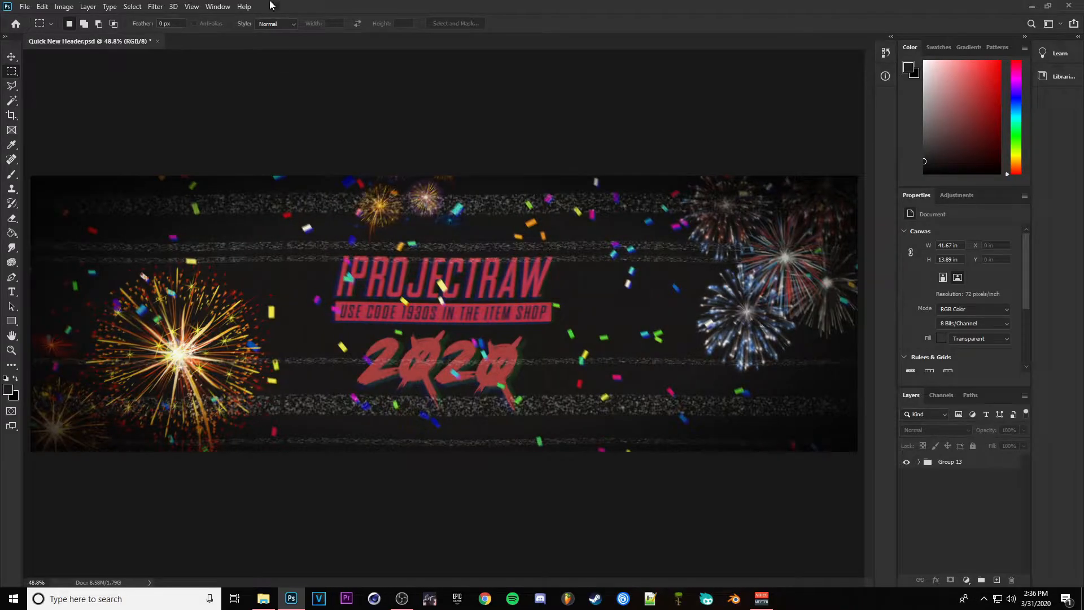
Create a new 3000 × 1000 pixel document at 72 pixels/inch in 8-bit RGB Color with white background contents
{"action": "left_click", "coordinate": [27, 8]}
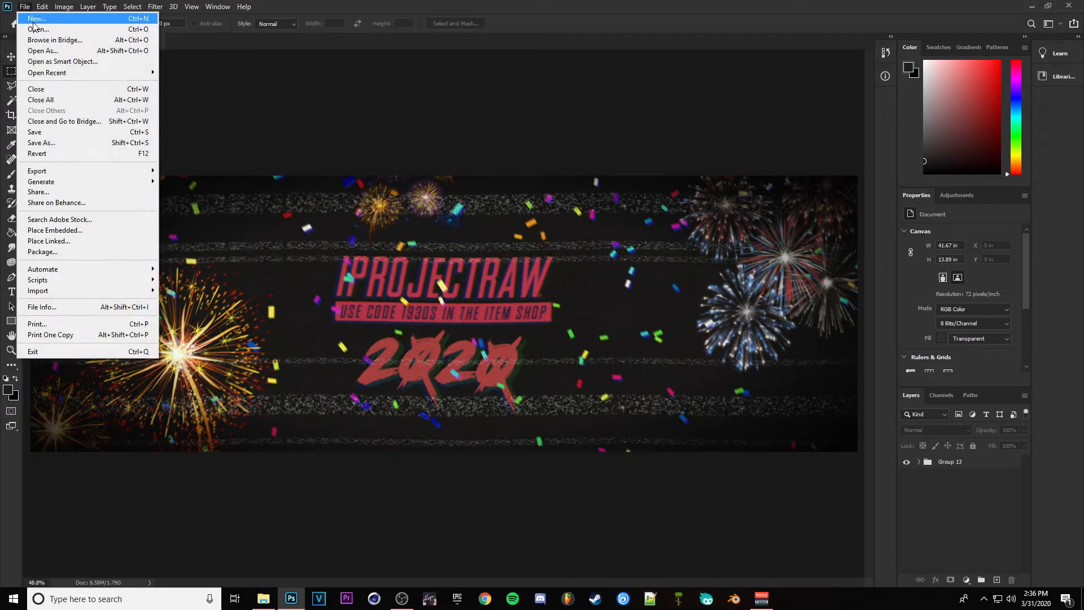
{"action": "left_click", "coordinate": [35, 19]}
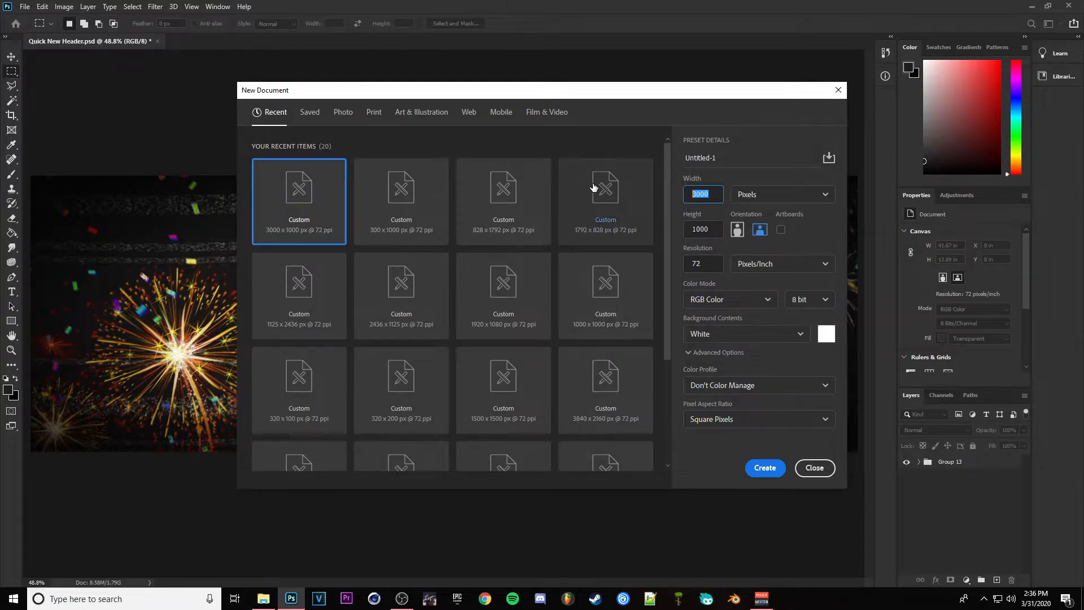
{"action": "key", "text": "Tab"}
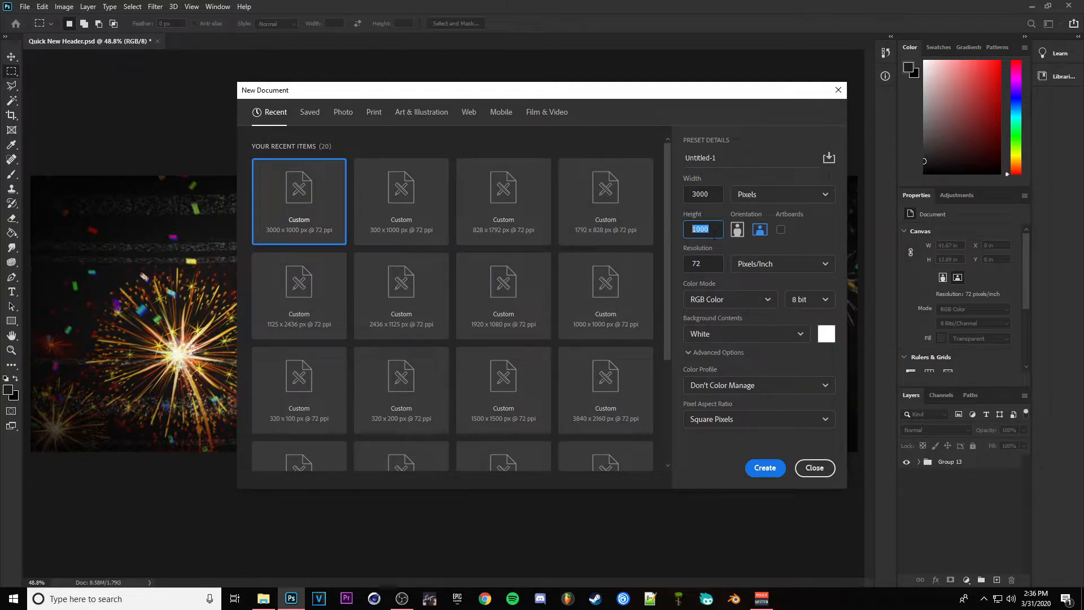
{"action": "key", "text": "Tab"}
{"action": "left_click", "coordinate": [799, 300]}
{"action": "left_click", "coordinate": [808, 302]}
{"action": "double_click", "coordinate": [701, 194]}
{"action": "left_click", "coordinate": [754, 232]}
{"action": "double_click", "coordinate": [701, 229]}
{"action": "left_click", "coordinate": [713, 195]}
{"action": "left_click", "coordinate": [762, 469]}
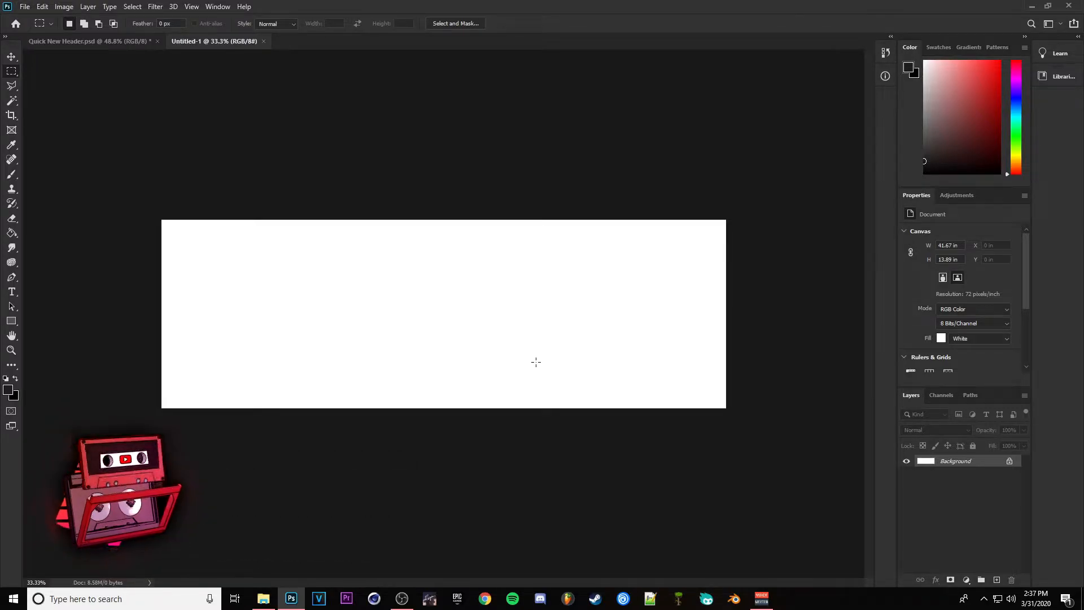
{"action": "scroll", "coordinate": [536, 362], "scroll_direction": "up", "scroll_amount": 3}
{"action": "scroll", "coordinate": [536, 362], "scroll_direction": "down", "scroll_amount": 3}
{"action": "scroll", "coordinate": [536, 362], "scroll_direction": "up", "scroll_amount": 2}
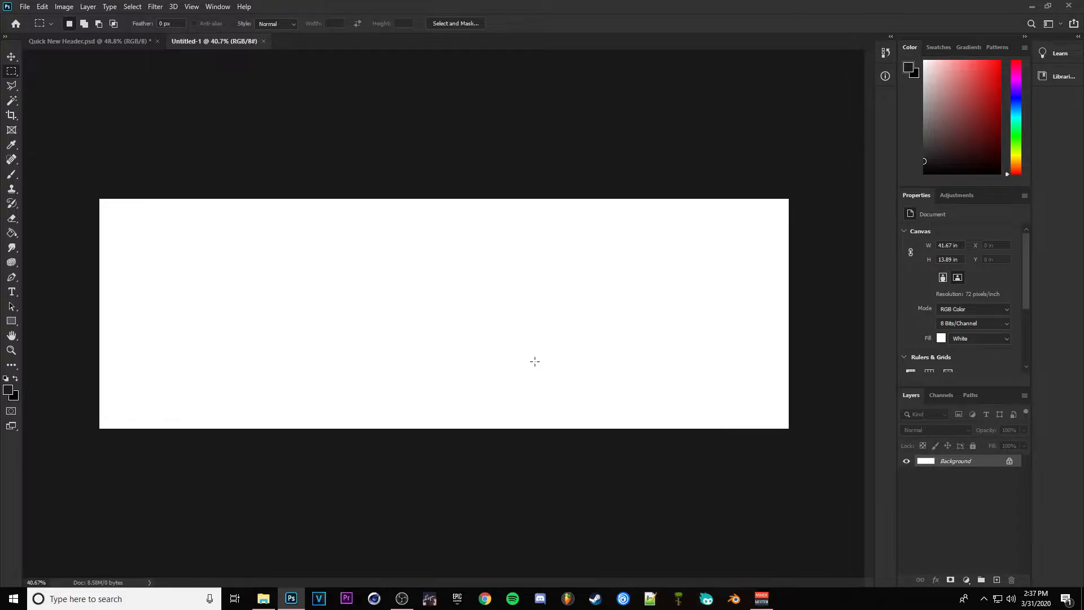
{"action": "scroll", "coordinate": [535, 362], "scroll_direction": "up", "scroll_amount": 2}
{"action": "scroll", "coordinate": [528, 355], "scroll_direction": "down", "scroll_amount": 1}
{"action": "scroll", "coordinate": [526, 351], "scroll_direction": "up", "scroll_amount": 1}
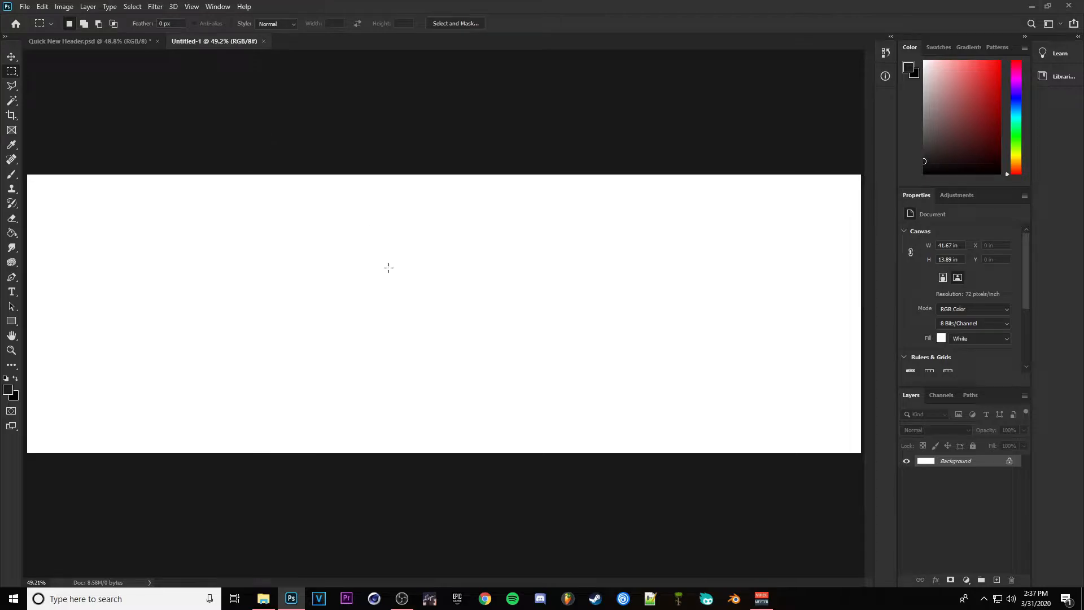
{"action": "scroll", "coordinate": [389, 289], "scroll_direction": "down", "scroll_amount": 2}
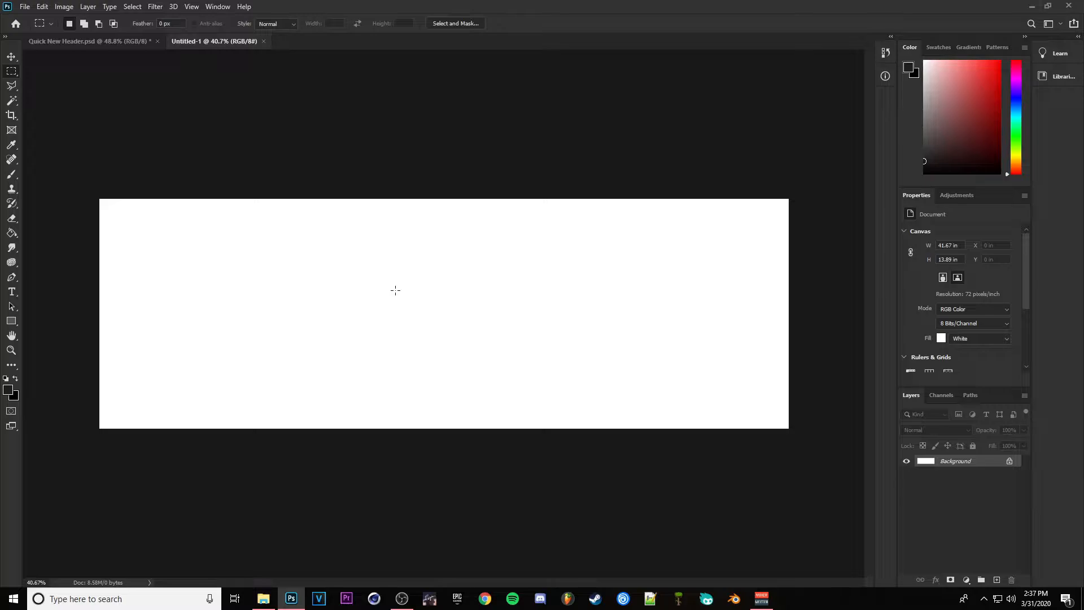
{"action": "scroll", "coordinate": [395, 290], "scroll_direction": "up", "scroll_amount": 1}
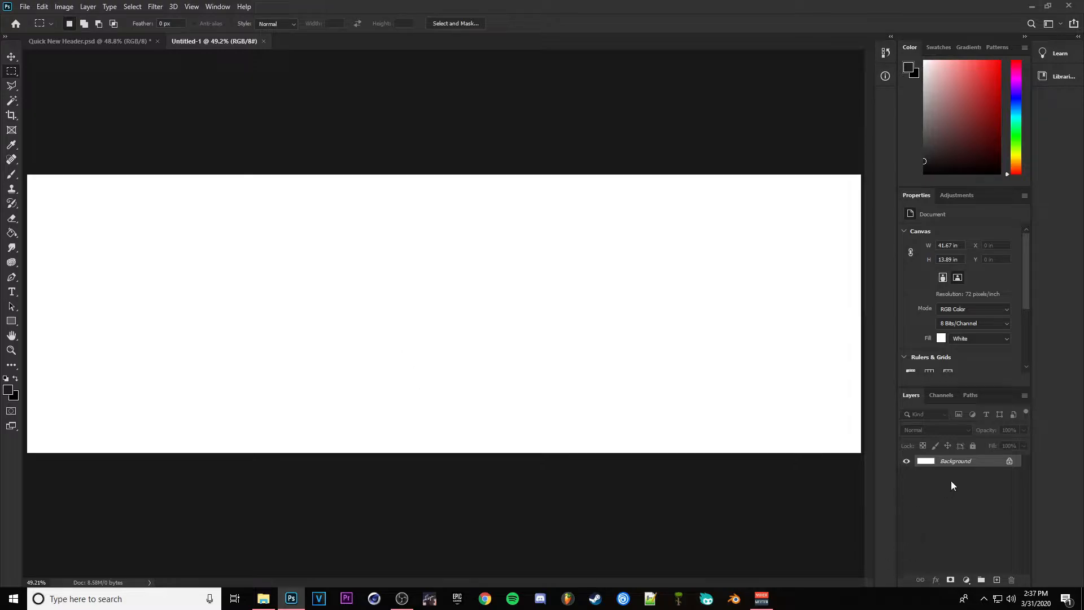
Unlock the Background layer, turning it into a regular editable layer that stays visible
{"action": "left_click", "coordinate": [1010, 462]}
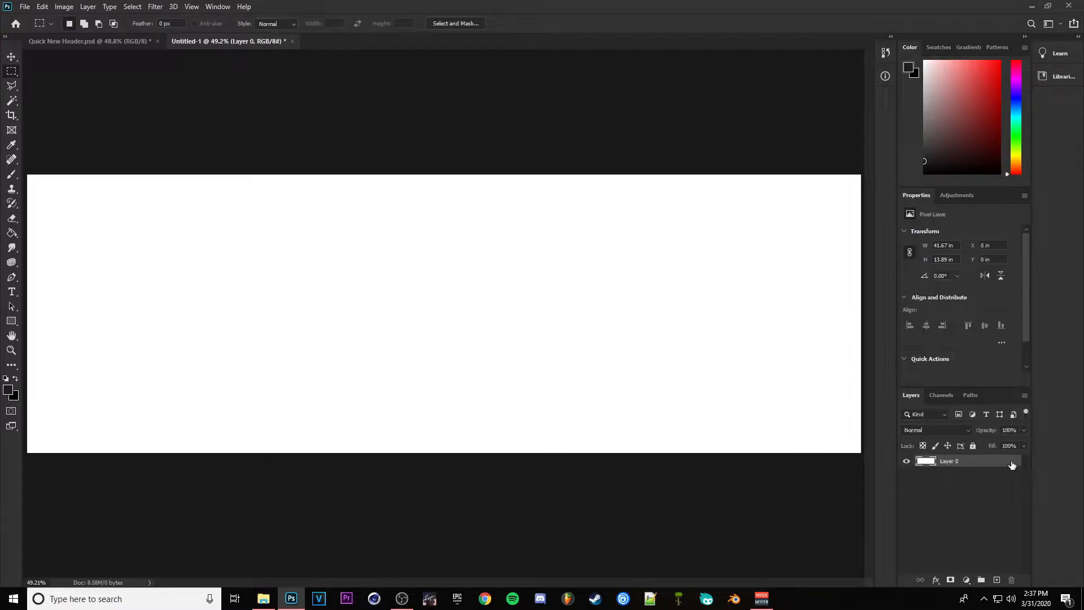
{"action": "left_click", "coordinate": [907, 462]}
{"action": "left_click", "coordinate": [907, 462]}
Fill the whole layer with the dark gray foreground color #1d1d1d using the Paint Bucket tool
{"action": "left_click", "coordinate": [9, 235]}
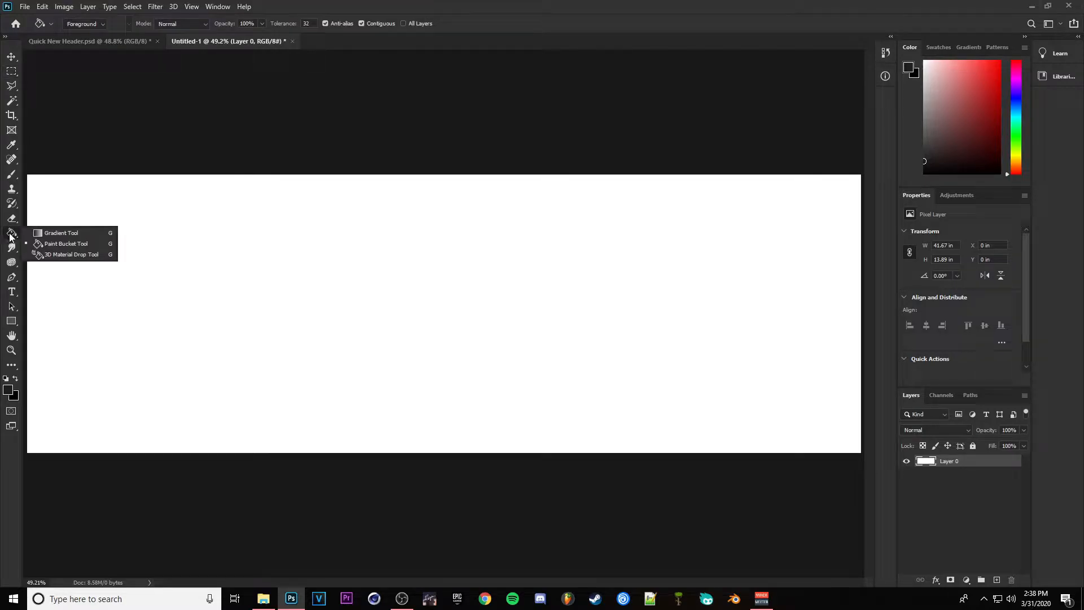
{"action": "left_click", "coordinate": [41, 246]}
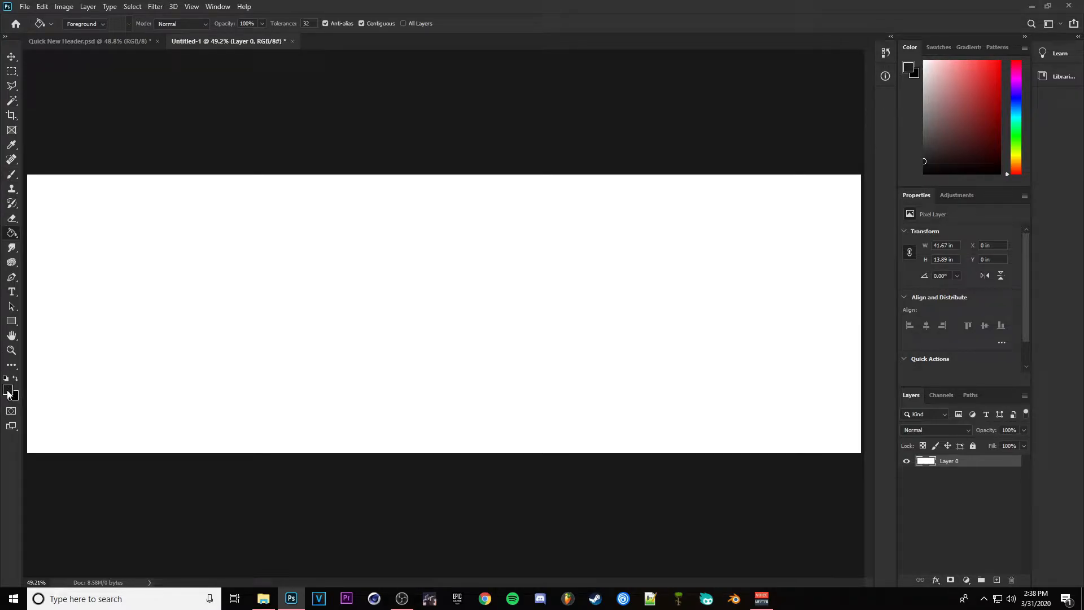
{"action": "key", "text": "d"}
{"action": "key", "text": "x"}
{"action": "key", "text": "x"}
{"action": "key", "text": "x"}
{"action": "key", "text": "x"}
{"action": "key", "text": "x"}
{"action": "key", "text": "x"}
{"action": "key", "text": "x"}
{"action": "left_click", "coordinate": [8, 390]}
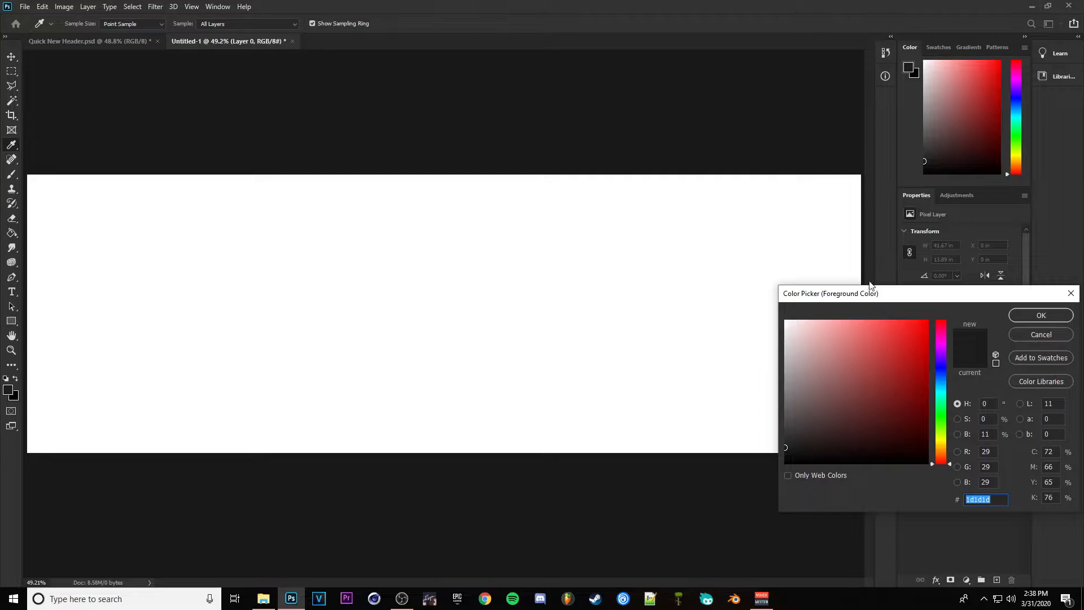
{"action": "left_click_drag", "start_coordinate": [879, 298], "coordinate": [363, 189]}
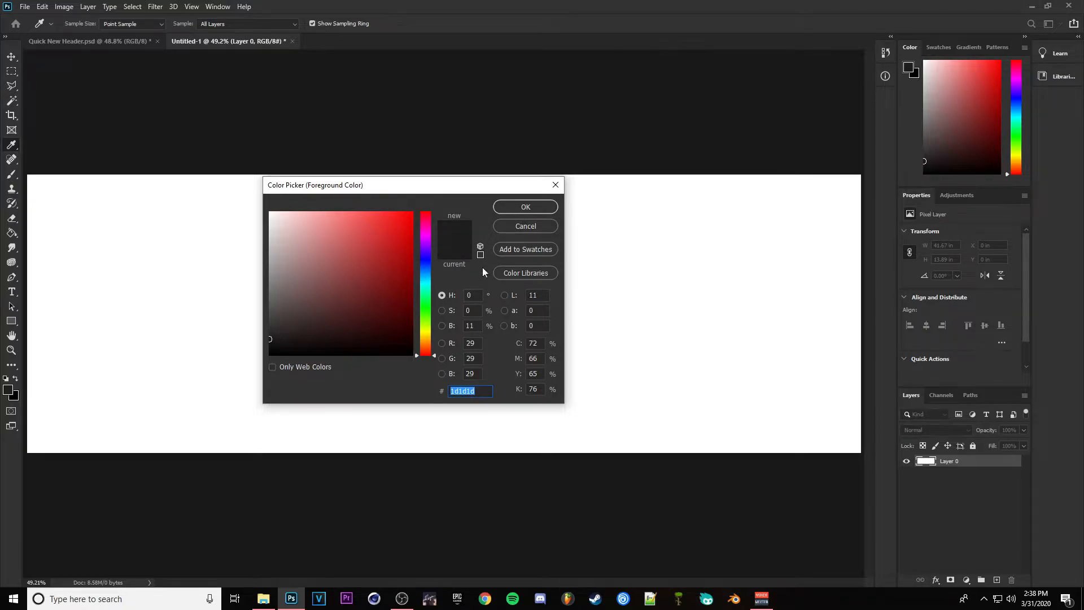
{"action": "left_click", "coordinate": [526, 207]}
{"action": "key", "text": "g"}
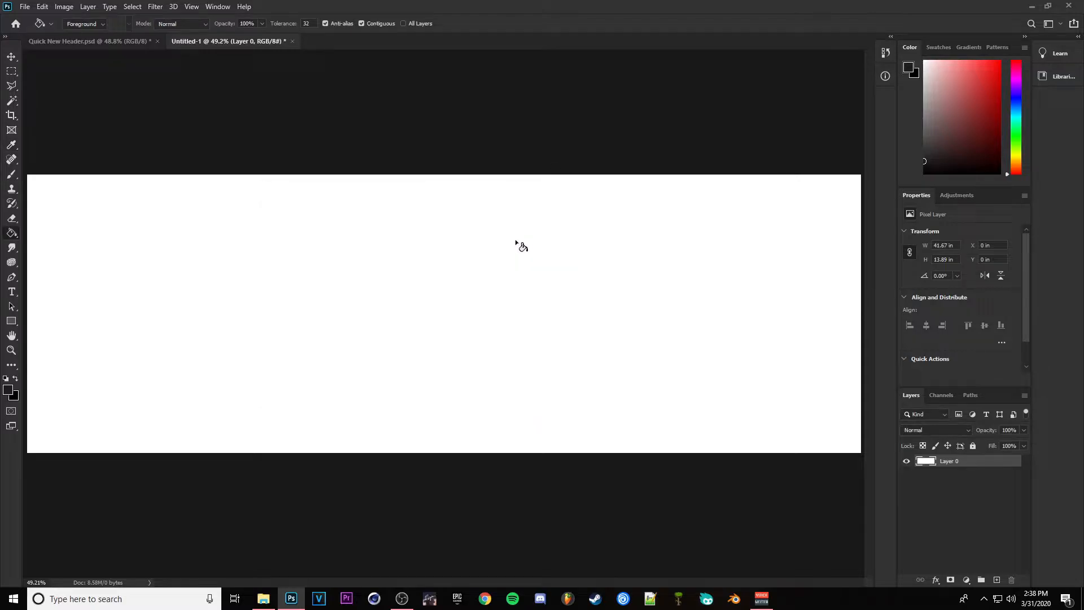
{"action": "left_click", "coordinate": [341, 266]}
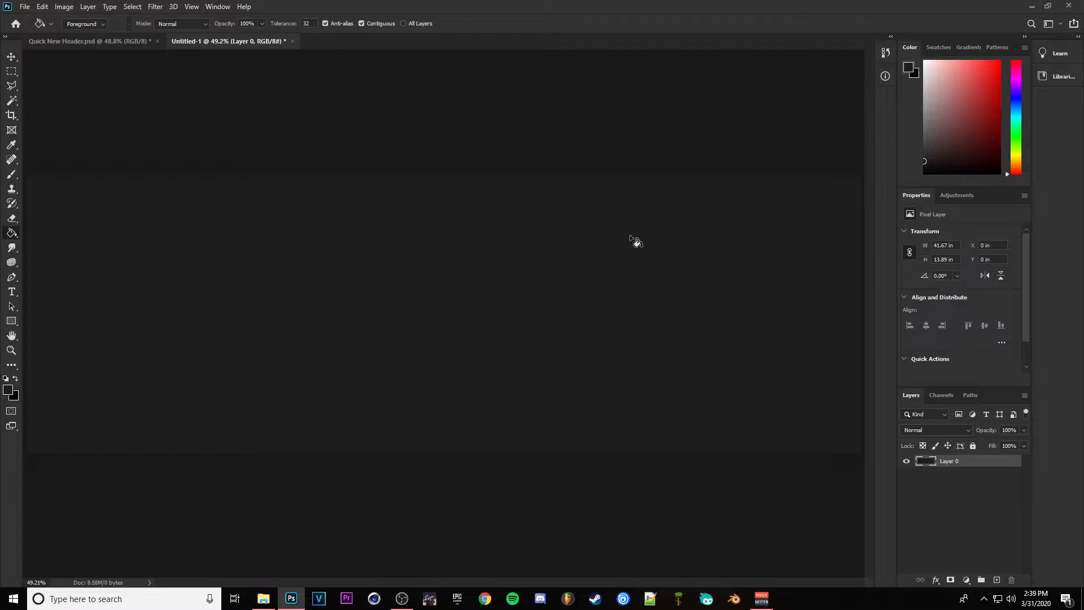
Choose the SNES Italic font for the Type tool
{"action": "left_click", "coordinate": [12, 292]}
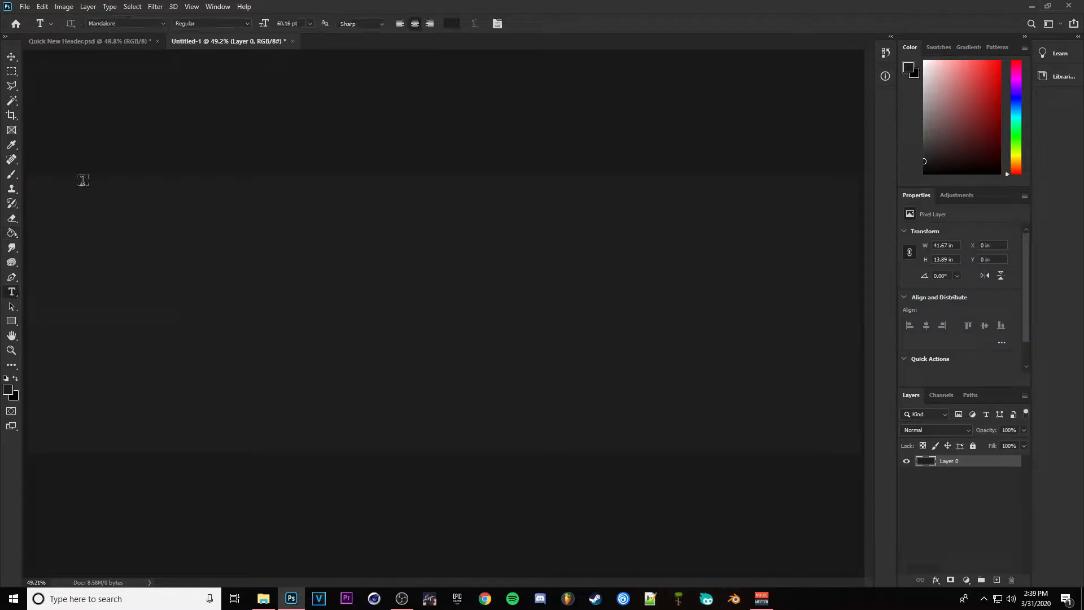
{"action": "left_click", "coordinate": [153, 23]}
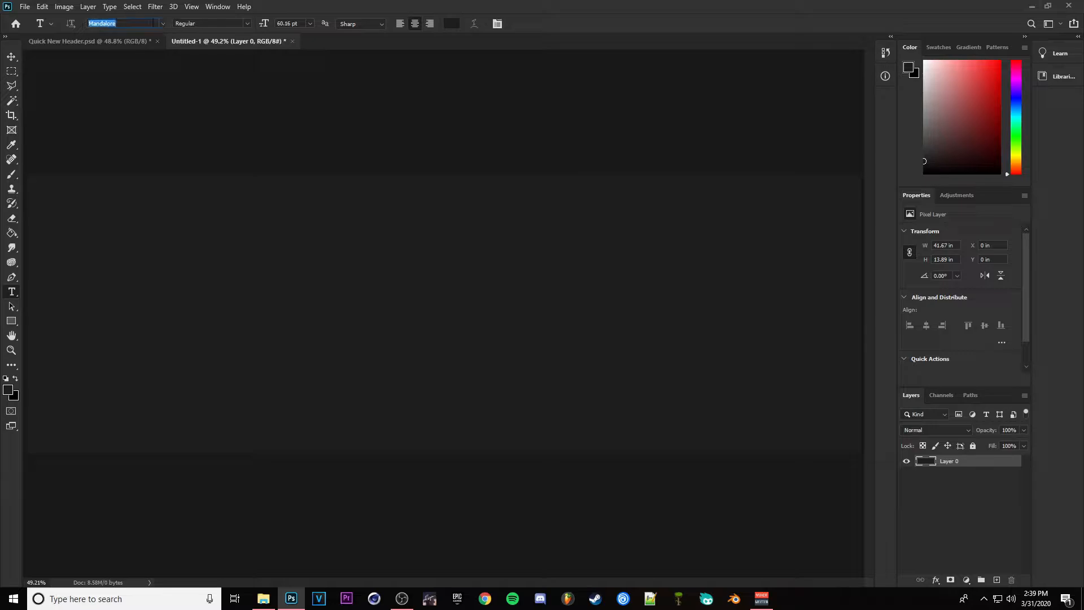
{"action": "left_click", "coordinate": [163, 23]}
{"action": "type", "text": "SNES"}
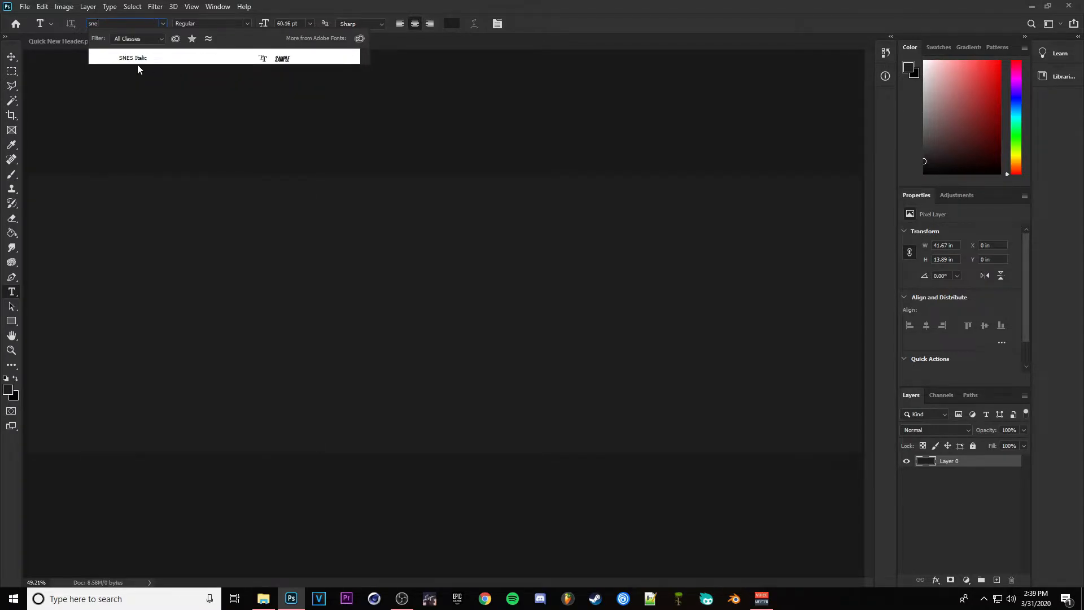
{"action": "left_click", "coordinate": [135, 64]}
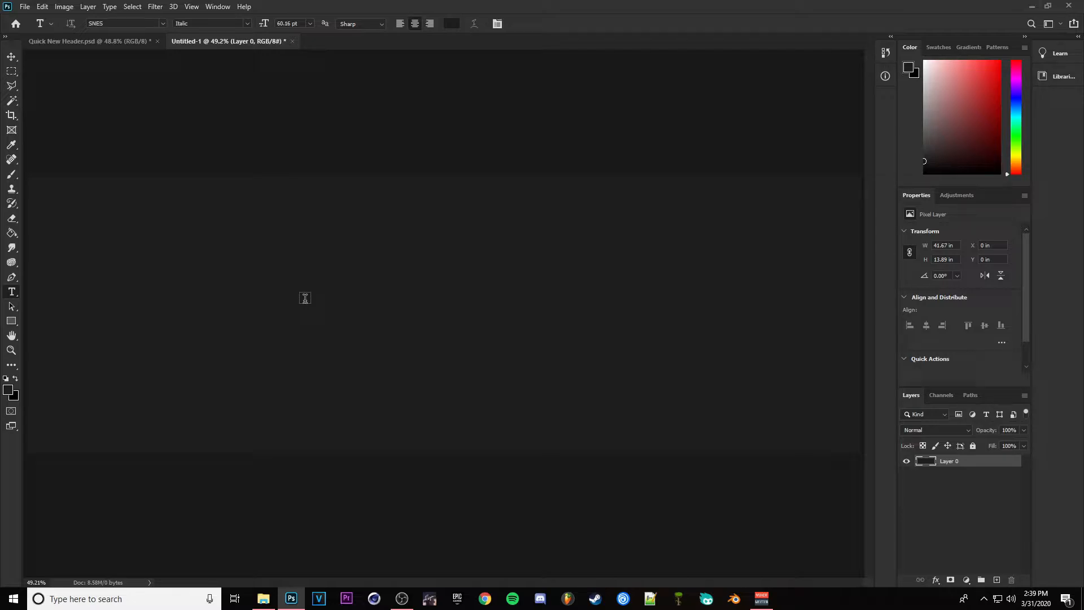
Start a text line near the center of the canvas and set its color to red #d42222
{"action": "left_click", "coordinate": [439, 284]}
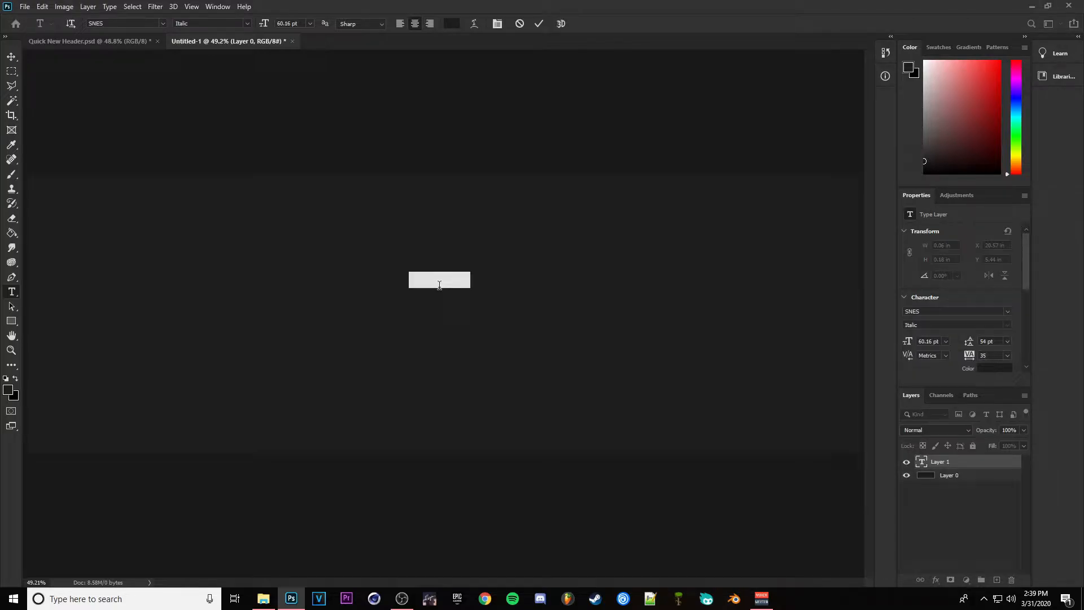
{"action": "left_click", "coordinate": [455, 23]}
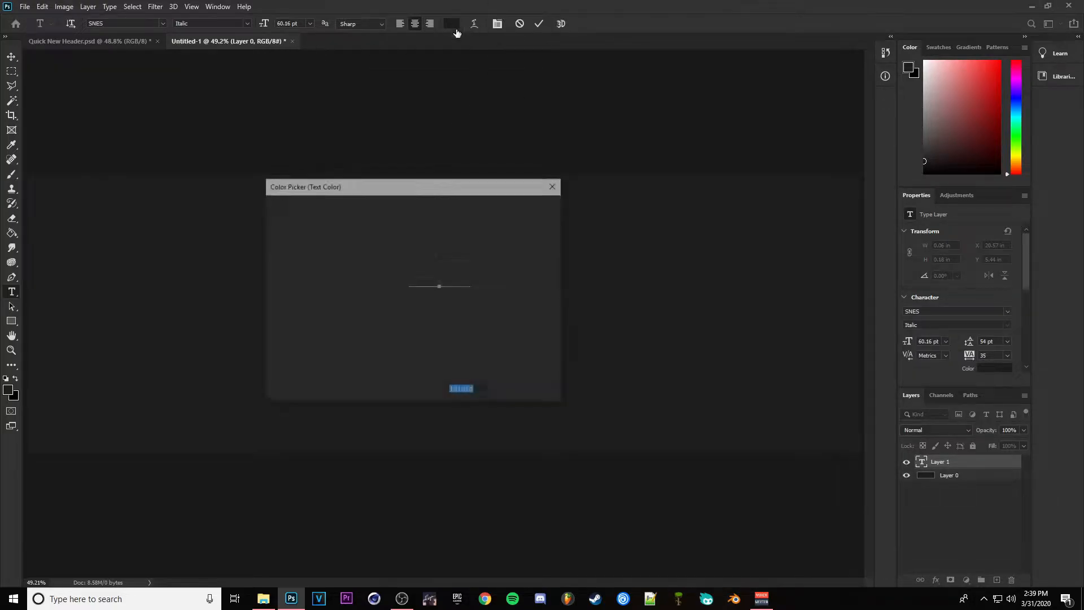
{"action": "left_click", "coordinate": [403, 231]}
{"action": "left_click_drag", "start_coordinate": [403, 232], "coordinate": [390, 236]}
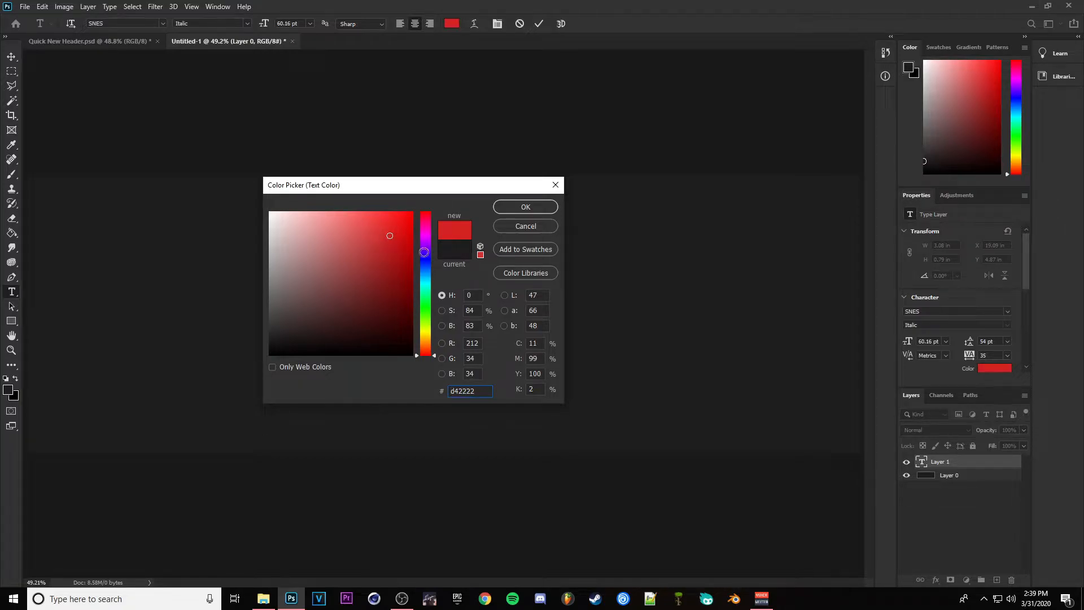
{"action": "left_click", "coordinate": [525, 207]}
{"action": "key", "text": "BackSpace"}
{"action": "type", "text": "IPROJECTRAW"}
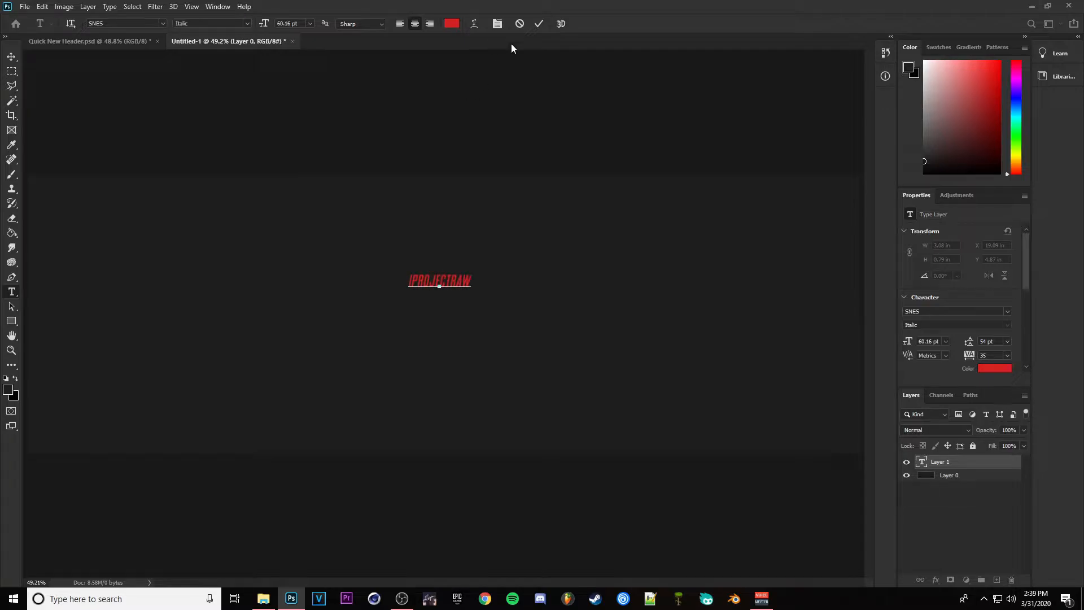
{"action": "key", "text": "ctrl+a"}
{"action": "type", "text": "TUTORIAL"}
{"action": "key", "text": "BackSpace"}
{"action": "type", "text": "ON"}
{"action": "key", "text": "ctrl+a"}
{"action": "key", "text": "BackSpace"}
{"action": "type", "text": "HOW TO"}
Replace the whole text line with TUTORIAL and commit the text
{"action": "key", "text": "ctrl+a"}
{"action": "key", "text": "BackSpace"}
{"action": "type", "text": "TUTORIAL"}
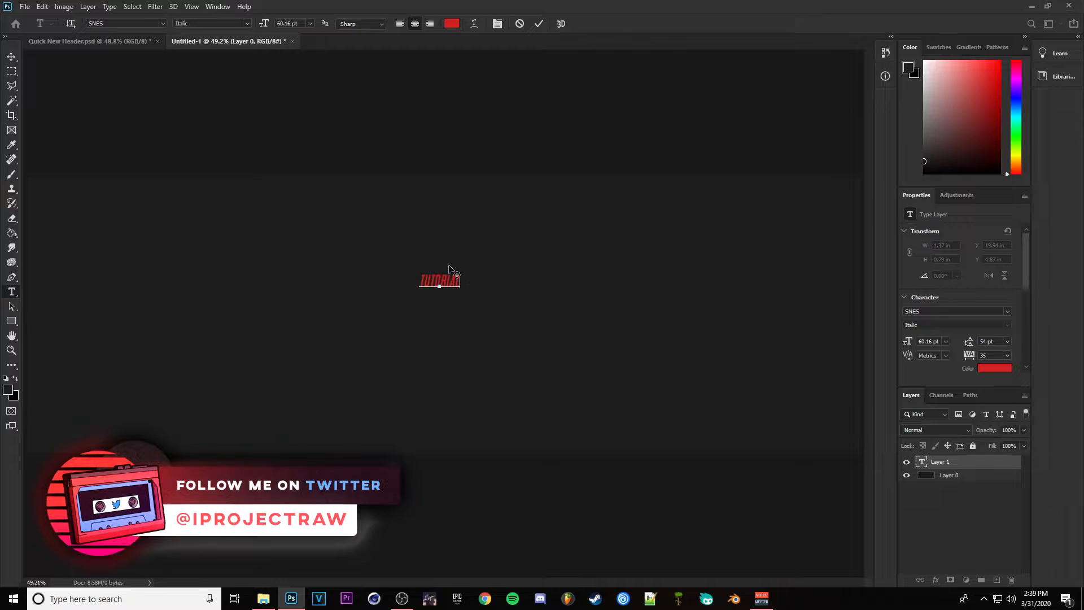
{"action": "left_click", "coordinate": [539, 23]}
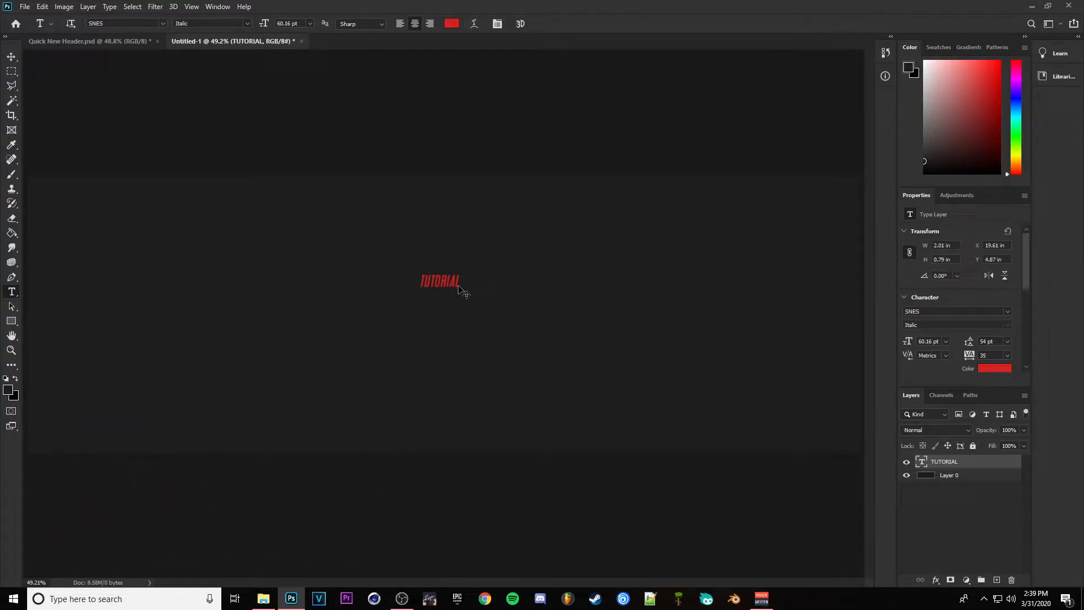
Enlarge the TUTORIAL text to about 336 pt with Free Transform and center it on the canvas
{"action": "key", "text": "ctrl+t"}
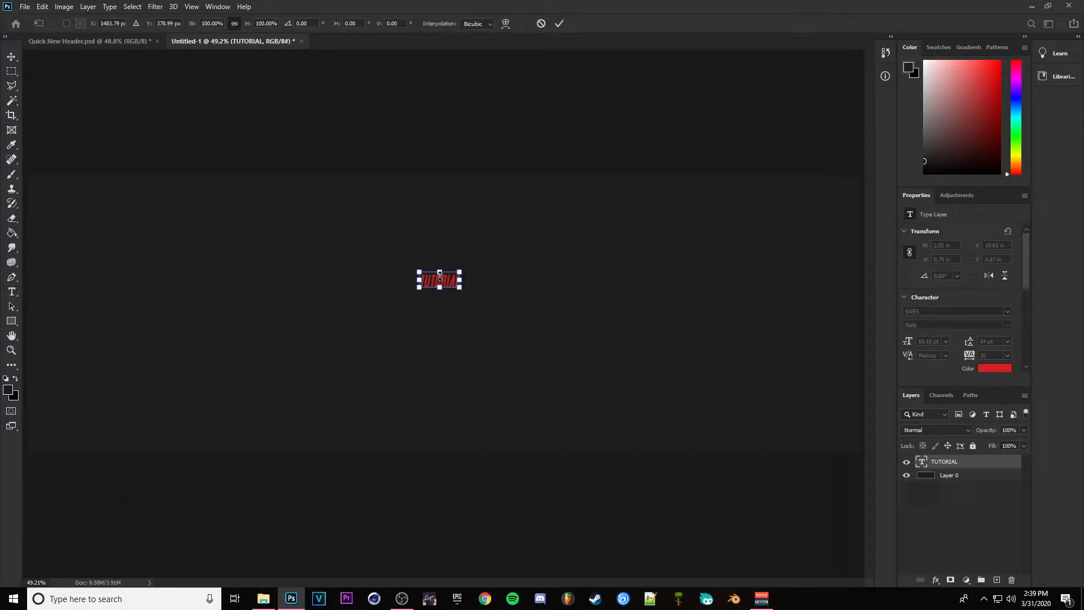
{"action": "left_click", "coordinate": [540, 24]}
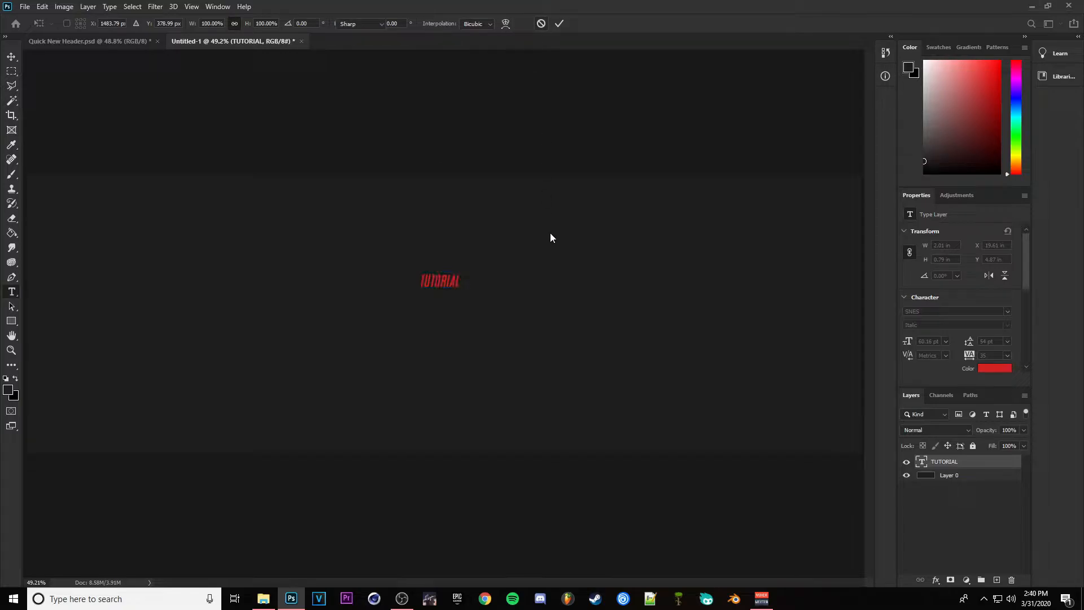
{"action": "key", "text": "ctrl+t"}
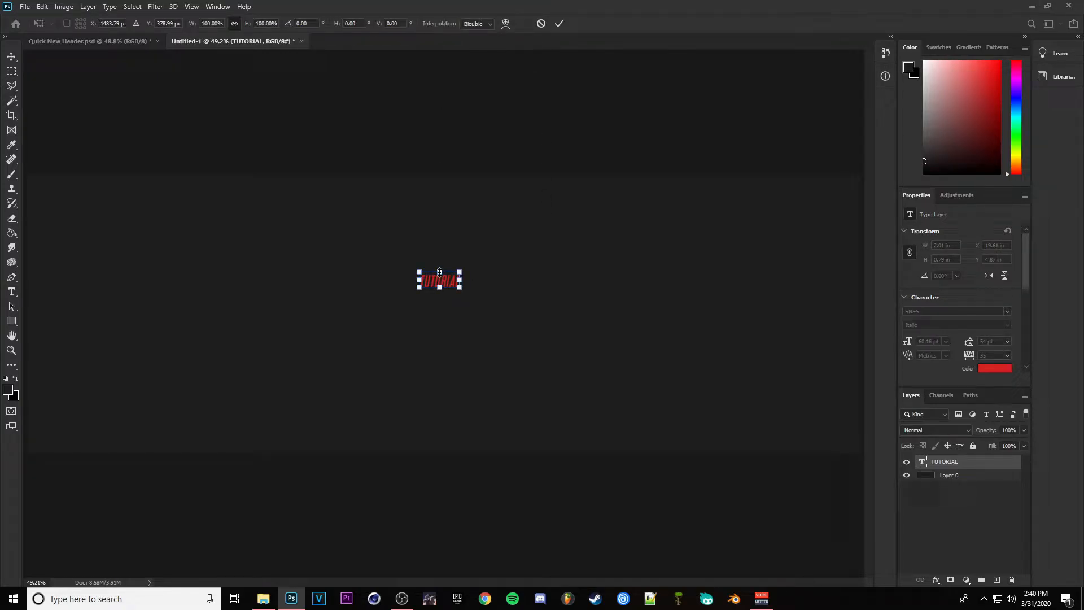
{"action": "left_click_drag", "start_coordinate": [439, 273], "coordinate": [416, 209]}
{"action": "left_click_drag", "start_coordinate": [337, 207], "coordinate": [383, 219]}
{"action": "left_click_drag", "start_coordinate": [451, 220], "coordinate": [452, 303]}
{"action": "left_click", "coordinate": [559, 23]}
Check the layout of Quick New Header.psd and draw a rectangle shape of about 948 × 86 px just below the TUTORIAL text
{"action": "left_click", "coordinate": [109, 42]}
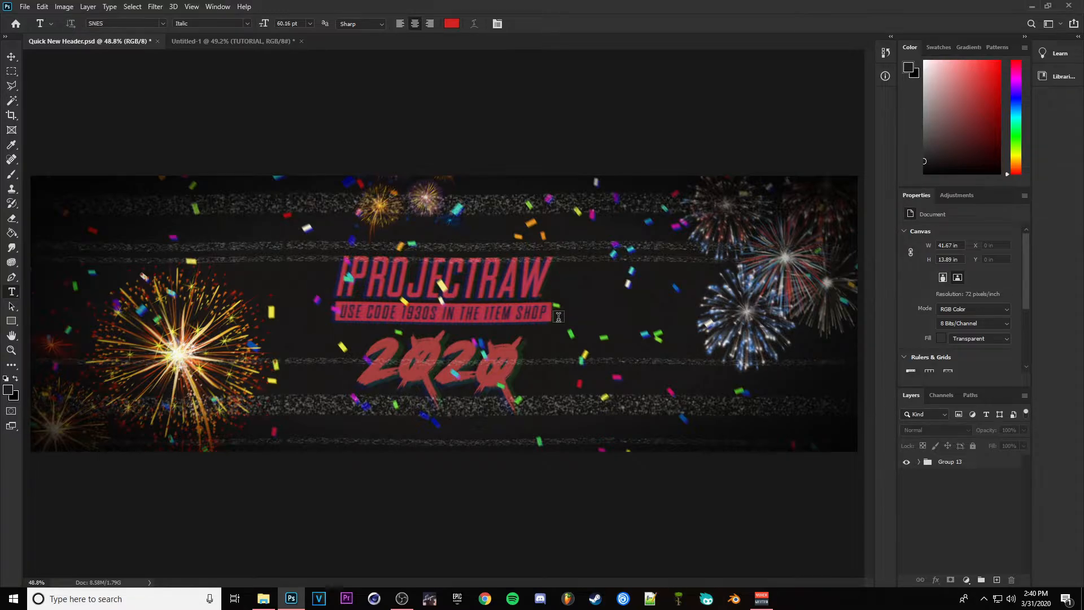
{"action": "left_click", "coordinate": [210, 42]}
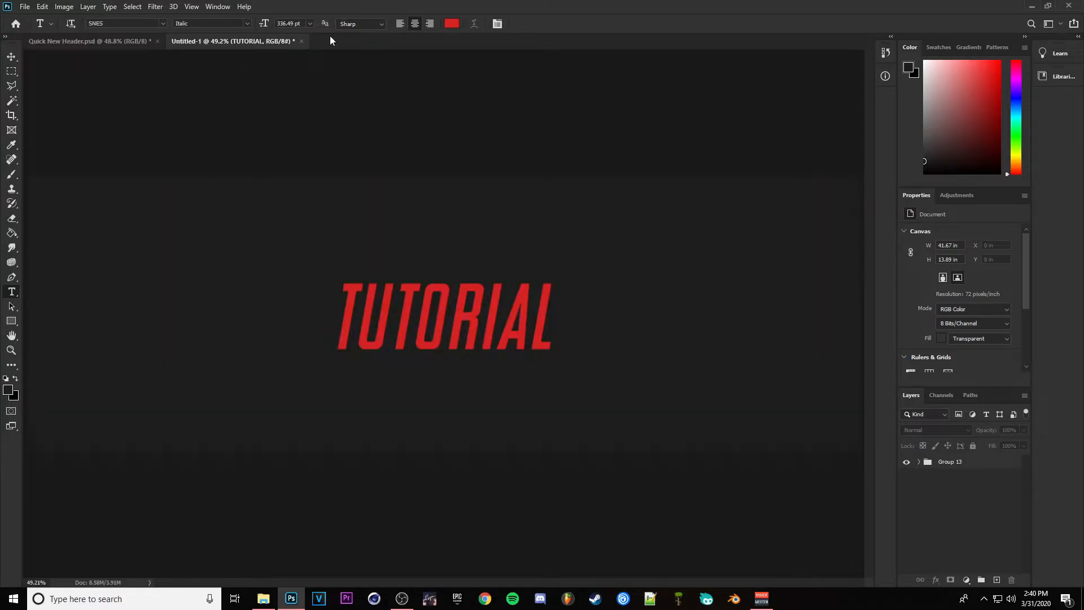
{"action": "left_click", "coordinate": [11, 323]}
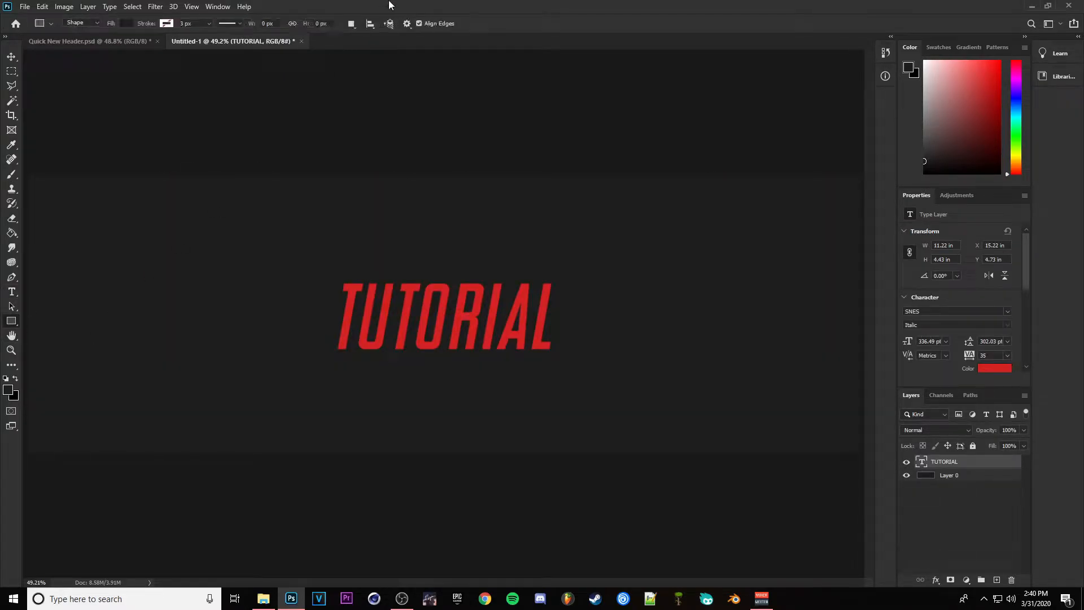
{"action": "left_click_drag", "start_coordinate": [334, 363], "coordinate": [597, 386]}
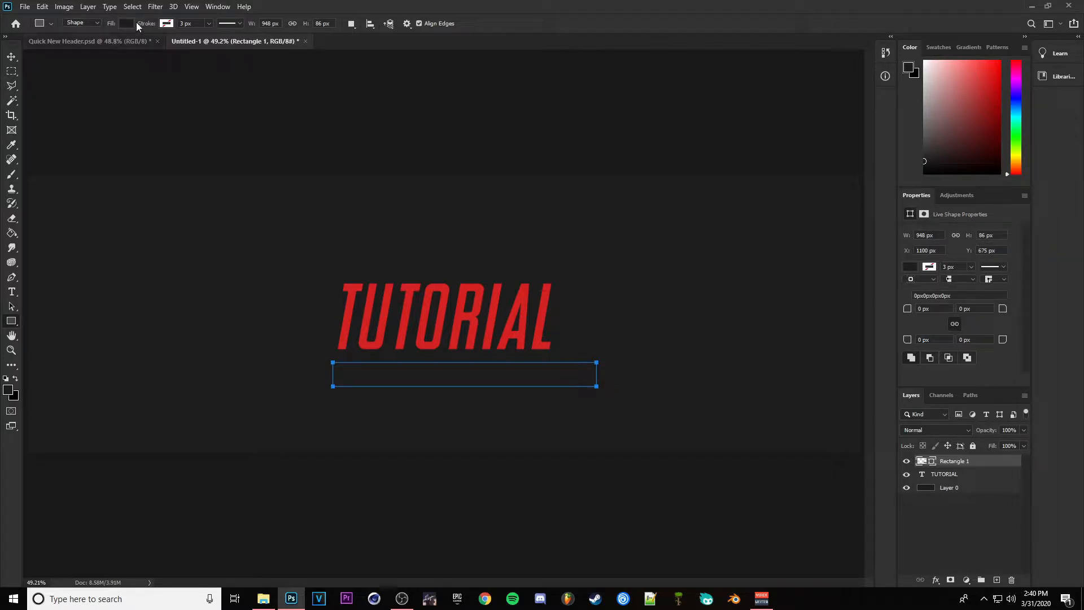
Fill the rectangle with red #d42222 sampled from the TUTORIAL text
{"action": "left_click", "coordinate": [126, 23]}
{"action": "left_click", "coordinate": [196, 45]}
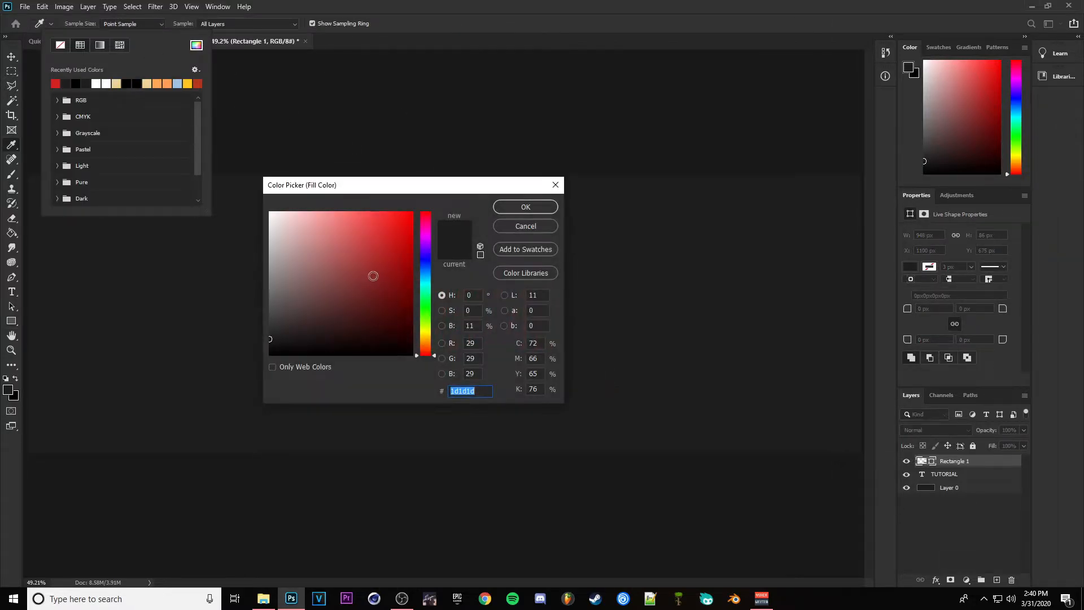
{"action": "left_click_drag", "start_coordinate": [475, 190], "coordinate": [780, 176]}
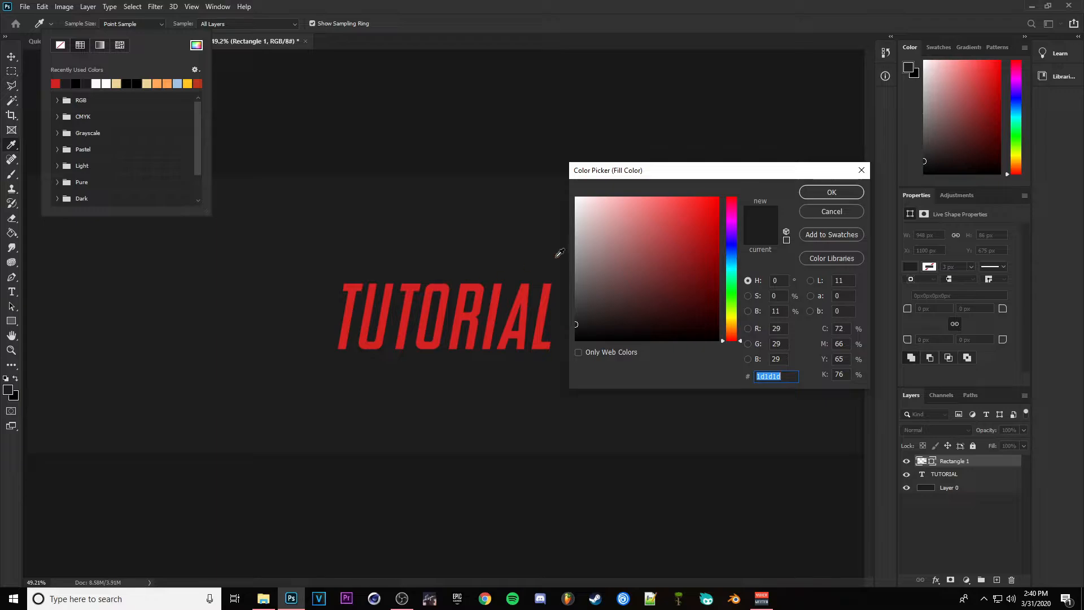
{"action": "left_click", "coordinate": [445, 284]}
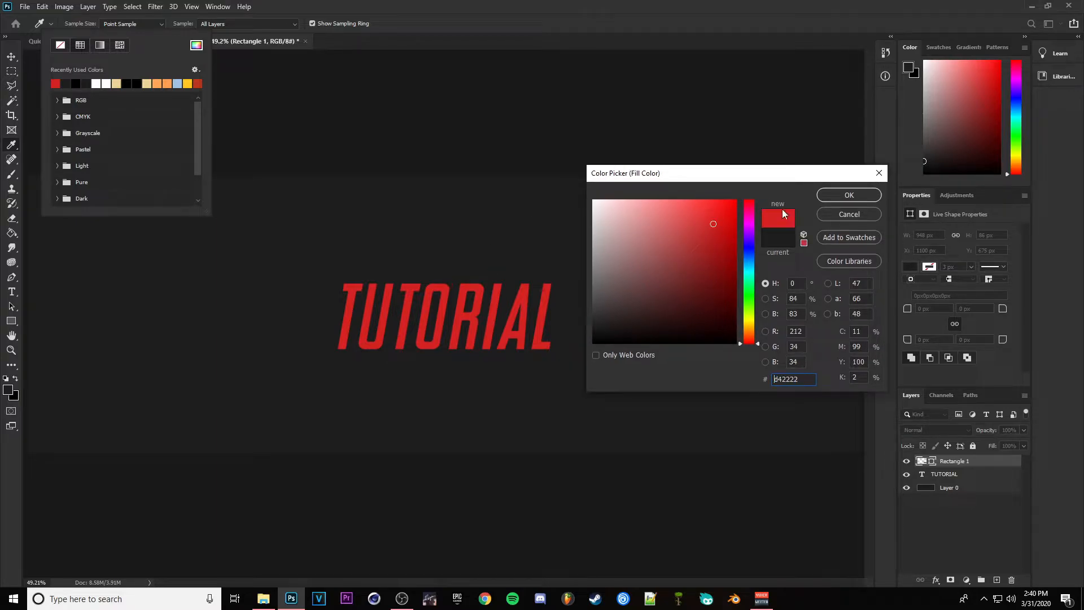
{"action": "left_click", "coordinate": [817, 196]}
Center the red bar horizontally on the canvas, just beneath the TUTORIAL text
{"action": "key", "text": "ctrl+t"}
{"action": "left_click_drag", "start_coordinate": [449, 376], "coordinate": [430, 373]}
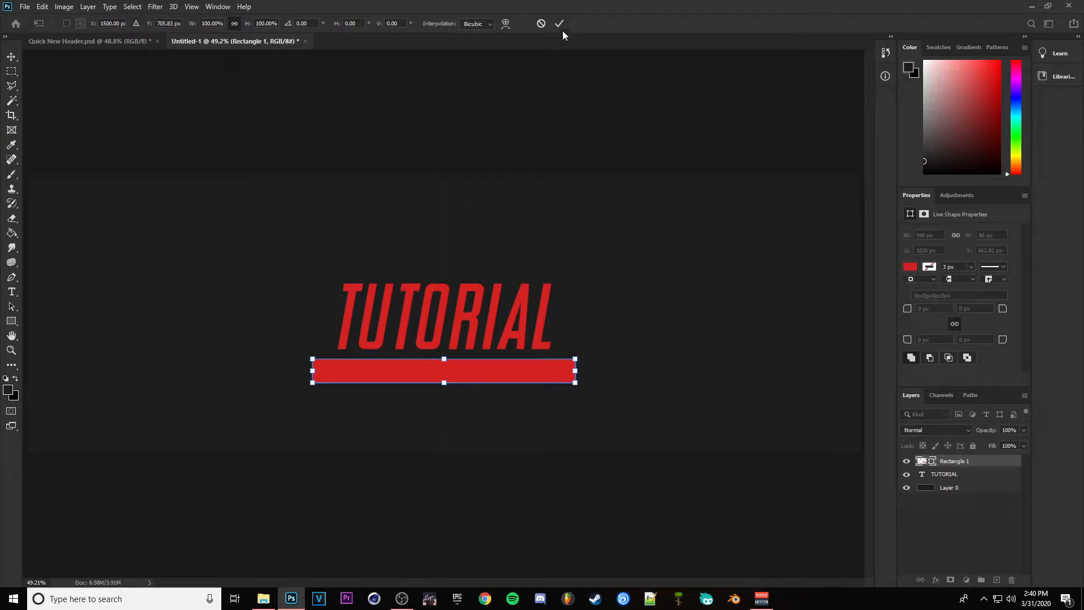
{"action": "left_click", "coordinate": [559, 24]}
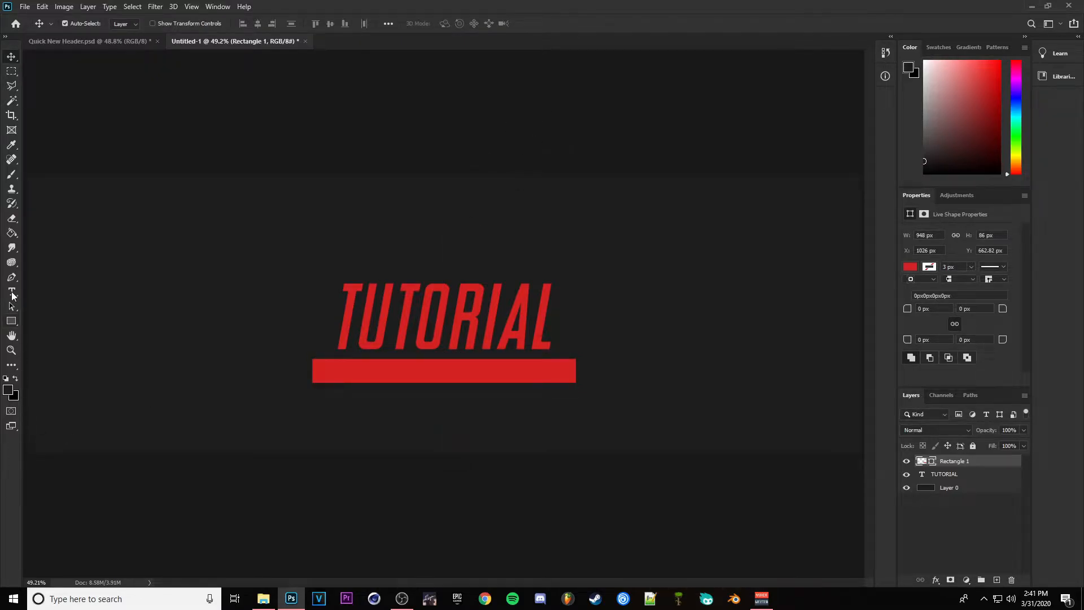
Add the text line USE CODE 1930s IN THE ITEM SHOP #AD in dark gray #1d1d1d and commit it
{"action": "left_click", "coordinate": [12, 292]}
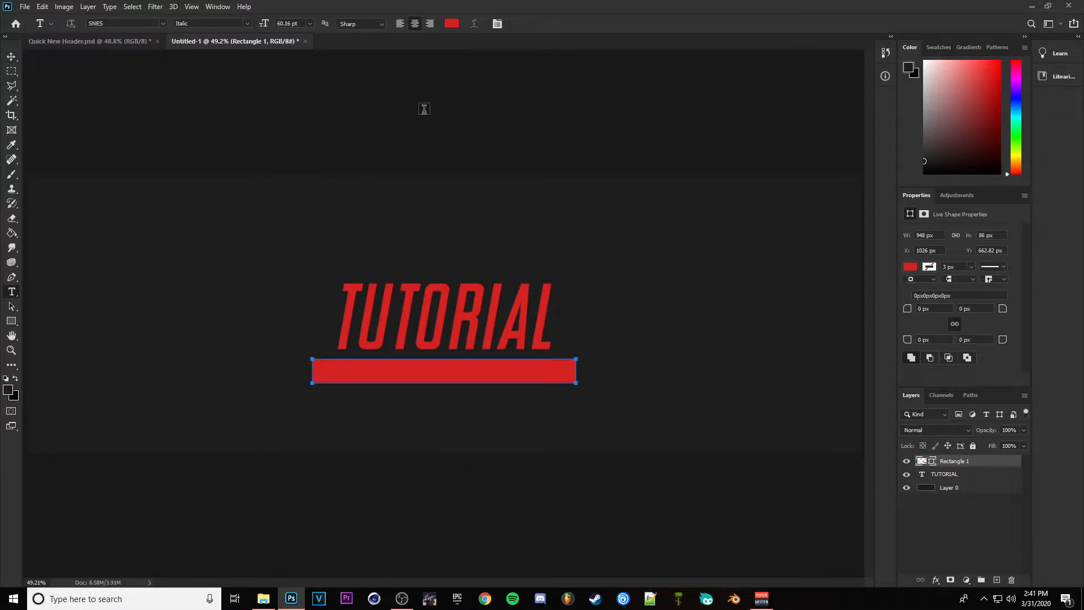
{"action": "left_click", "coordinate": [452, 24]}
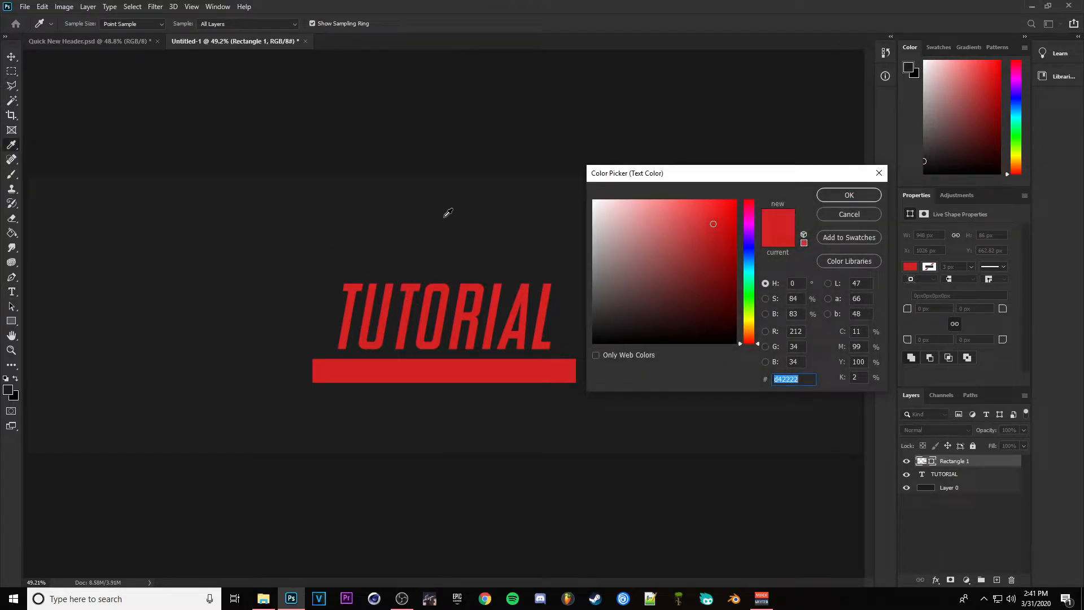
{"action": "left_click", "coordinate": [557, 217]}
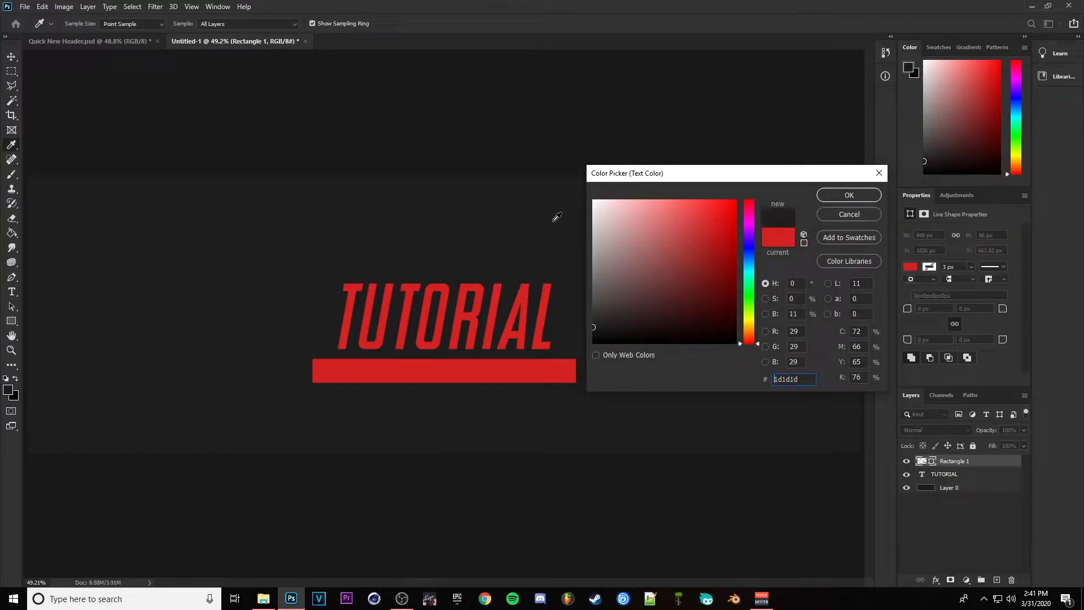
{"action": "left_click", "coordinate": [844, 190]}
{"action": "left_click", "coordinate": [225, 310]}
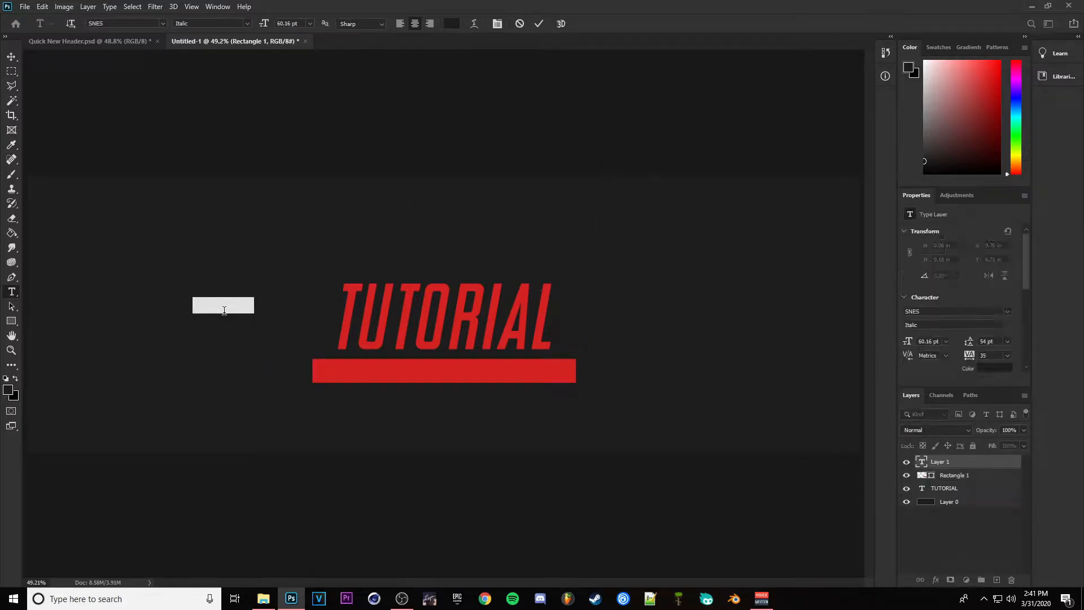
{"action": "type", "text": "HOW"}
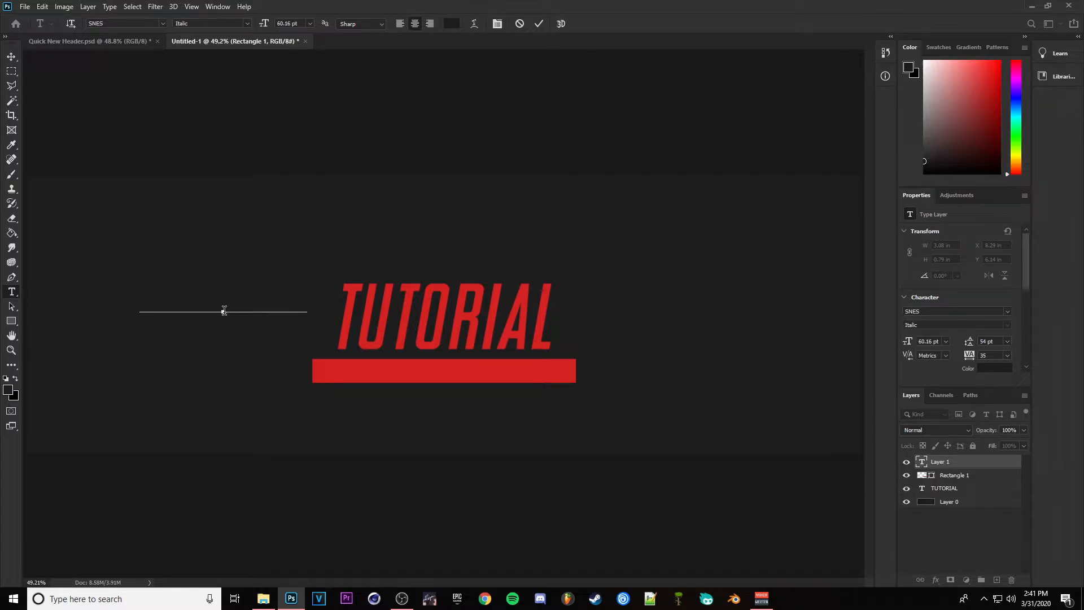
{"action": "left_click", "coordinate": [537, 21]}
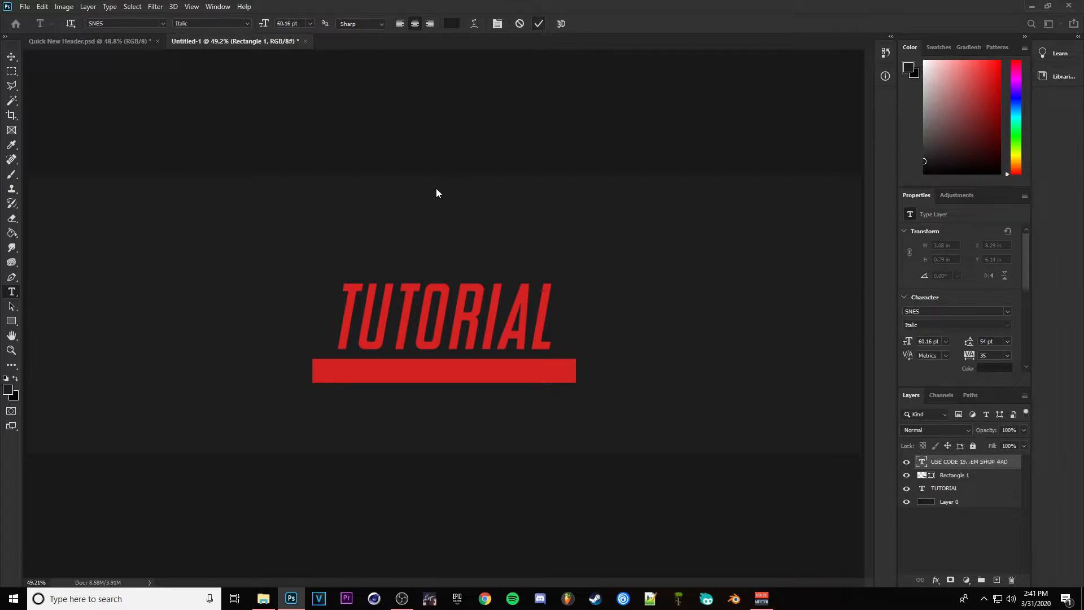
Move the USE CODE text line onto the red bar
{"action": "key", "text": "ctrl+t"}
{"action": "left_click_drag", "start_coordinate": [268, 314], "coordinate": [472, 378]}
{"action": "left_click", "coordinate": [559, 23]}
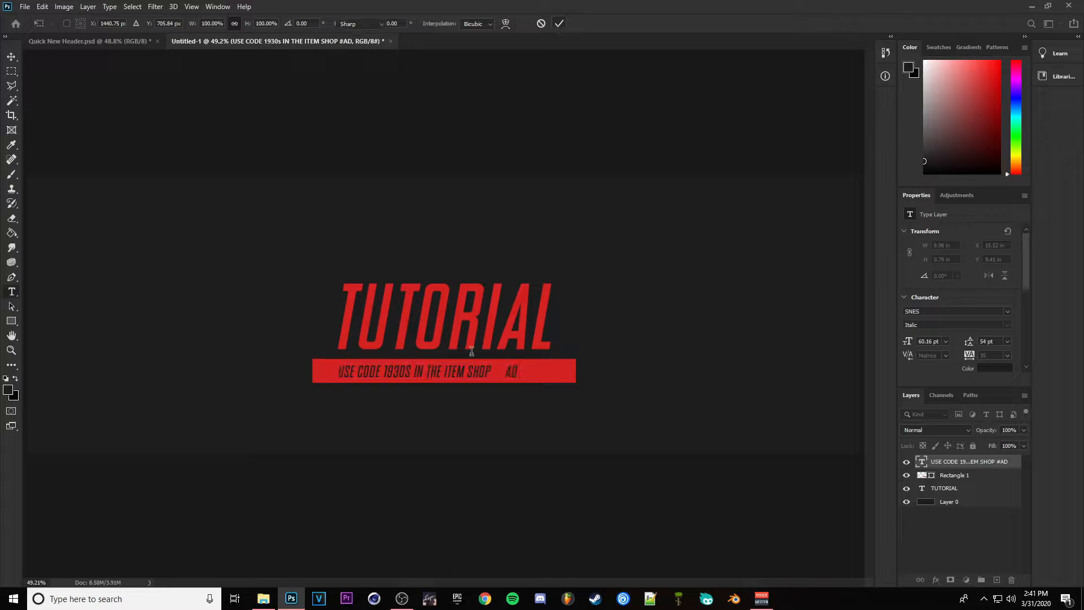
Delete the # character before AD in the bar text
{"action": "key", "text": "t"}
{"action": "left_click", "coordinate": [512, 365]}
{"action": "key", "text": "BackSpace"}
Try inserting the # before AD in the Retrochips font
{"action": "left_click", "coordinate": [155, 24]}
{"action": "left_click", "coordinate": [162, 23]}
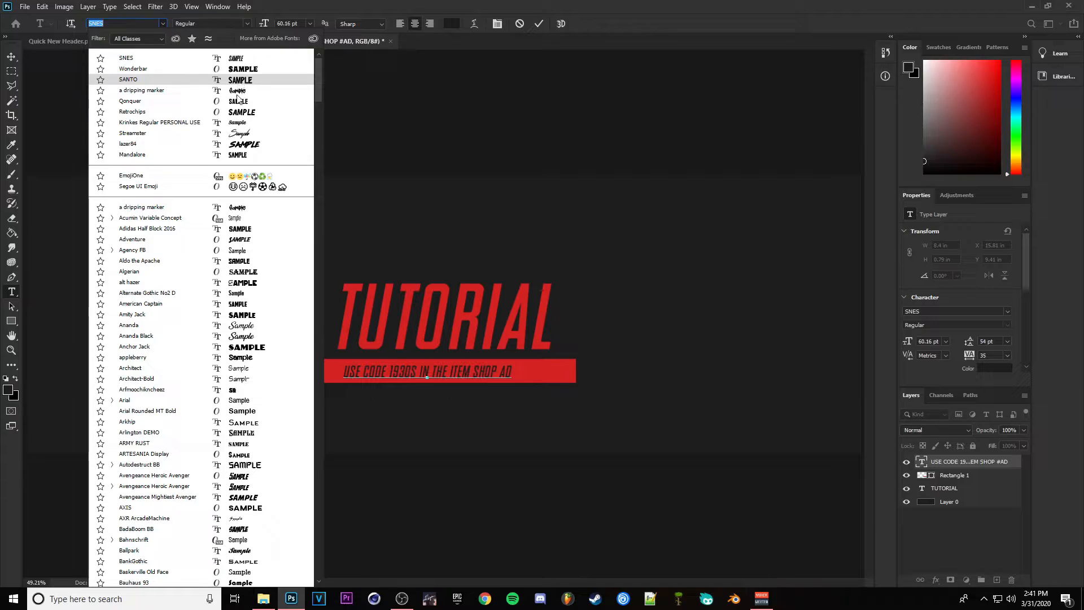
{"action": "left_click", "coordinate": [238, 112]}
{"action": "type", "text": "#"}
{"action": "key", "text": "BackSpace"}
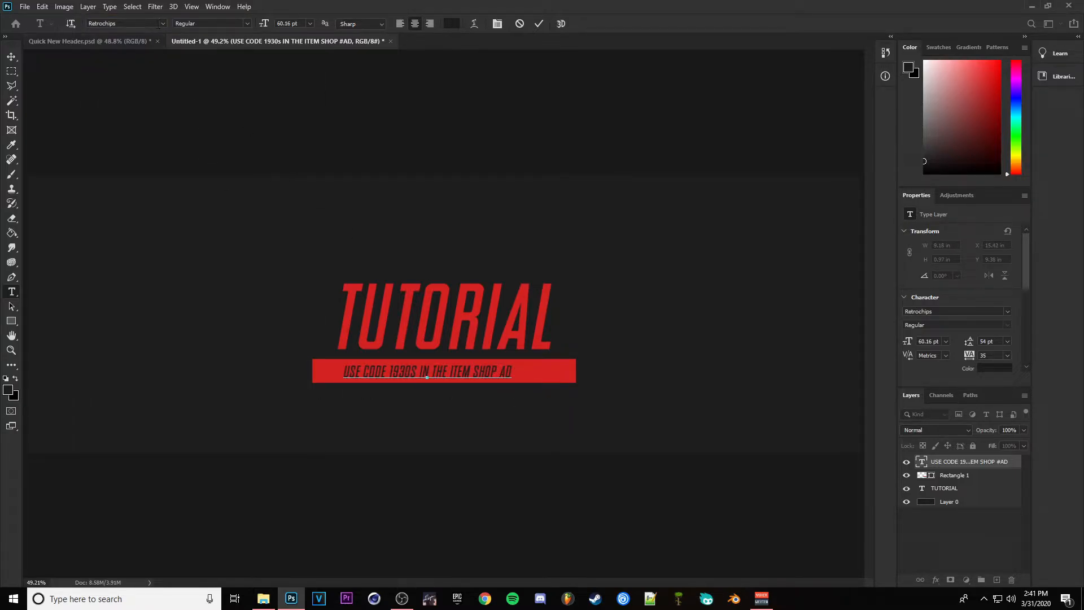
Insert the # before AD in the Mandalore font and commit the text
{"action": "left_click", "coordinate": [162, 23]}
{"action": "left_click", "coordinate": [232, 158]}
{"action": "key", "text": "Return"}
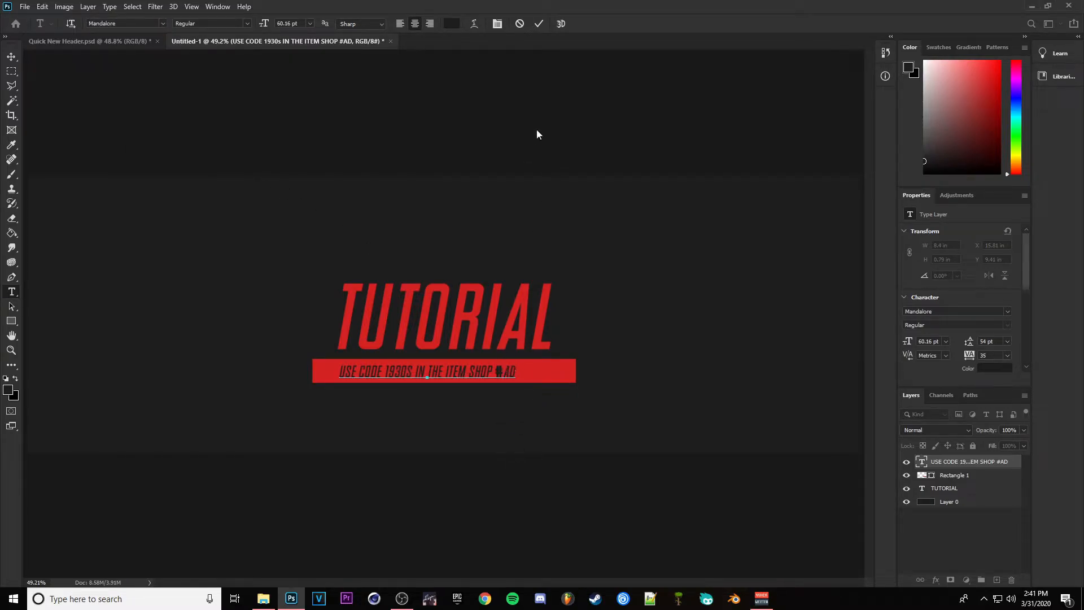
{"action": "left_click", "coordinate": [540, 25]}
Enlarge the USE CODE text to about 78 pt and fine-tune its vertical position within the red bar
{"action": "key", "text": "ctrl+t"}
{"action": "mouse_move", "coordinate": [516, 361]}
{"action": "left_mouse_down"}
{"action": "mouse_move", "coordinate": [547, 358]}
{"action": "mouse_move", "coordinate": [506, 370]}
{"action": "left_mouse_up"}
{"action": "key", "text": "Return"}
{"action": "key", "text": "t"}
{"action": "key", "text": "ctrl+t"}
{"action": "key", "text": "Down"}
{"action": "key", "text": "Down"}
{"action": "key", "text": "Return"}
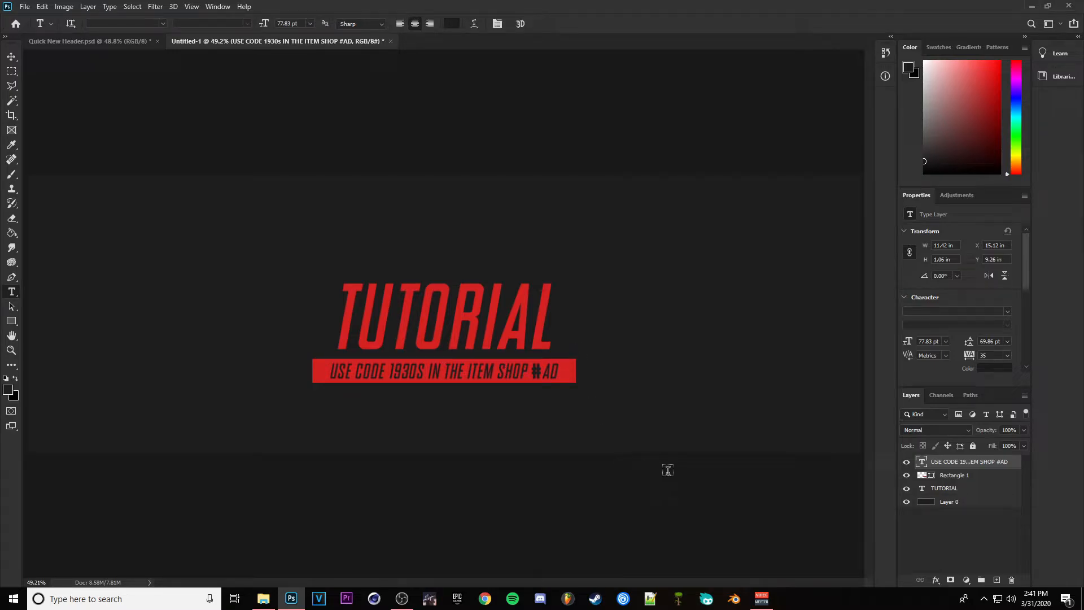
{"action": "key", "text": "ctrl+t"}
{"action": "key", "text": "Up"}
{"action": "key", "text": "Up"}
{"action": "key", "text": "Return"}
Narrow the red bar from both ends to about 877 px wide and center it behind the USE CODE text
{"action": "left_click", "coordinate": [951, 476]}
{"action": "key", "text": "ctrl+t"}
{"action": "left_click_drag", "start_coordinate": [574, 371], "coordinate": [565, 371]}
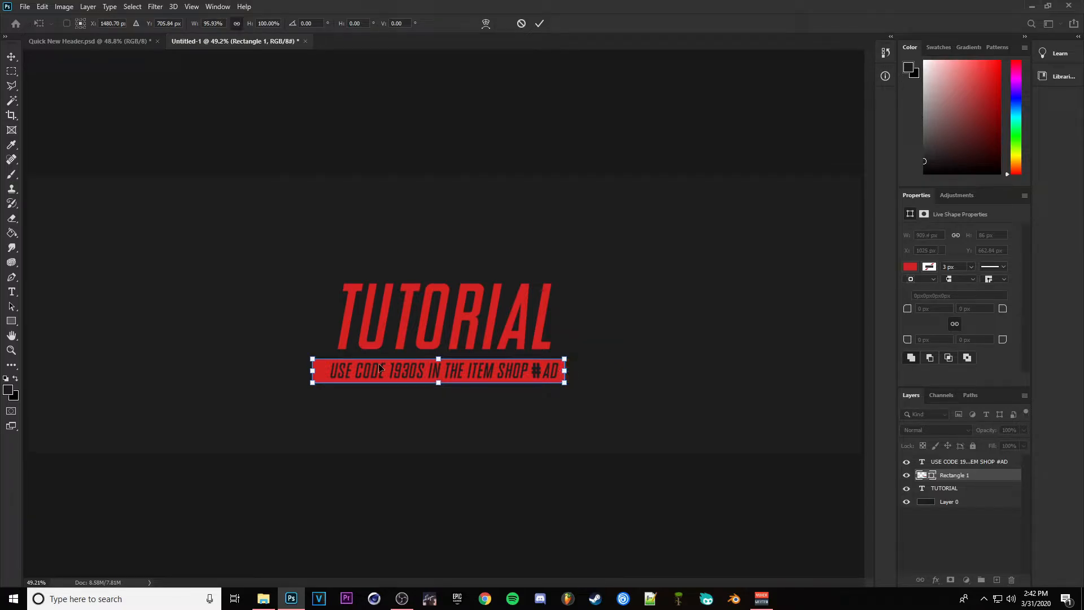
{"action": "left_click_drag", "start_coordinate": [312, 371], "coordinate": [322, 371]}
{"action": "mouse_move", "coordinate": [396, 375]}
{"action": "left_mouse_down"}
{"action": "mouse_move", "coordinate": [408, 378]}
{"action": "mouse_move", "coordinate": [397, 376]}
{"action": "left_mouse_up"}
{"action": "key", "text": "Return"}
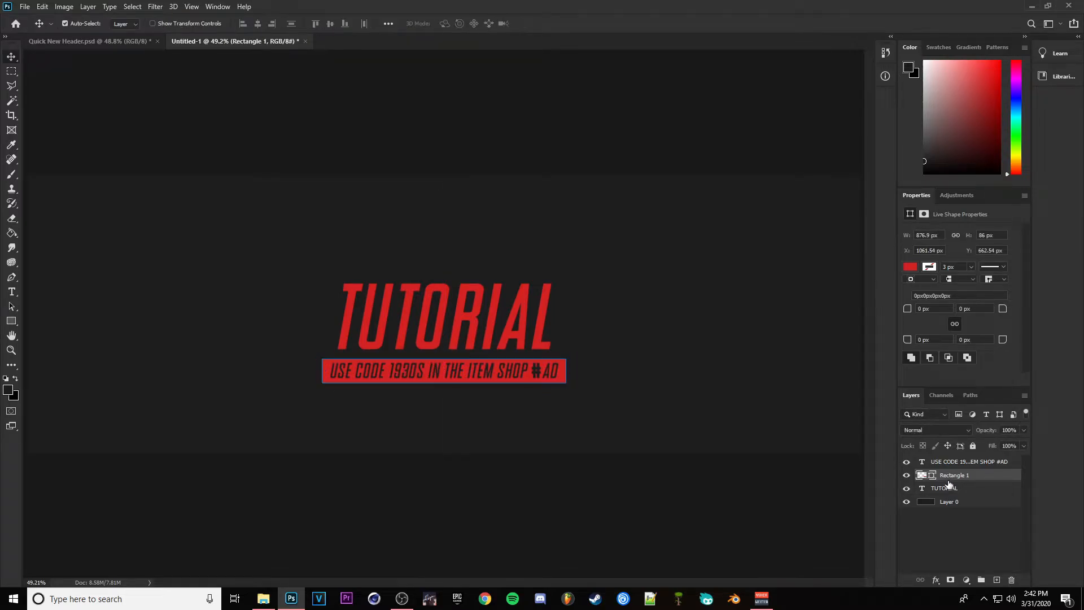
Select the USE CODE text and Rectangle 1 layers together and move them up closer to the TUTORIAL text
{"action": "left_click", "coordinate": [949, 492], "text": "ctrl"}
{"action": "left_click", "coordinate": [947, 478]}
{"action": "left_click", "coordinate": [948, 464]}
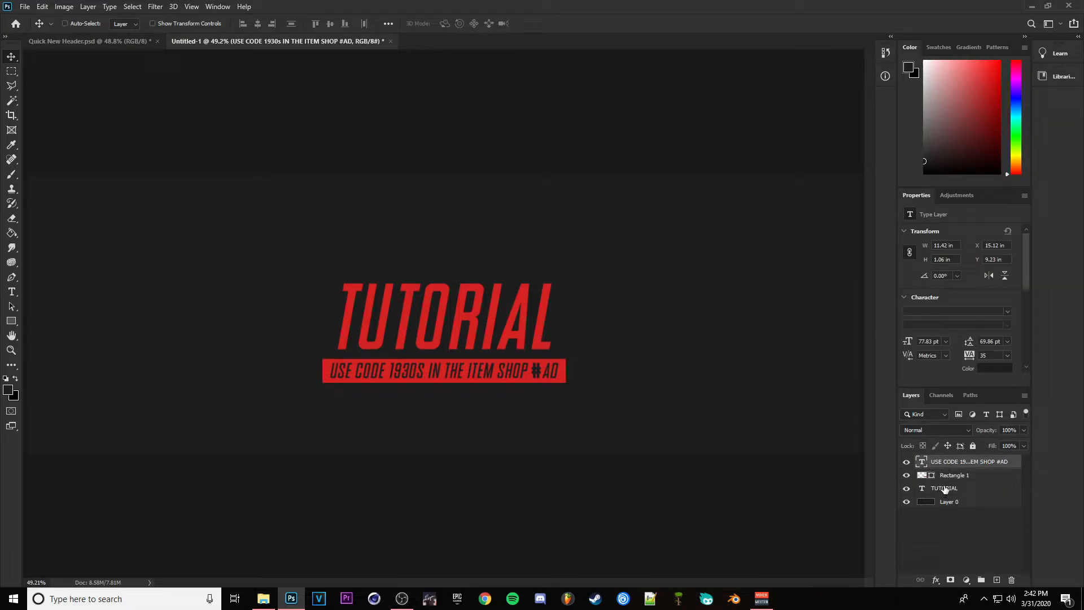
{"action": "left_click", "coordinate": [948, 478]}
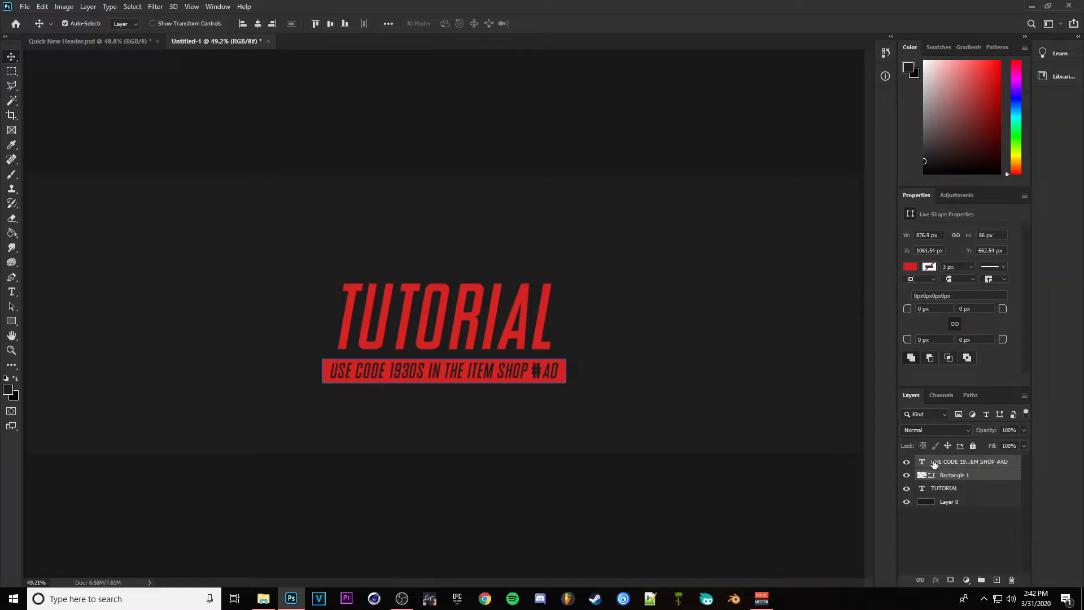
{"action": "left_click", "coordinate": [951, 467]}
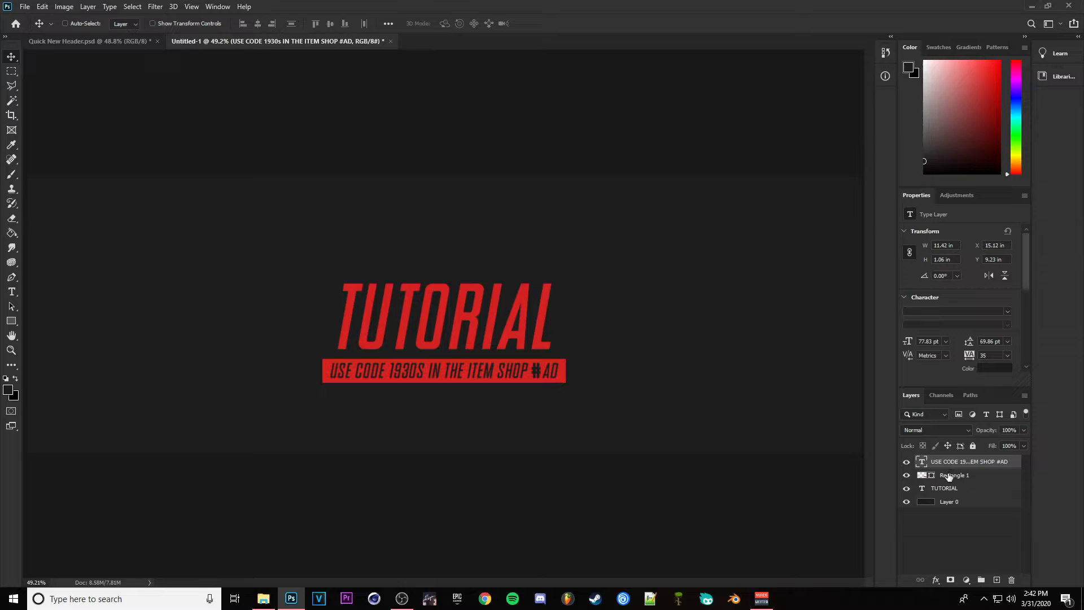
{"action": "left_click", "coordinate": [947, 479]}
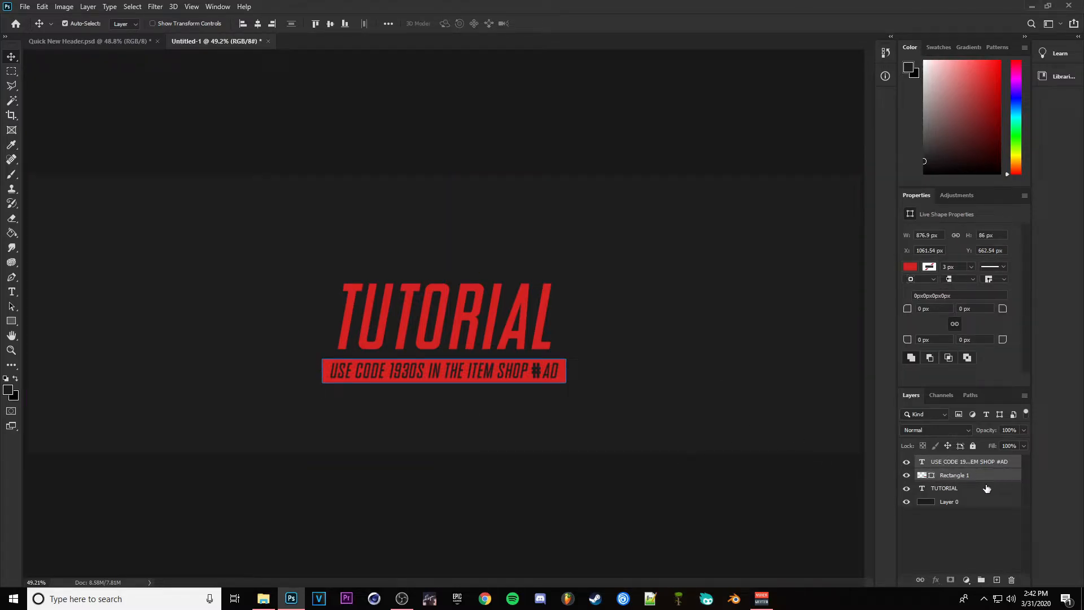
{"action": "key", "text": "ctrl+t"}
{"action": "left_click_drag", "start_coordinate": [460, 373], "coordinate": [458, 369]}
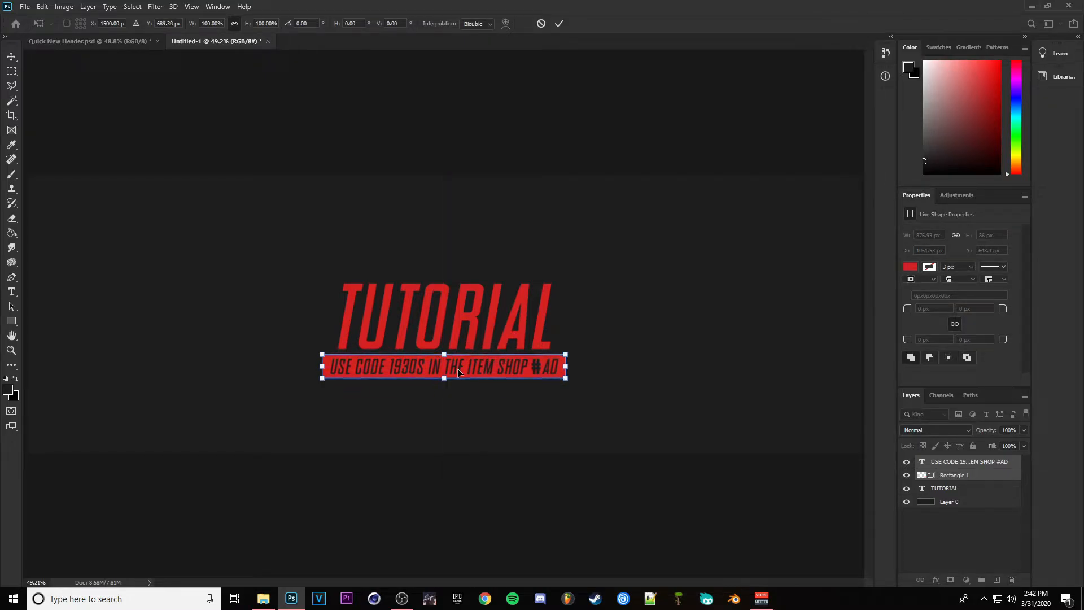
{"action": "key", "text": "Return"}
Nudge the bar and its text down slightly to adjust the gap below TUTORIAL
{"action": "key", "text": "ctrl+t"}
{"action": "key", "text": "Down"}
{"action": "key", "text": "Down"}
{"action": "key", "text": "Down"}
{"action": "key", "text": "Down"}
{"action": "key", "text": "Down"}
{"action": "key", "text": "Down"}
{"action": "key", "text": "Return"}
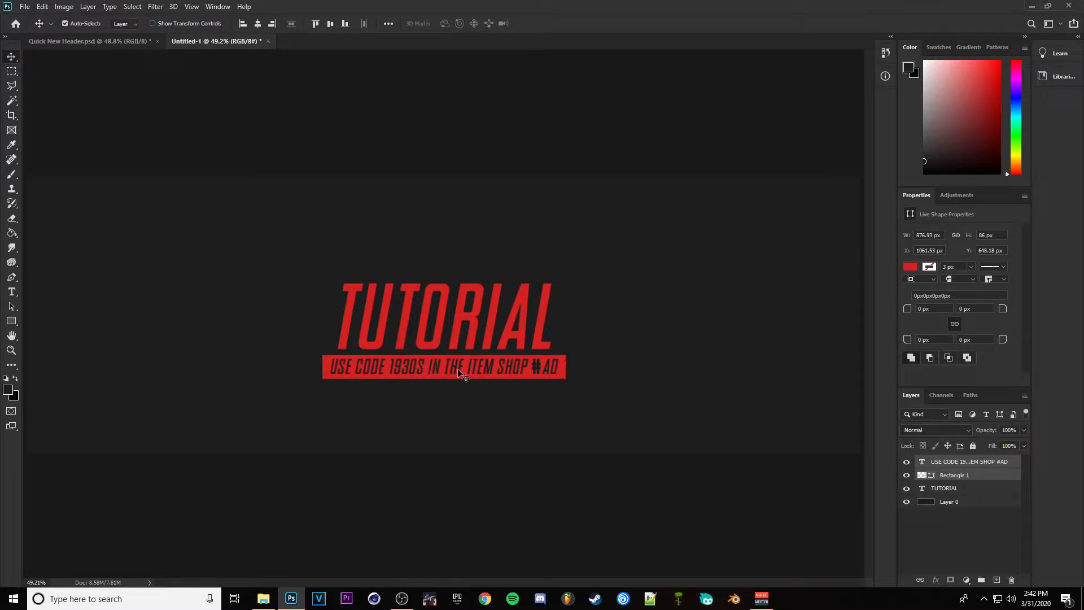
Add the TUTORIAL layer to the selection and center all three layers on the canvas
{"action": "left_click", "coordinate": [941, 489], "text": "ctrl"}
{"action": "key", "text": "ctrl+t"}
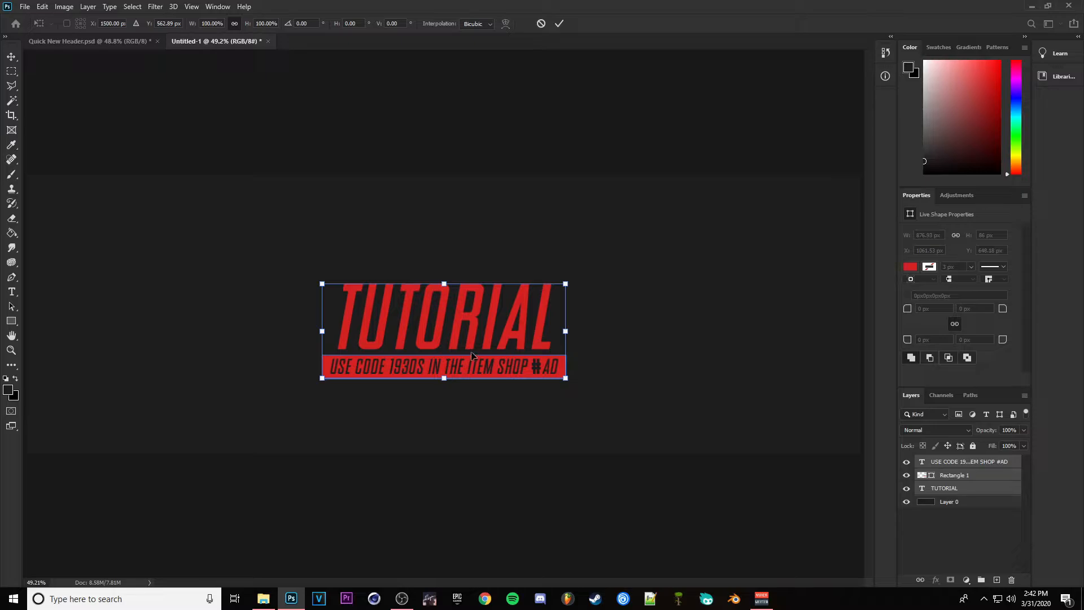
{"action": "left_click_drag", "start_coordinate": [461, 341], "coordinate": [463, 324]}
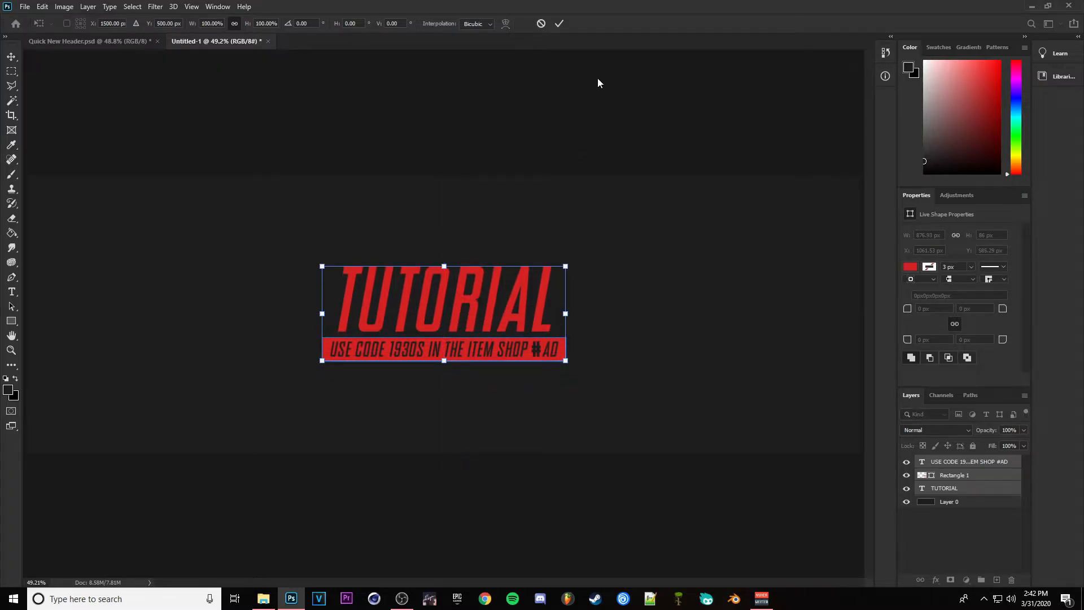
{"action": "left_click", "coordinate": [559, 24]}
Scale the TUTORIAL text, bar and bar text down together until the bar is about 597 px wide, centered on the canvas
{"action": "key", "text": "ctrl+t"}
{"action": "left_click_drag", "start_coordinate": [444, 264], "coordinate": [445, 278]}
{"action": "left_click_drag", "start_coordinate": [462, 323], "coordinate": [463, 321]}
{"action": "left_click_drag", "start_coordinate": [446, 277], "coordinate": [454, 191]}
{"action": "left_click_drag", "start_coordinate": [489, 286], "coordinate": [491, 332]}
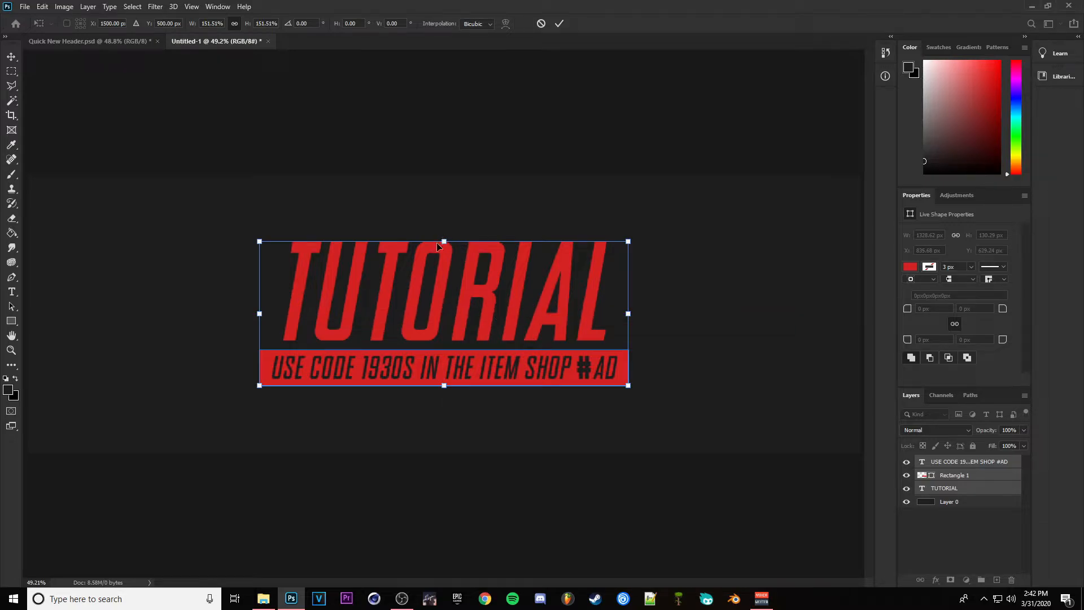
{"action": "left_click_drag", "start_coordinate": [444, 243], "coordinate": [446, 321]}
{"action": "left_click_drag", "start_coordinate": [463, 362], "coordinate": [463, 322]}
{"action": "left_click", "coordinate": [558, 25]}
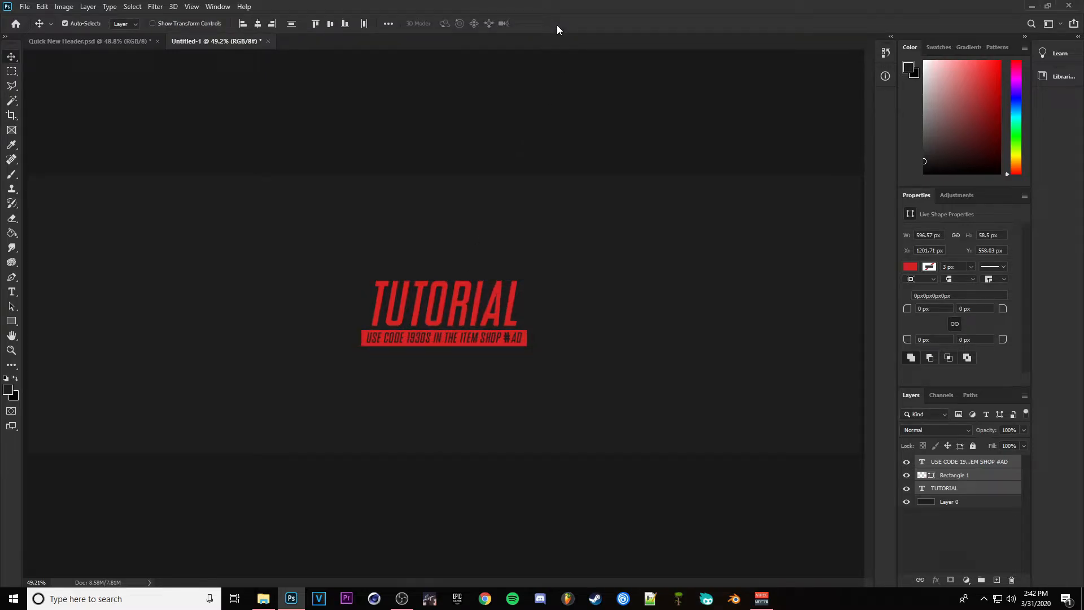
Select the USE CODE text and Rectangle 1 layers together and toggle the visibility of each to check them
{"action": "left_click", "coordinate": [944, 477]}
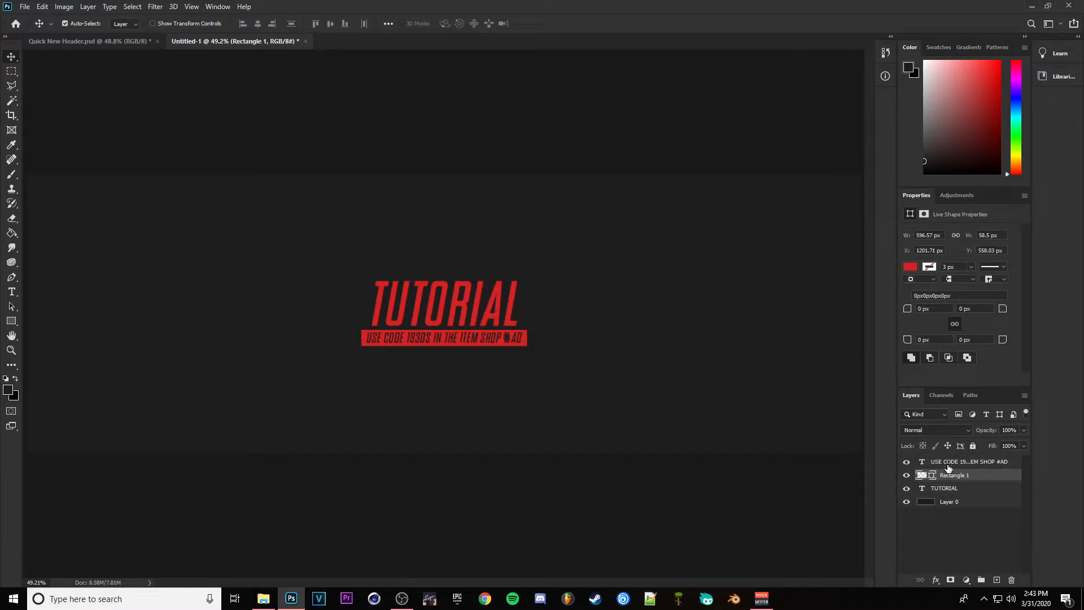
{"action": "left_click", "coordinate": [948, 465], "text": "shift"}
{"action": "left_click", "coordinate": [905, 464]}
{"action": "left_click", "coordinate": [905, 464]}
{"action": "left_click", "coordinate": [905, 464]}
{"action": "left_click", "coordinate": [905, 464]}
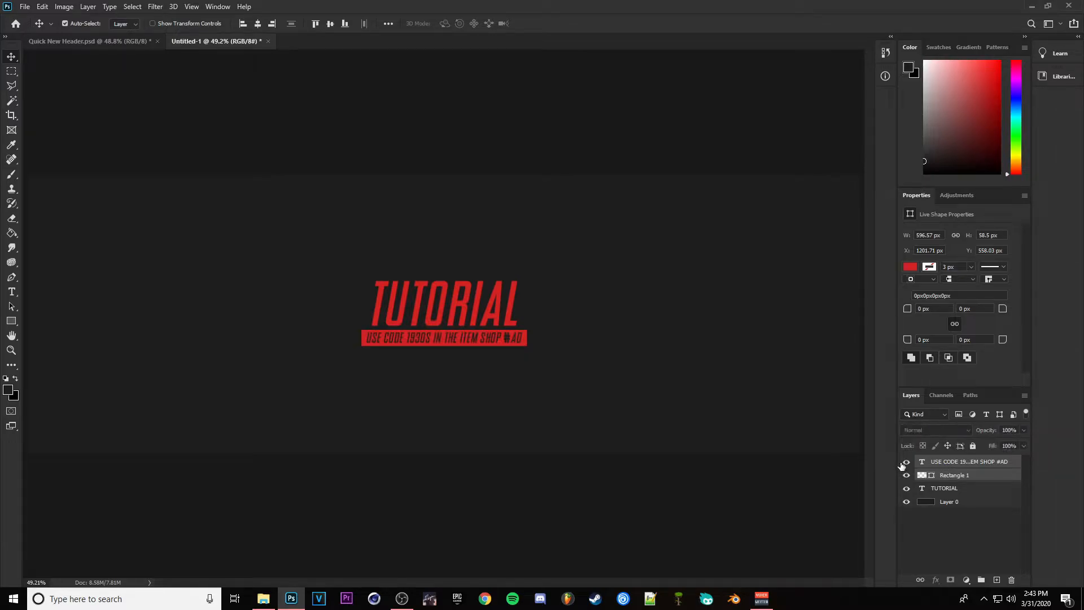
{"action": "left_click", "coordinate": [906, 463]}
{"action": "left_click", "coordinate": [905, 464]}
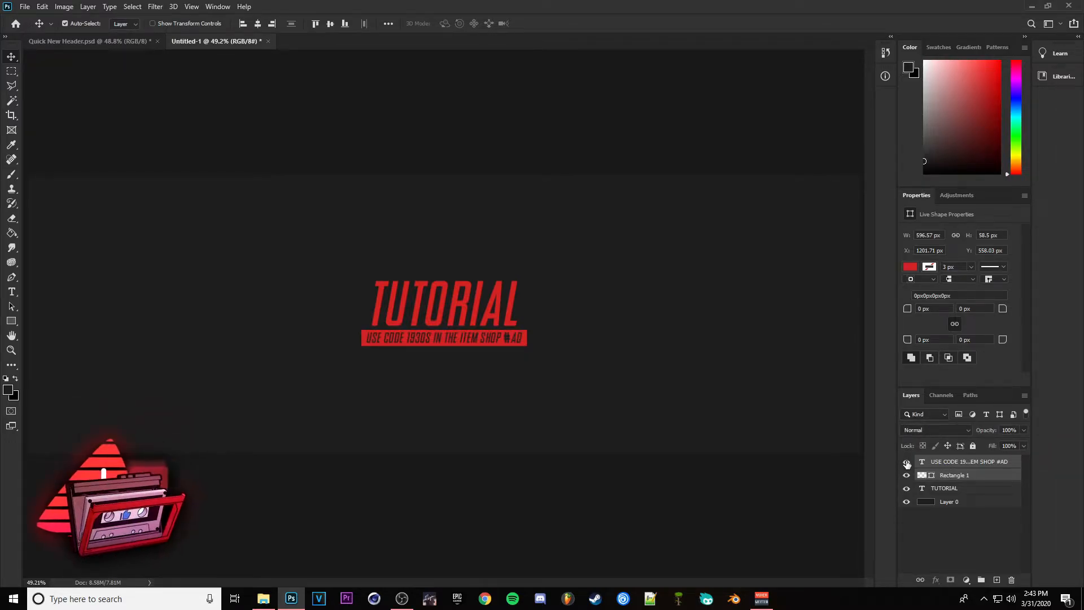
{"action": "left_click", "coordinate": [906, 476]}
{"action": "left_click", "coordinate": [906, 476]}
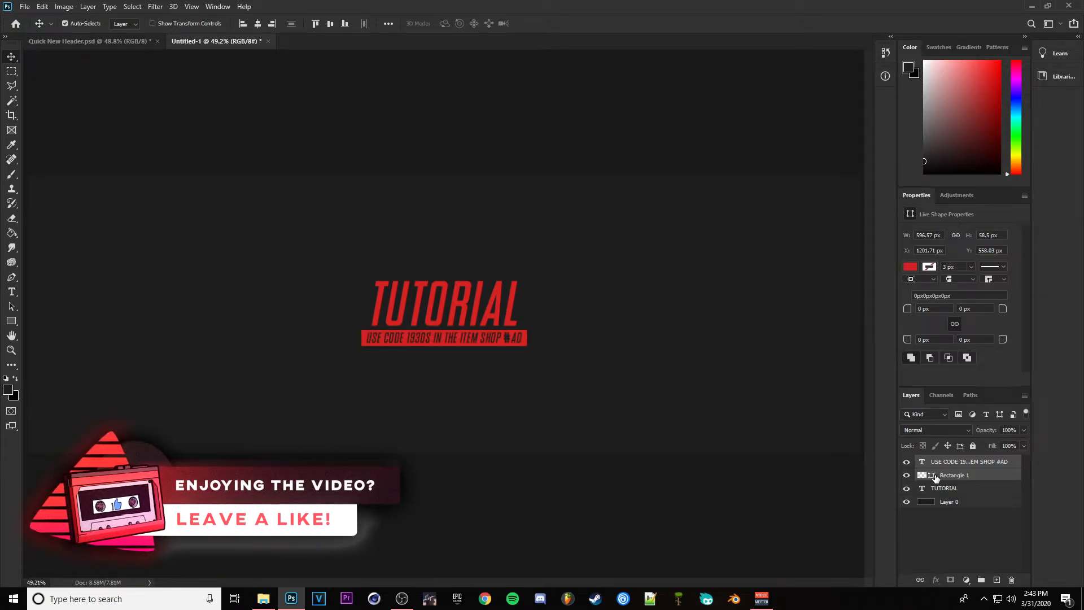
Group the USE CODE text and rectangle layers and name the group CODE BOX
{"action": "left_click", "coordinate": [981, 574]}
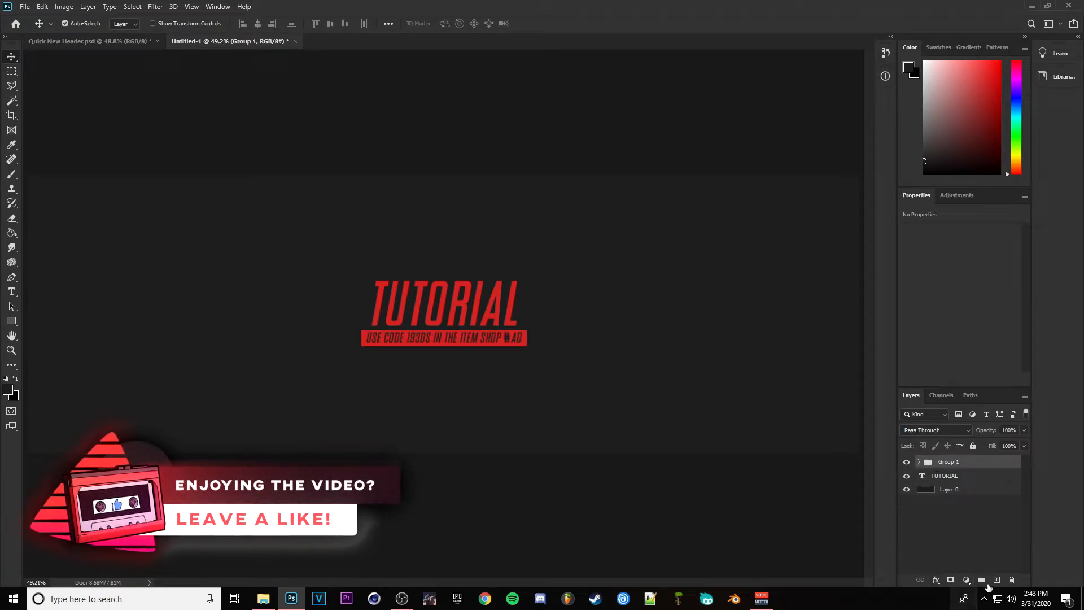
{"action": "double_click", "coordinate": [945, 462]}
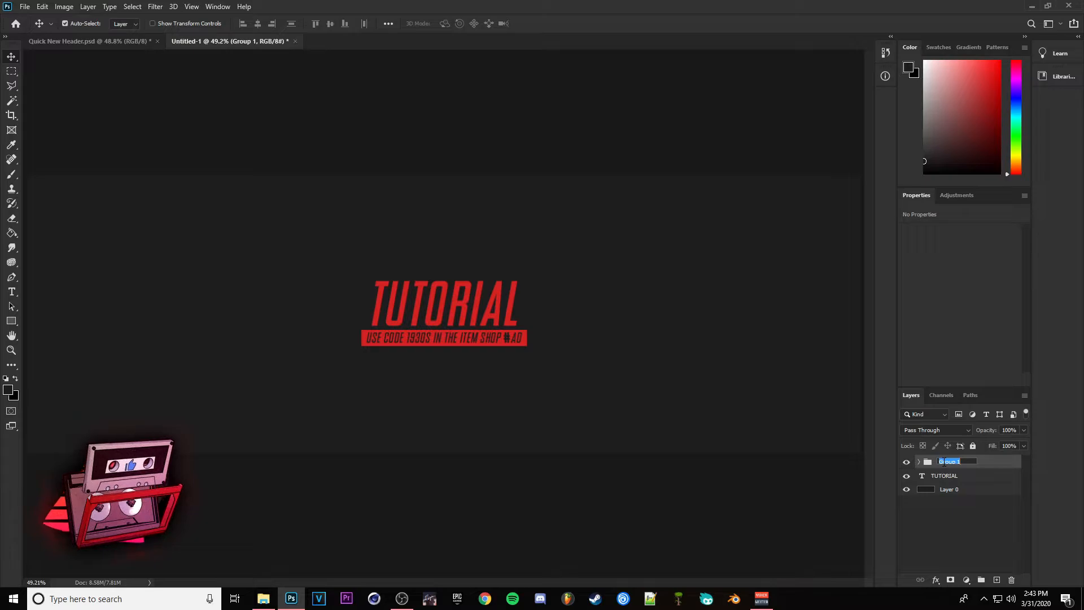
{"action": "type", "text": "CODE BOX"}
{"action": "key", "text": "Return"}
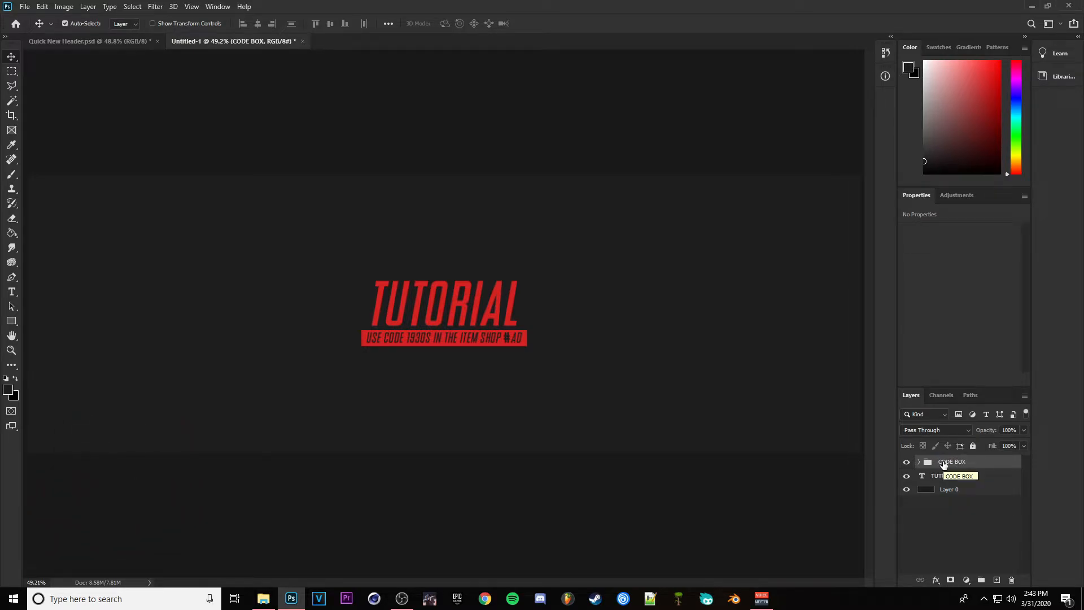
Rasterize the TUTORIAL text layer and duplicate it three times
{"action": "left_click", "coordinate": [960, 481]}
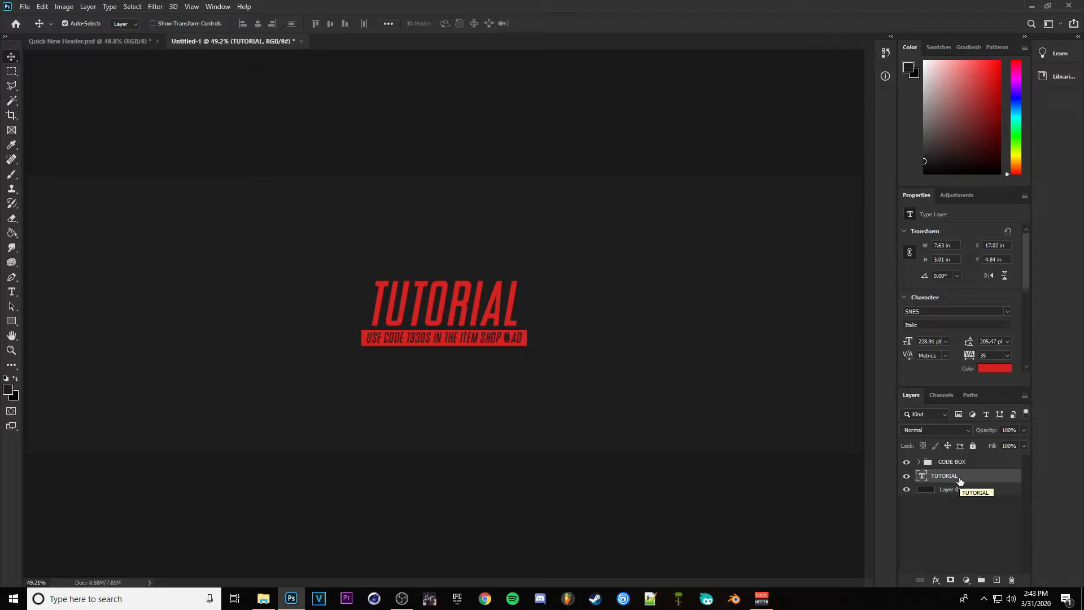
{"action": "right_click", "coordinate": [960, 481]}
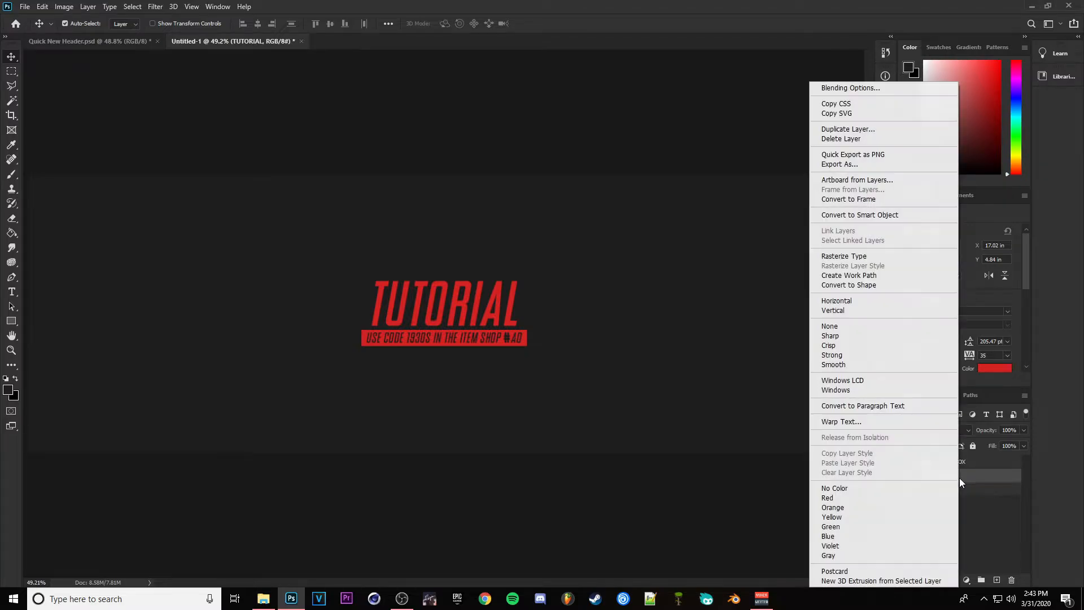
{"action": "left_click", "coordinate": [837, 257]}
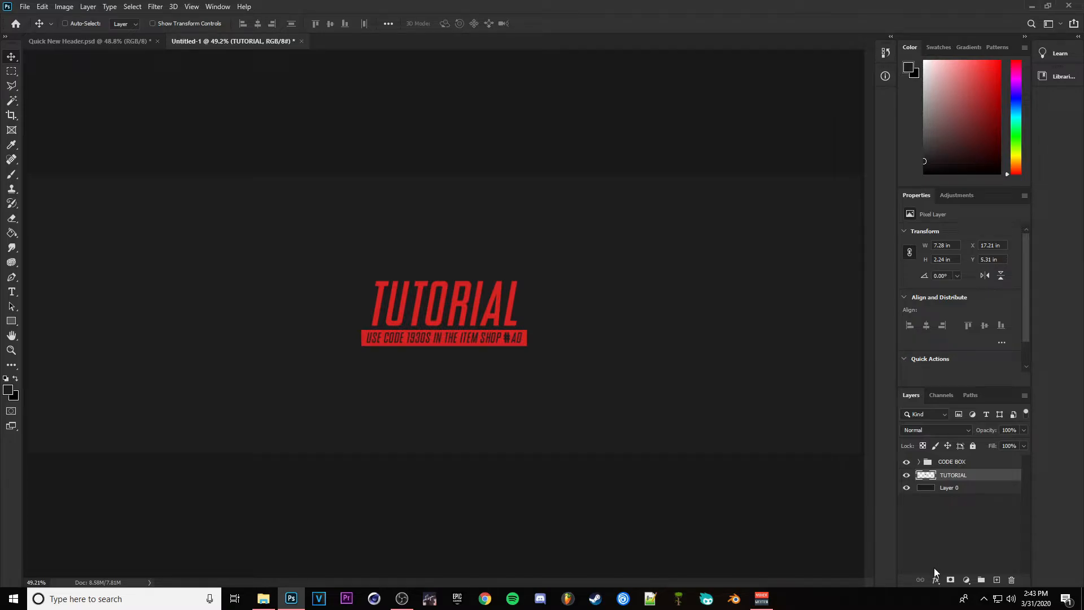
{"action": "key", "text": "ctrl+j"}
{"action": "key", "text": "ctrl+j"}
{"action": "key", "text": "ctrl+j"}
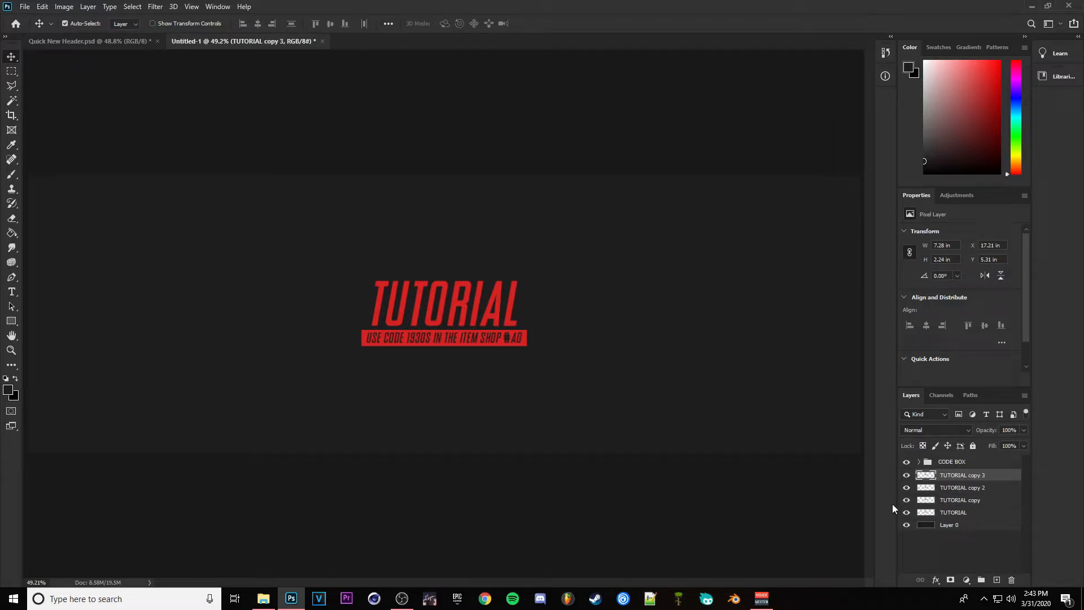
Restrict the TUTORIAL copy layer's blending to the green channel by turning off its R and B channels
{"action": "left_click", "coordinate": [986, 504]}
{"action": "double_click", "coordinate": [1007, 504]}
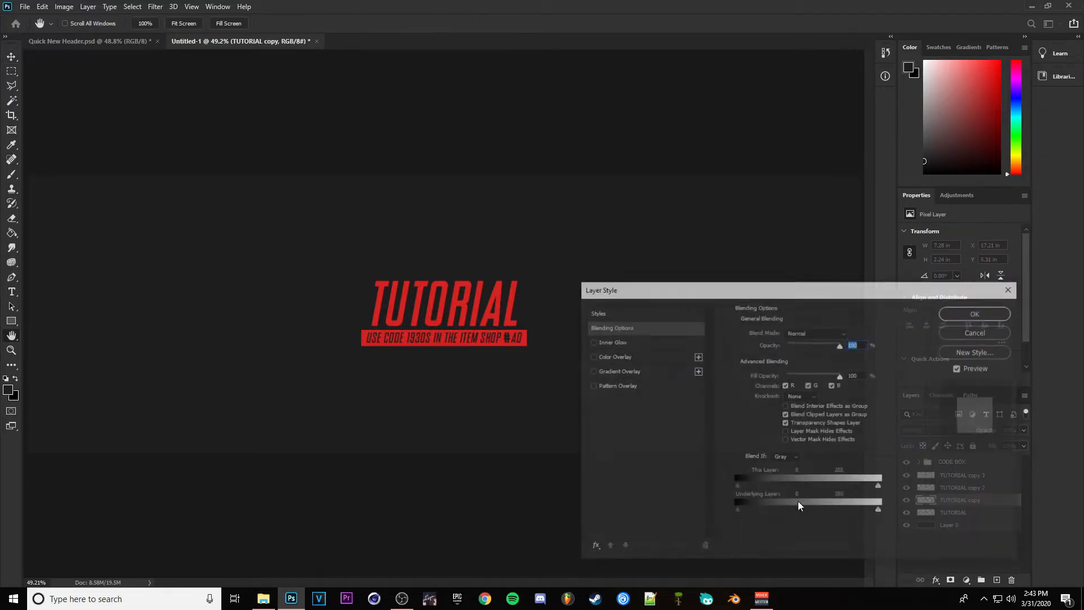
{"action": "left_click", "coordinate": [610, 328]}
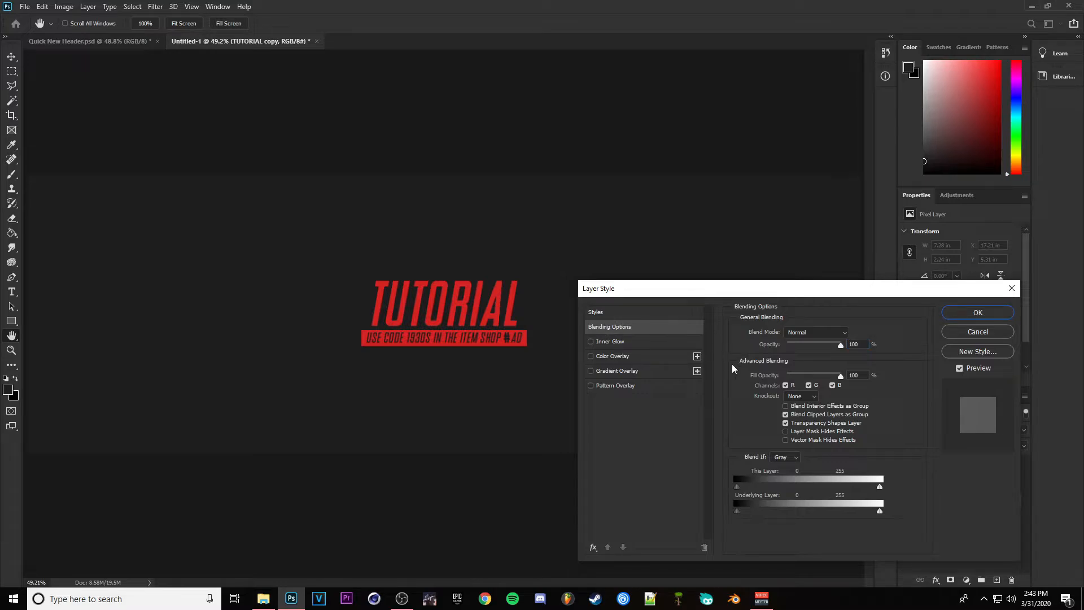
{"action": "left_click", "coordinate": [786, 386]}
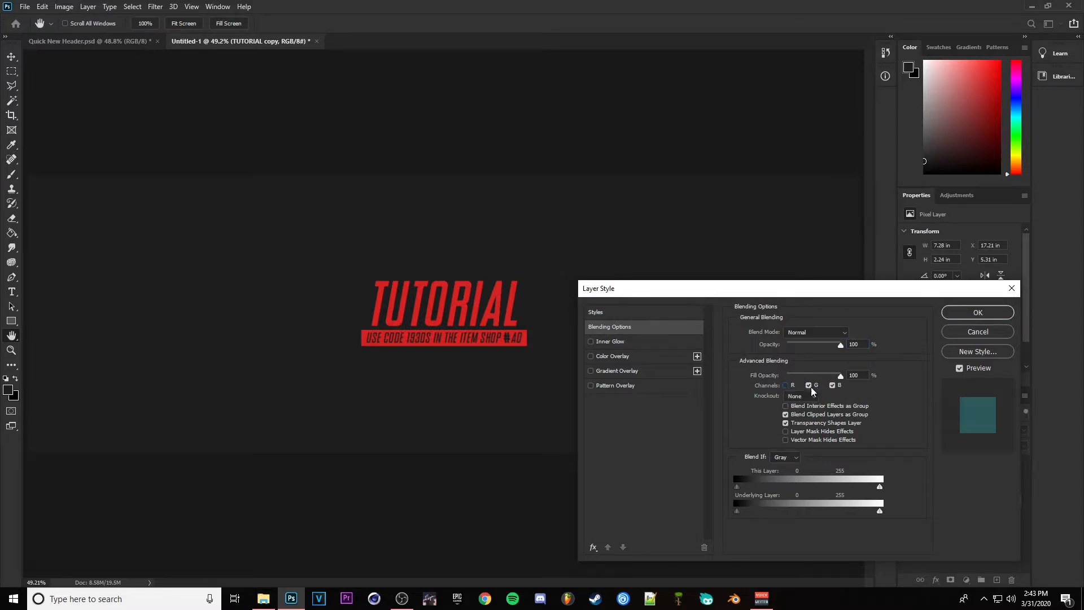
{"action": "left_click", "coordinate": [833, 386]}
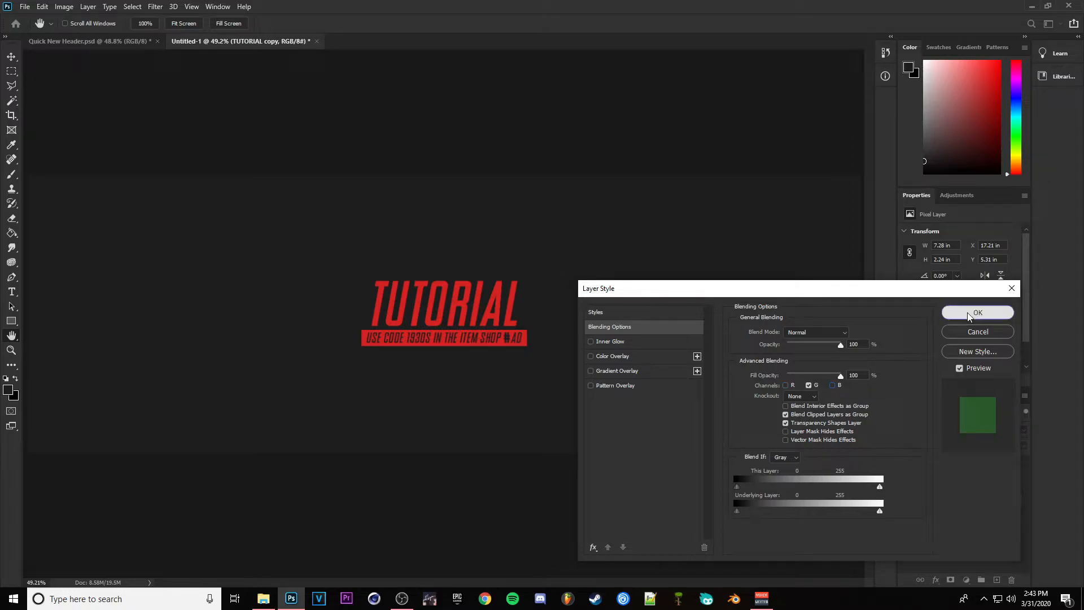
{"action": "left_click", "coordinate": [971, 311]}
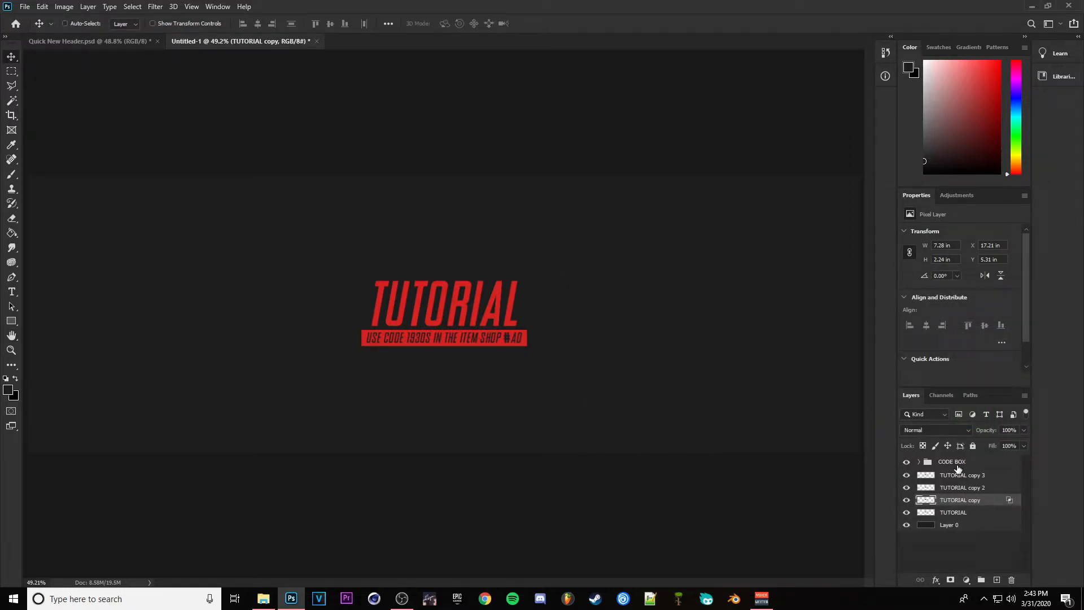
Nudge the TUTORIAL copy layer slightly left and down to about X 17.07 in, Y 5.38 in
{"action": "key", "text": "ctrl+t"}
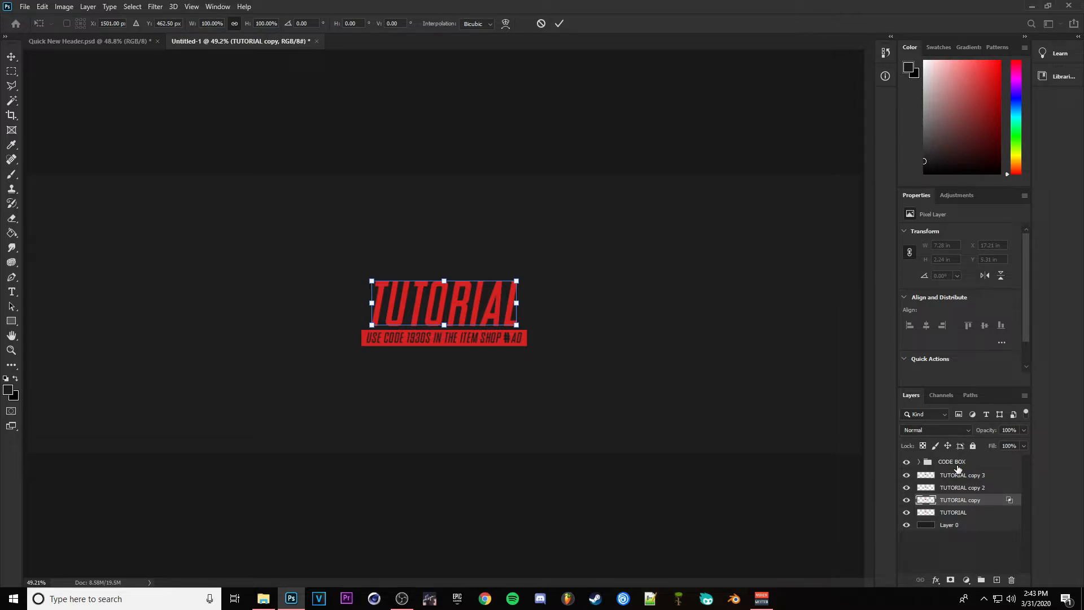
{"action": "key", "text": "Left"}
{"action": "key", "text": "Left"}
{"action": "key", "text": "Left"}
{"action": "key", "text": "Left"}
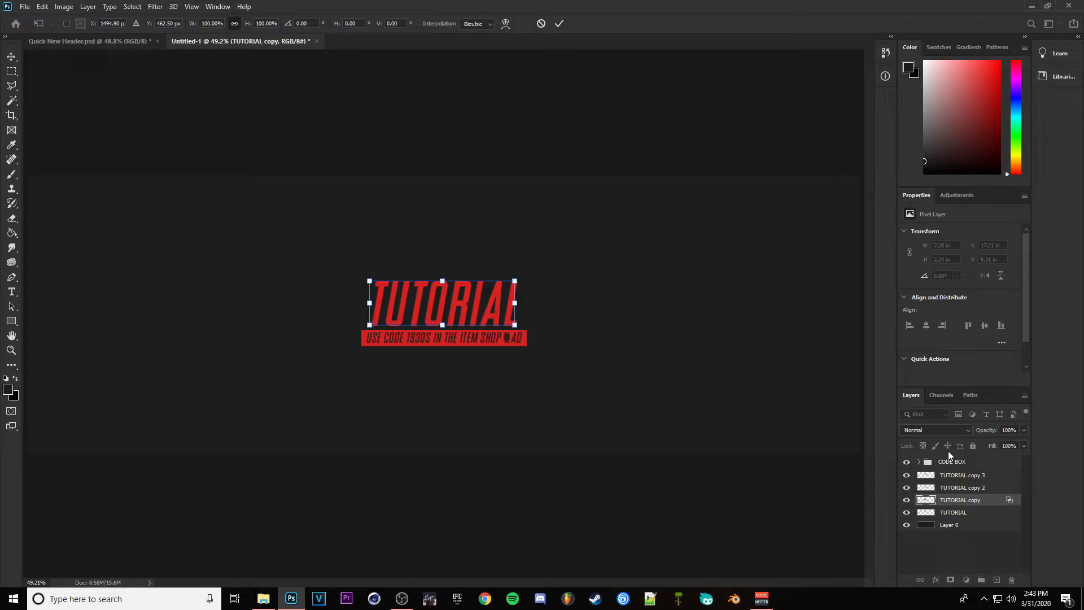
{"action": "key", "text": "Left"}
{"action": "key", "text": "Left"}
{"action": "key", "text": "Left"}
{"action": "key", "text": "Return"}
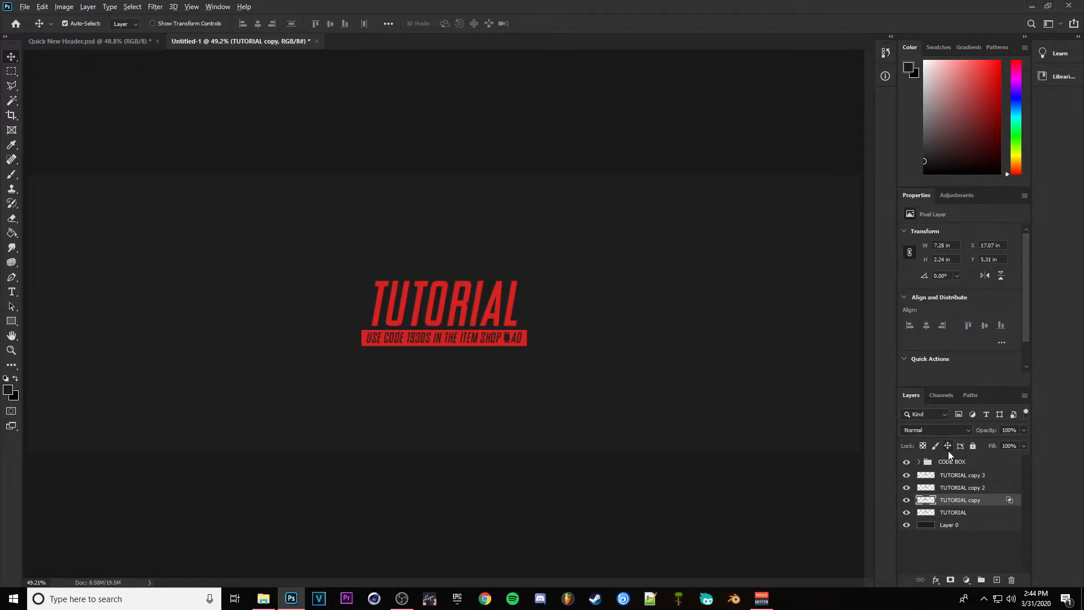
Restrict the TUTORIAL copy 2 layer's blending to the blue channel by turning off its R and G channels
{"action": "scroll", "coordinate": [538, 422], "scroll_direction": "up", "scroll_amount": 9}
{"action": "scroll", "coordinate": [537, 423], "scroll_direction": "down", "scroll_amount": 1}
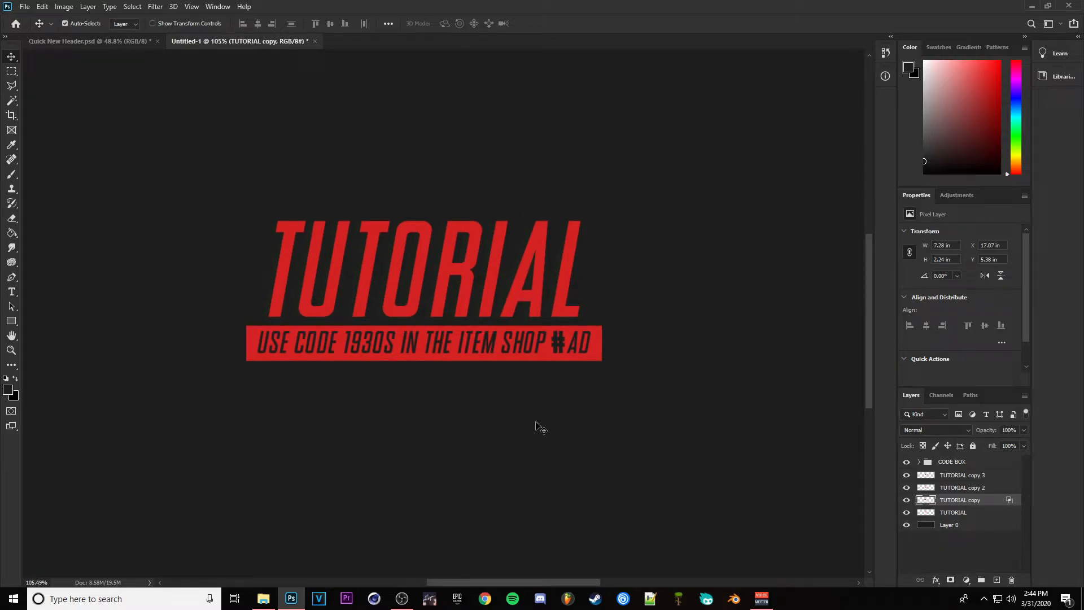
{"action": "double_click", "coordinate": [994, 489]}
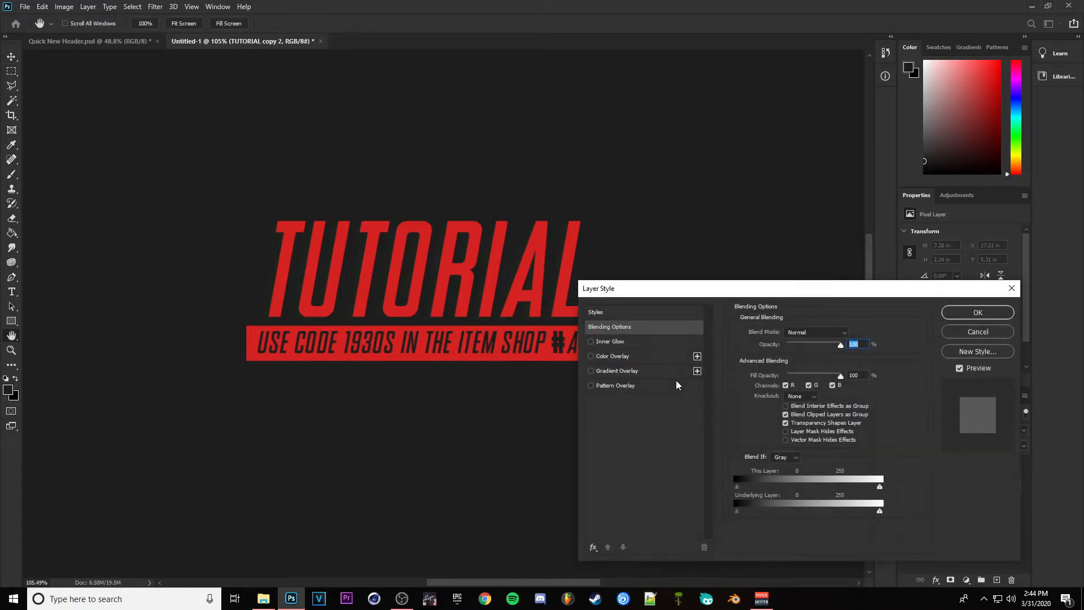
{"action": "left_click", "coordinate": [810, 386]}
{"action": "left_click", "coordinate": [785, 385]}
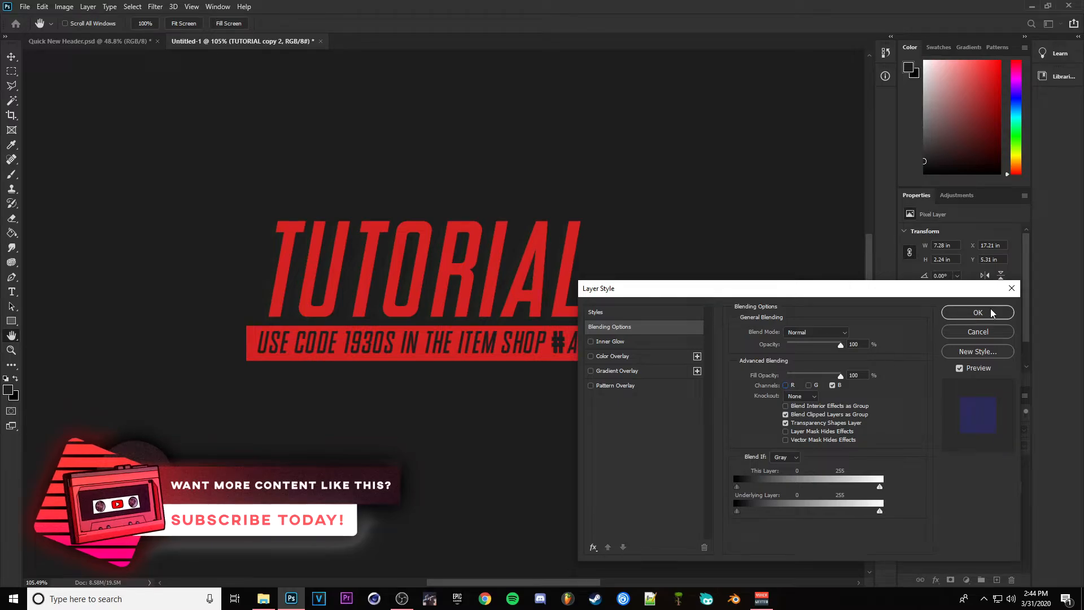
{"action": "left_click", "coordinate": [978, 312]}
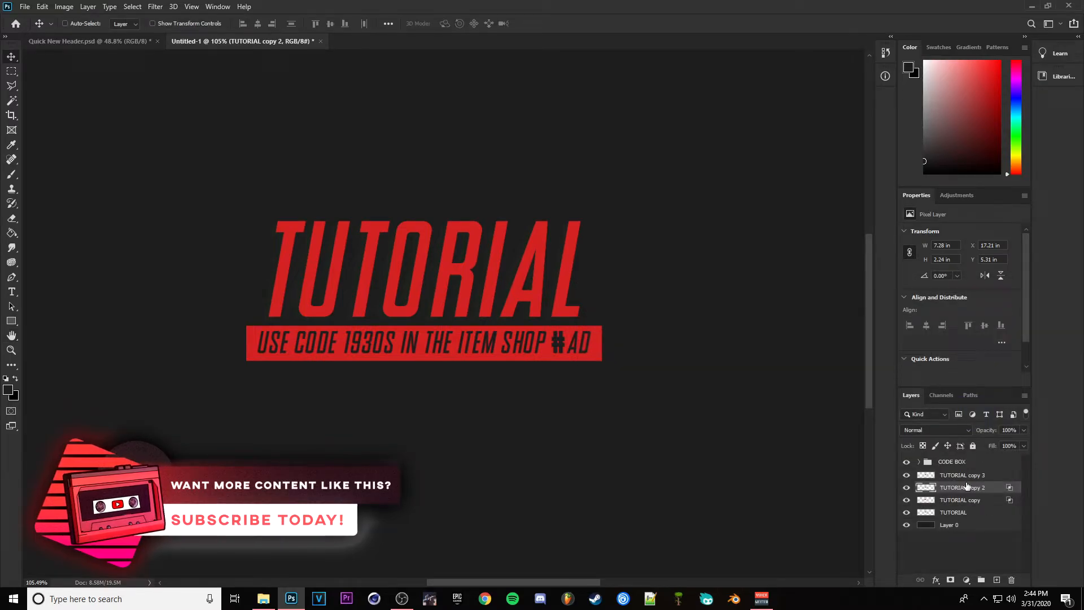
Nudge the TUTORIAL copy 2 layer slightly right and up to about X 17.28 in, Y 5.24 in
{"action": "key", "text": "ctrl+t"}
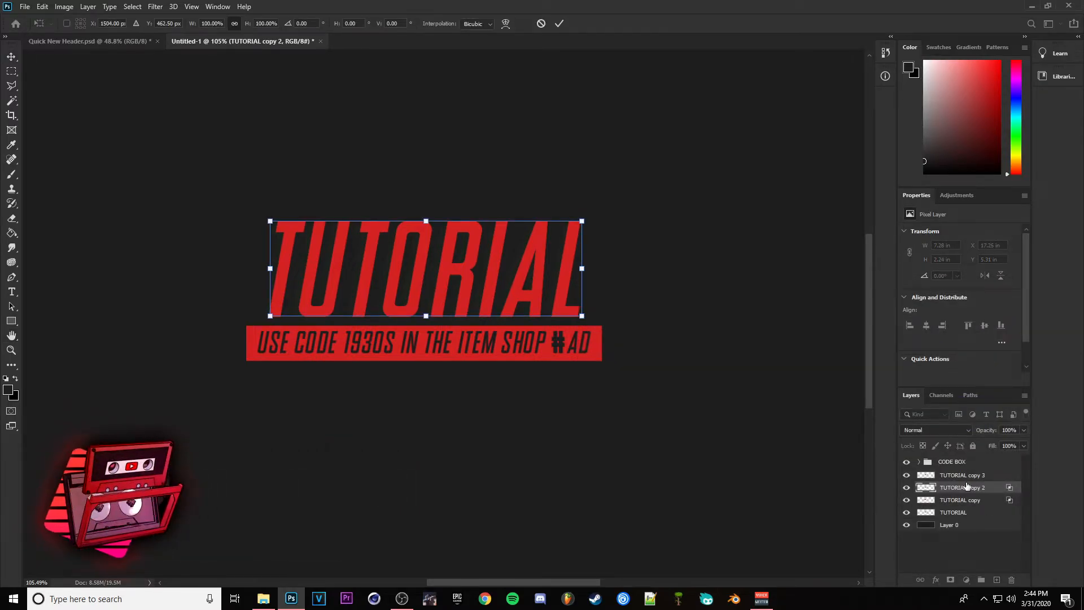
{"action": "key", "text": "Right"}
{"action": "key", "text": "Right"}
{"action": "key", "text": "Right"}
{"action": "key", "text": "Right"}
{"action": "key", "text": "Right"}
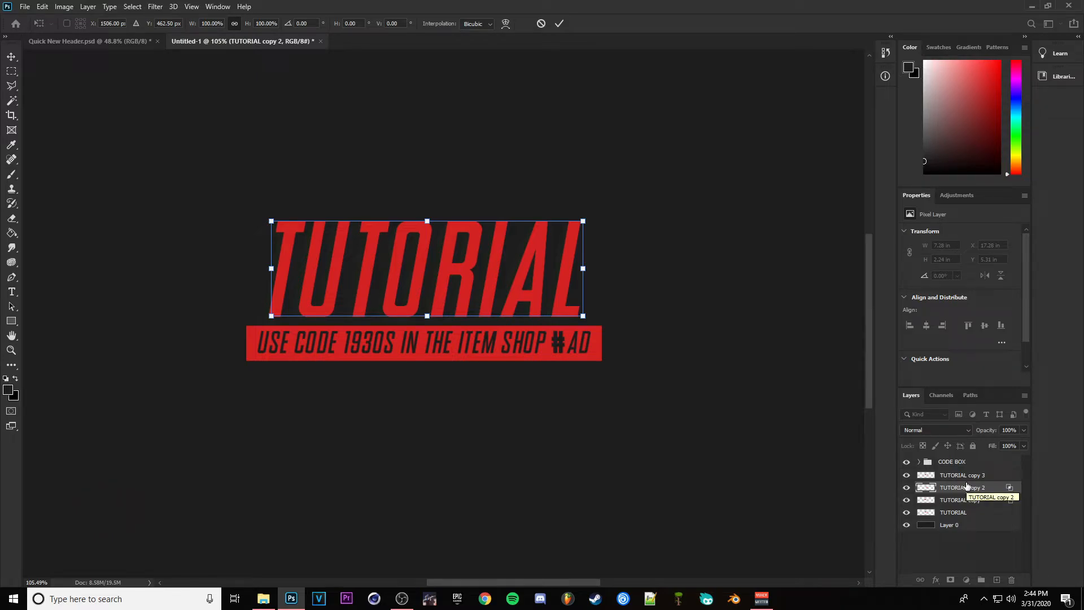
{"action": "key", "text": "Up"}
{"action": "key", "text": "Up"}
{"action": "key", "text": "Up"}
{"action": "key", "text": "Up"}
{"action": "key", "text": "Up"}
{"action": "key", "text": "Return"}
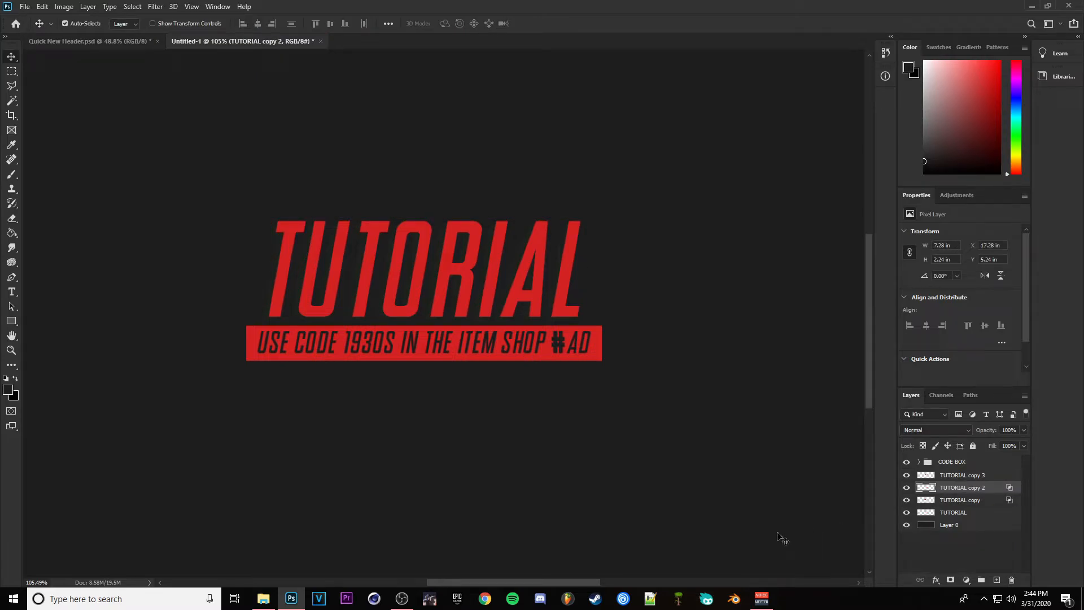
Open the layer style options of the TUTORIAL copy 3 layer
{"action": "scroll", "coordinate": [545, 343], "scroll_direction": "down", "scroll_amount": 4}
{"action": "scroll", "coordinate": [531, 395], "scroll_direction": "up", "scroll_amount": 3}
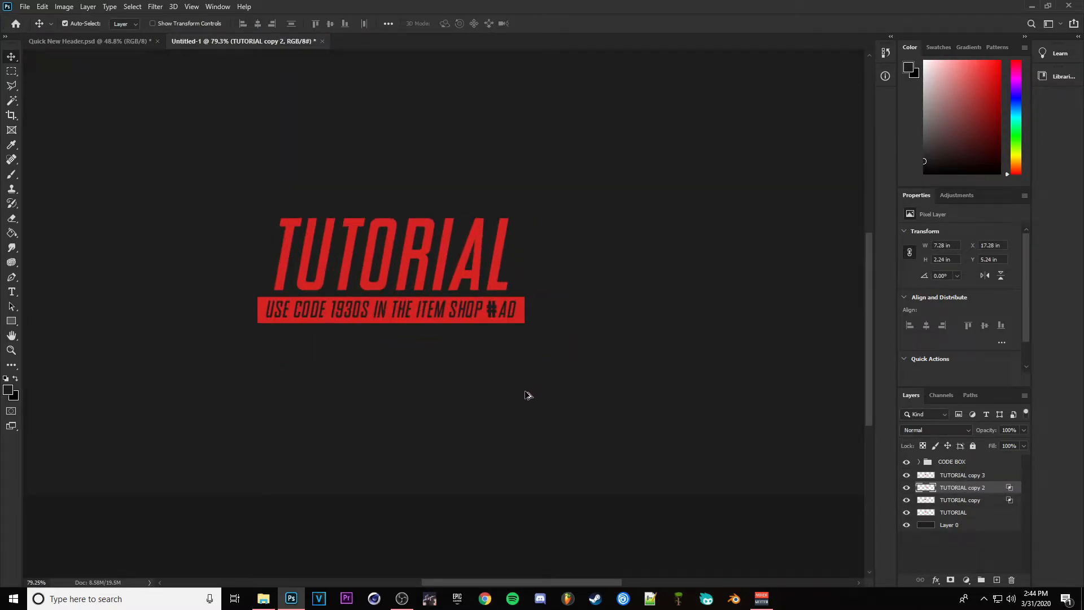
{"action": "double_click", "coordinate": [994, 477]}
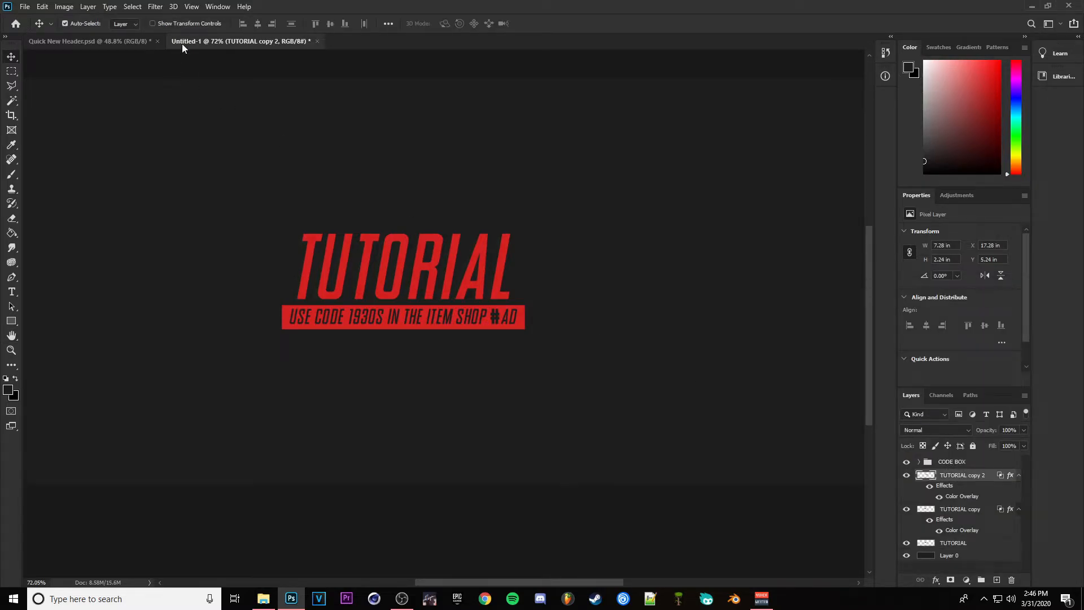
Apply a Motion Blur with a 29° angle and 8-pixel distance to the TUTORIAL copy 2 layer
{"action": "left_click", "coordinate": [155, 7]}
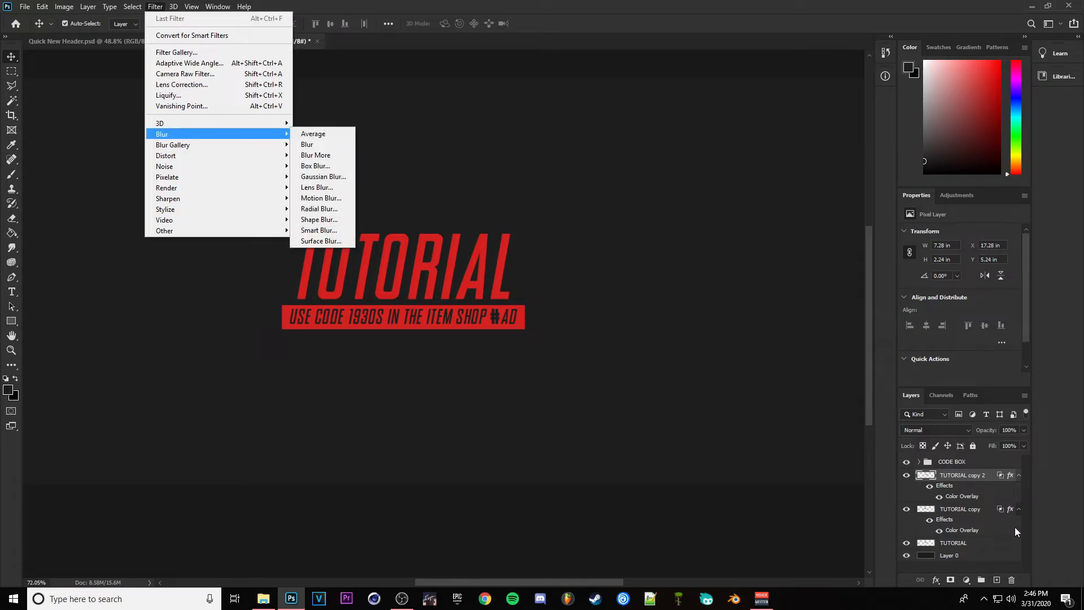
{"action": "left_click", "coordinate": [983, 479]}
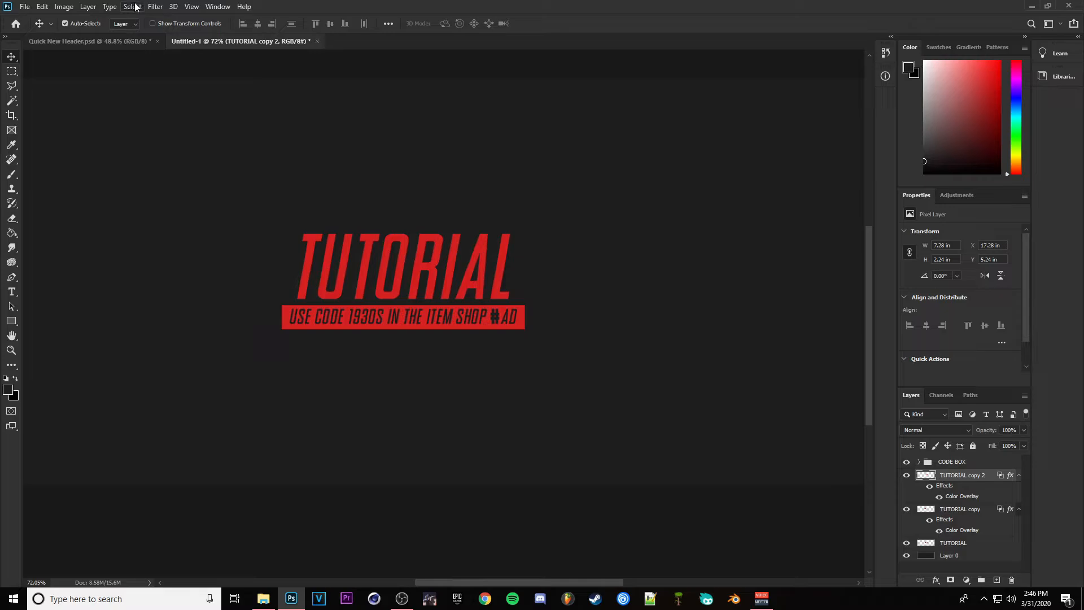
{"action": "left_click", "coordinate": [157, 8]}
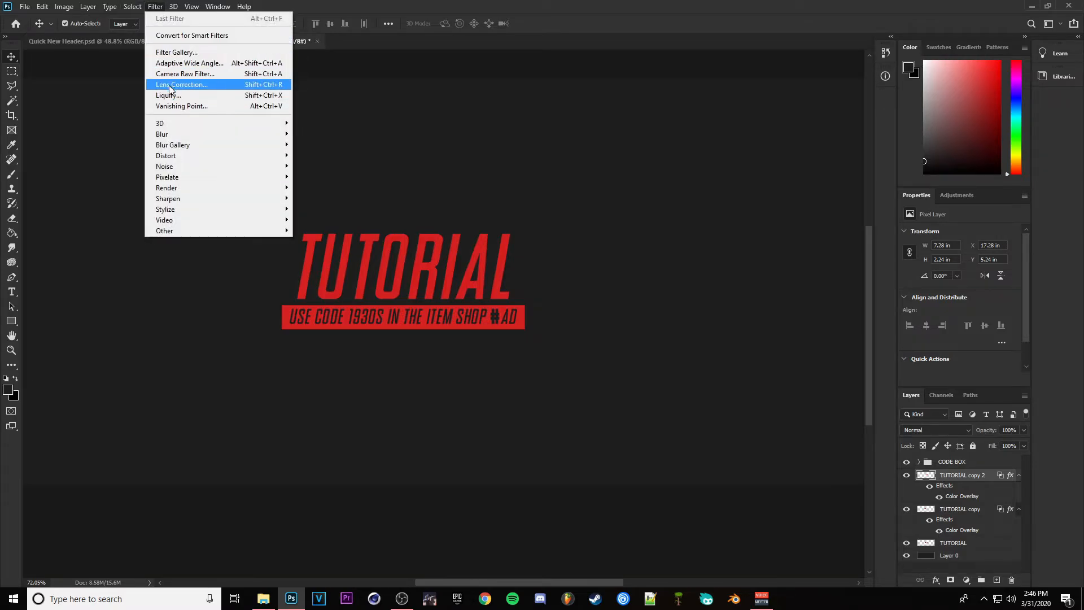
{"action": "mouse_move", "coordinate": [169, 133]}
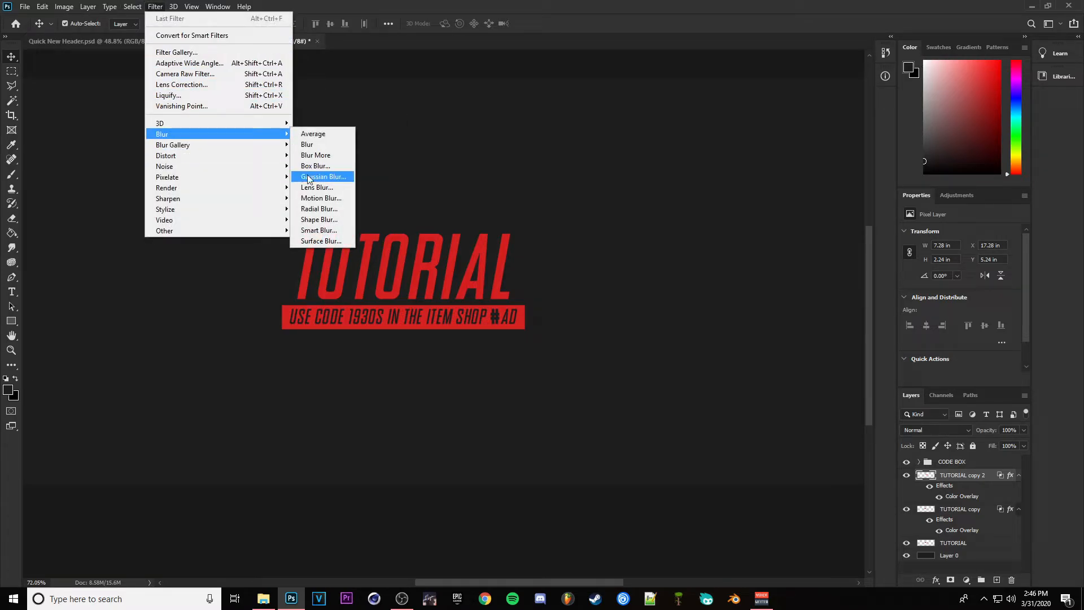
{"action": "left_click", "coordinate": [322, 198]}
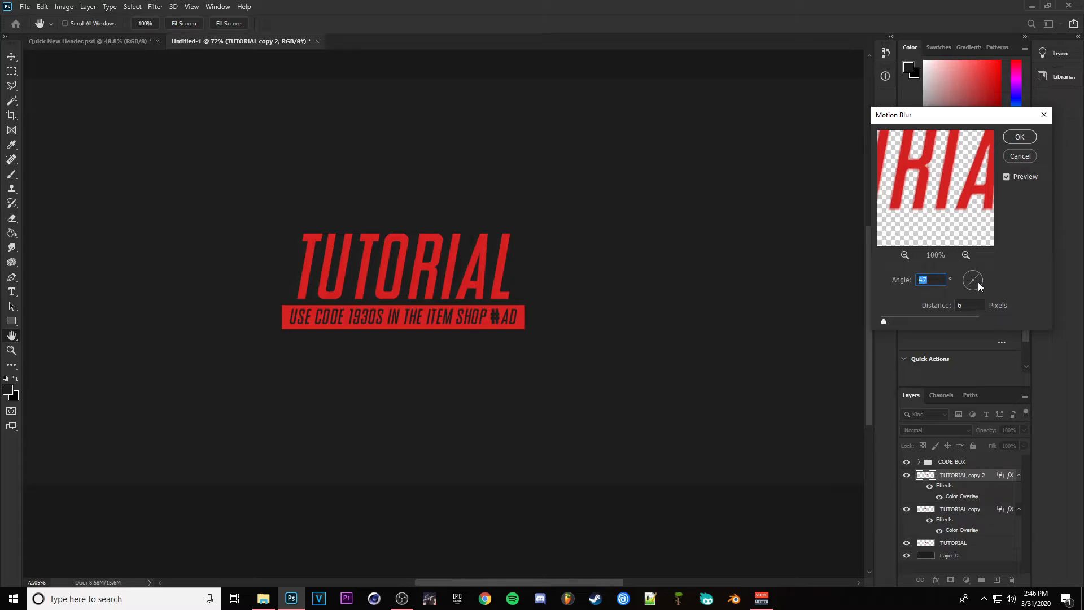
{"action": "left_click_drag", "start_coordinate": [972, 293], "coordinate": [980, 276]}
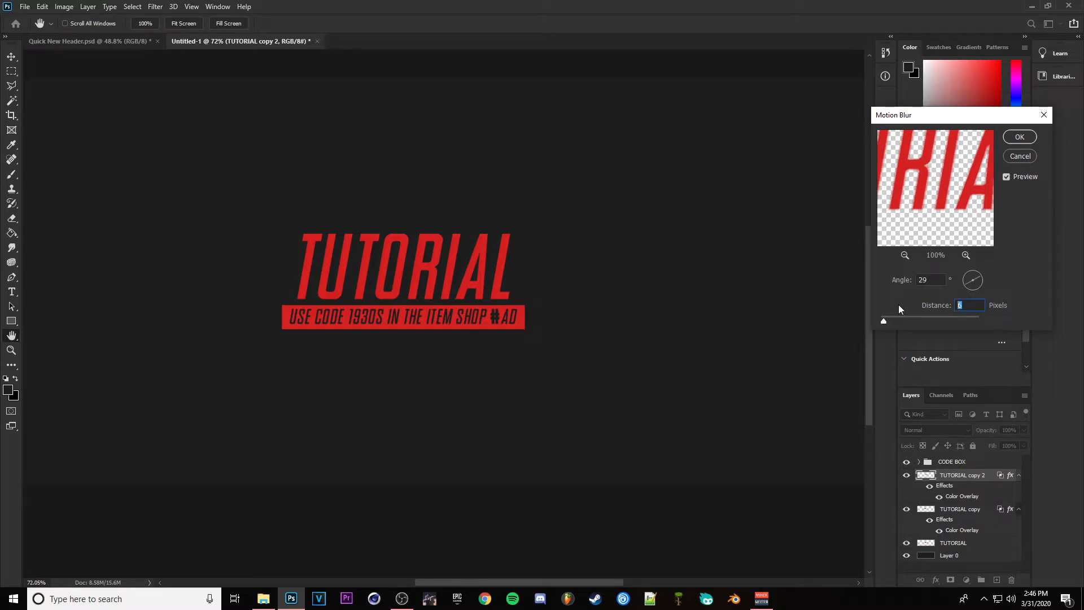
{"action": "type", "text": "8"}
{"action": "key", "text": "Return"}
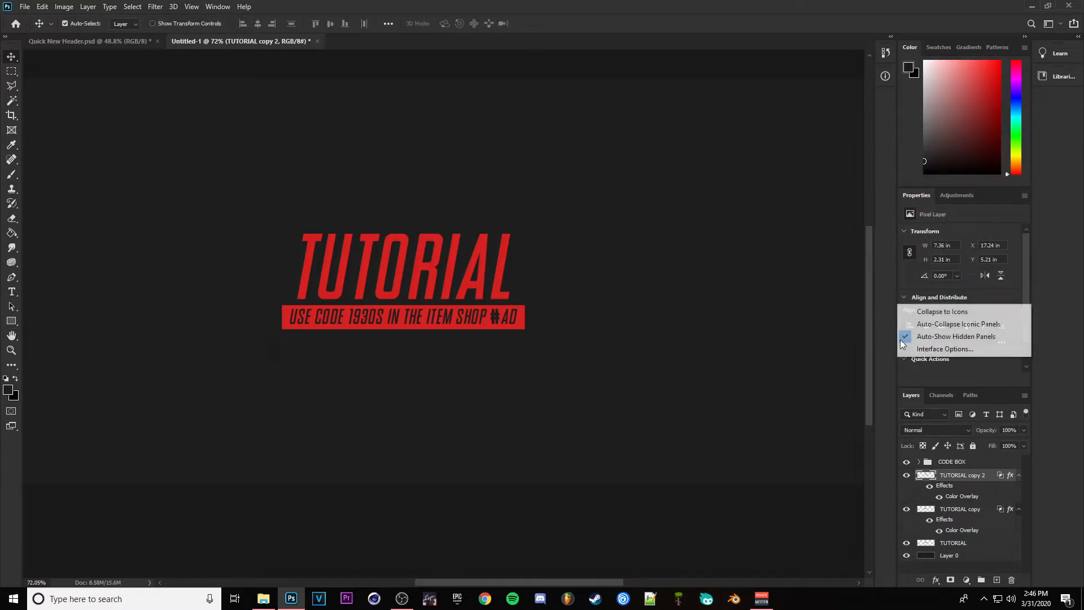
Repeat the same Motion Blur on the TUTORIAL copy layer
{"action": "left_click_drag", "start_coordinate": [1011, 475], "coordinate": [960, 509]}
{"action": "key", "text": "ctrl+z"}
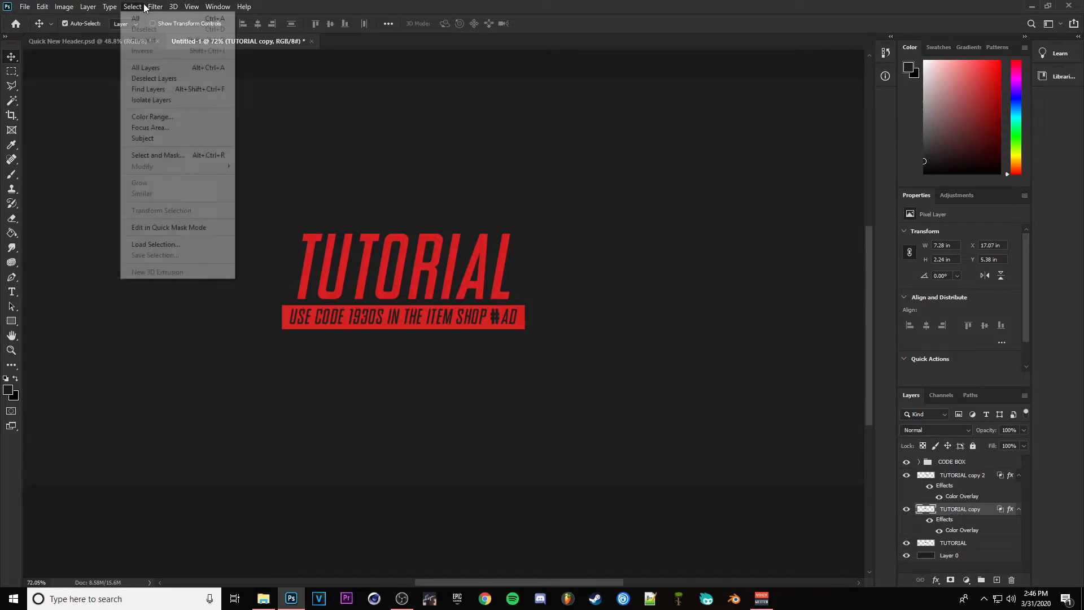
{"action": "left_click", "coordinate": [164, 6]}
{"action": "left_click", "coordinate": [164, 19]}
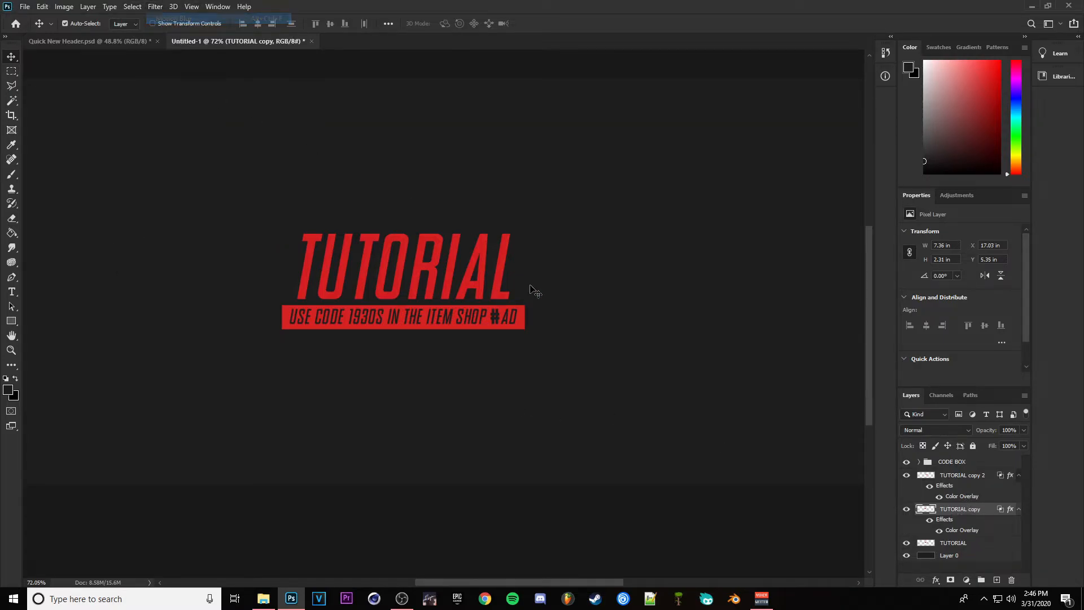
Try repeating the same Motion Blur on the original TUTORIAL layer
{"action": "left_click", "coordinate": [958, 543]}
{"action": "left_click", "coordinate": [157, 6]}
{"action": "left_click", "coordinate": [170, 18]}
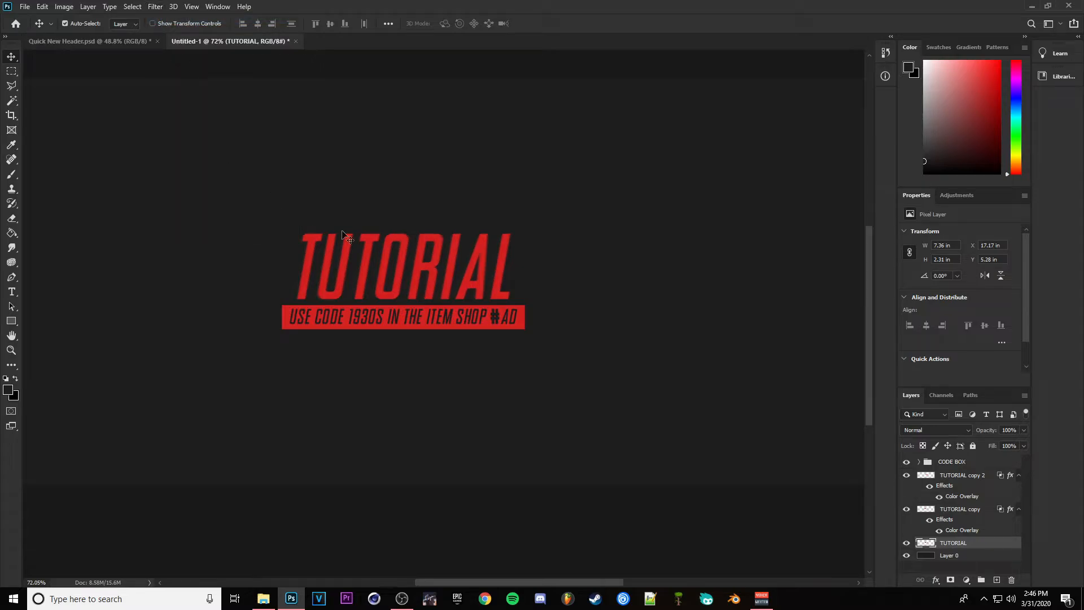
Apply a slightly weaker Motion Blur to the original TUTORIAL layer
{"action": "left_click", "coordinate": [158, 7]}
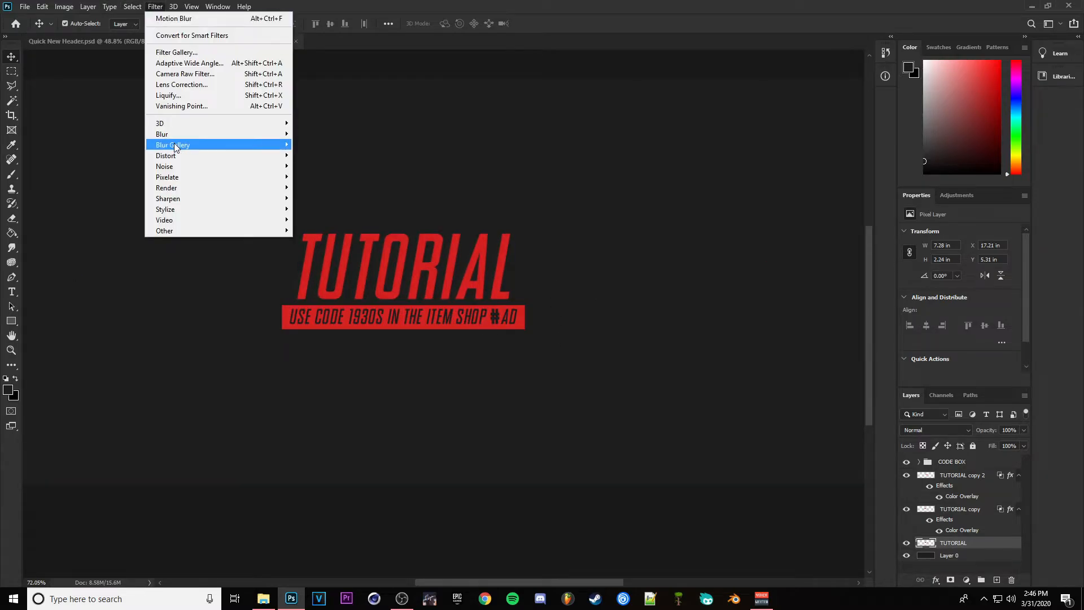
{"action": "mouse_move", "coordinate": [170, 134]}
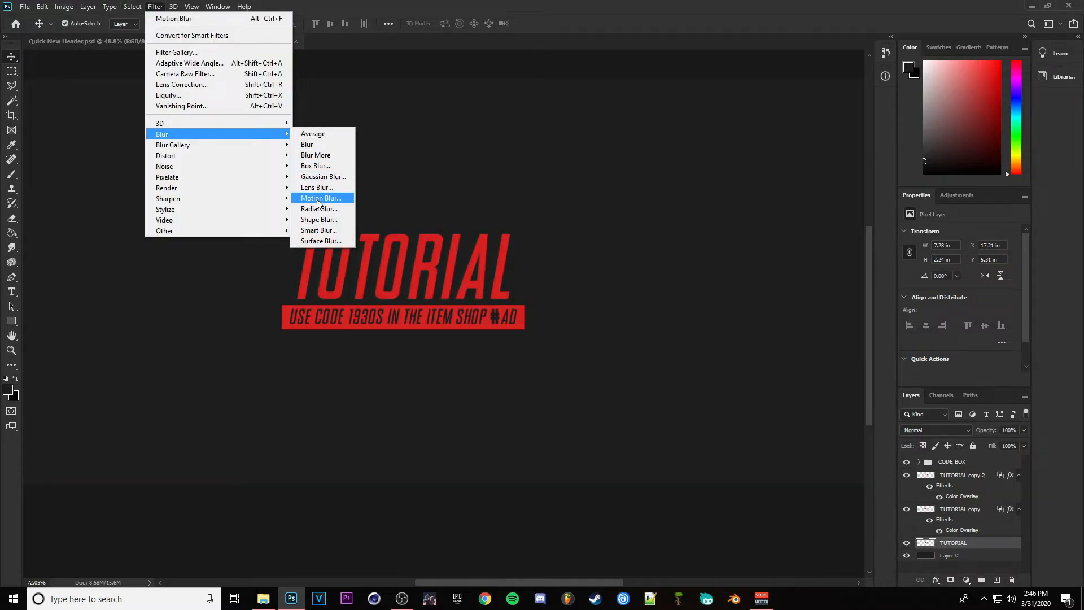
{"action": "left_click", "coordinate": [319, 198]}
{"action": "key", "text": "Return"}
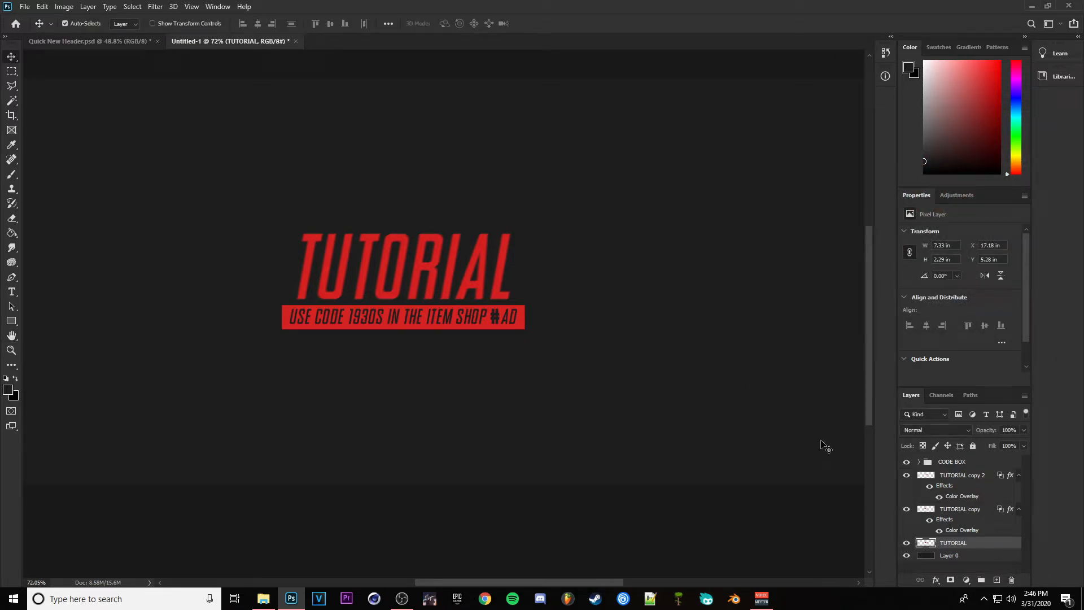
Group the three TUTORIAL text layers into a group named TUTORIAL
{"action": "left_click", "coordinate": [956, 510]}
{"action": "left_click", "coordinate": [941, 542]}
{"action": "left_click", "coordinate": [964, 476]}
{"action": "left_click", "coordinate": [962, 546], "text": "shift"}
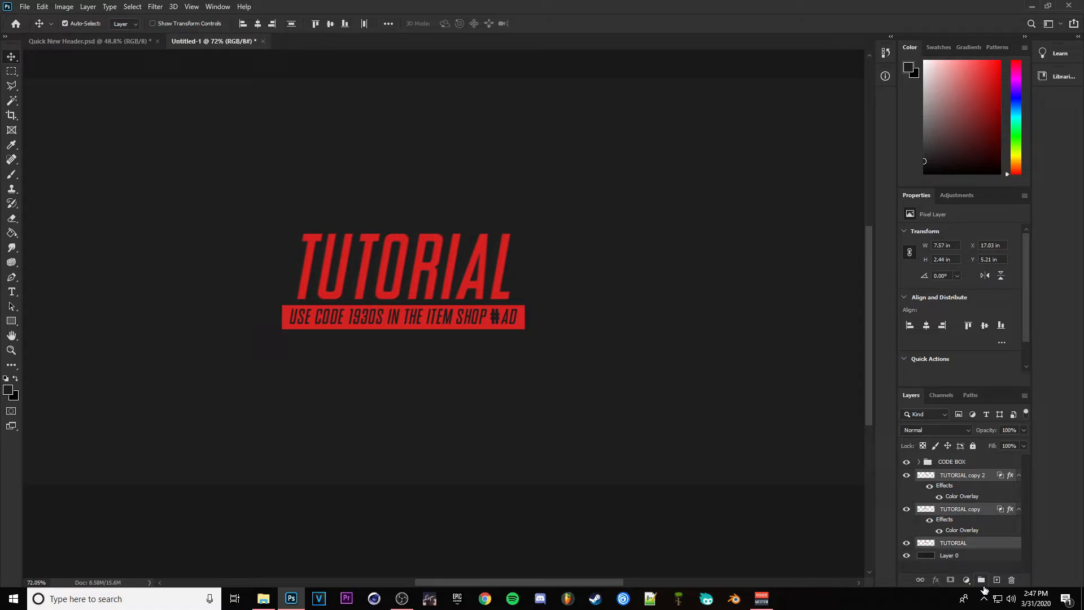
{"action": "left_click", "coordinate": [982, 580]}
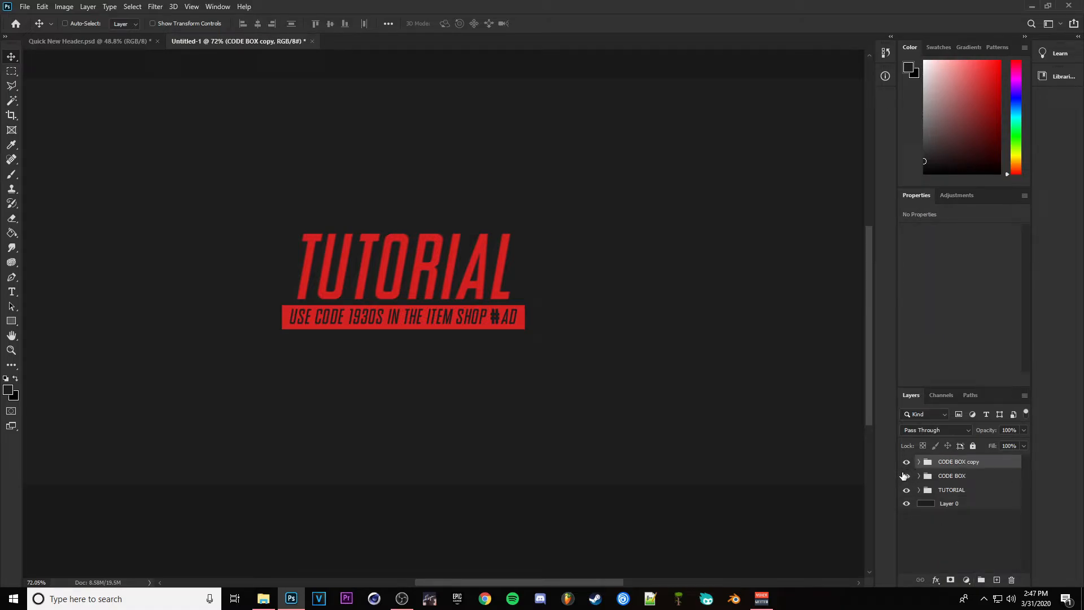
Create three flattened copies of the CODE BOX group with the original group hidden
{"action": "key", "text": "ctrl+e"}
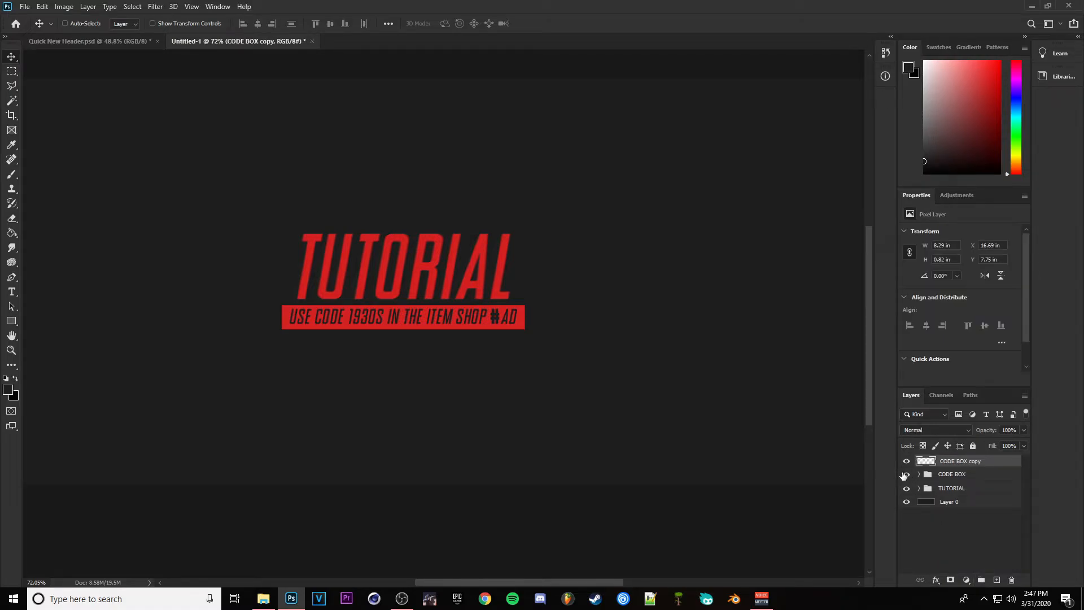
{"action": "left_click", "coordinate": [906, 476]}
{"action": "key", "text": "ctrl+j"}
{"action": "key", "text": "ctrl+j"}
Restrict the color channels of the CODE BOX copy 2 layer in its blending options and offset the layer slightly
{"action": "double_click", "coordinate": [995, 478]}
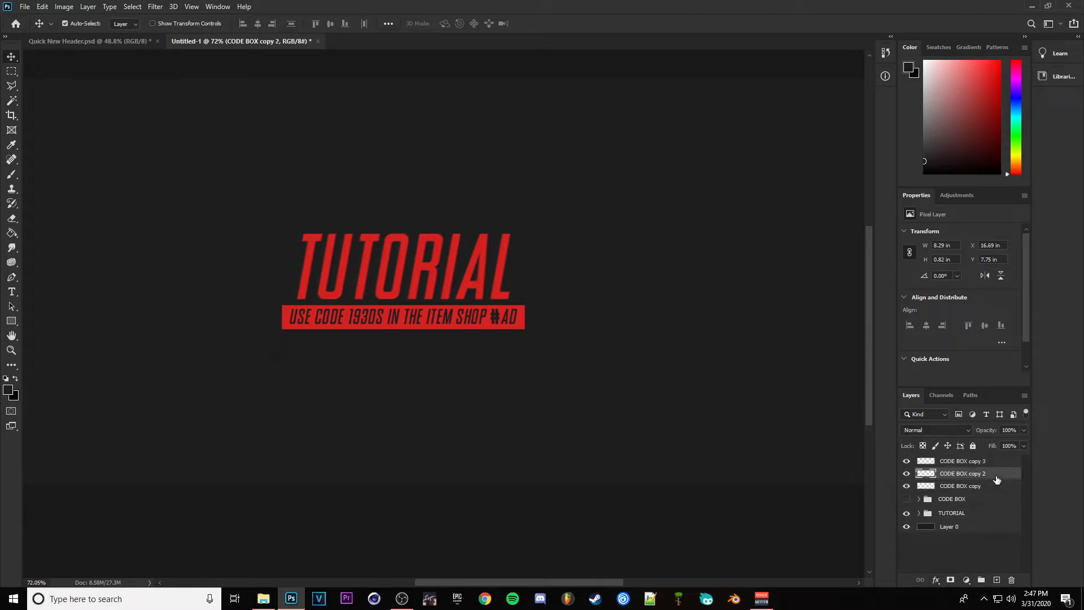
{"action": "left_click", "coordinate": [468, 245]}
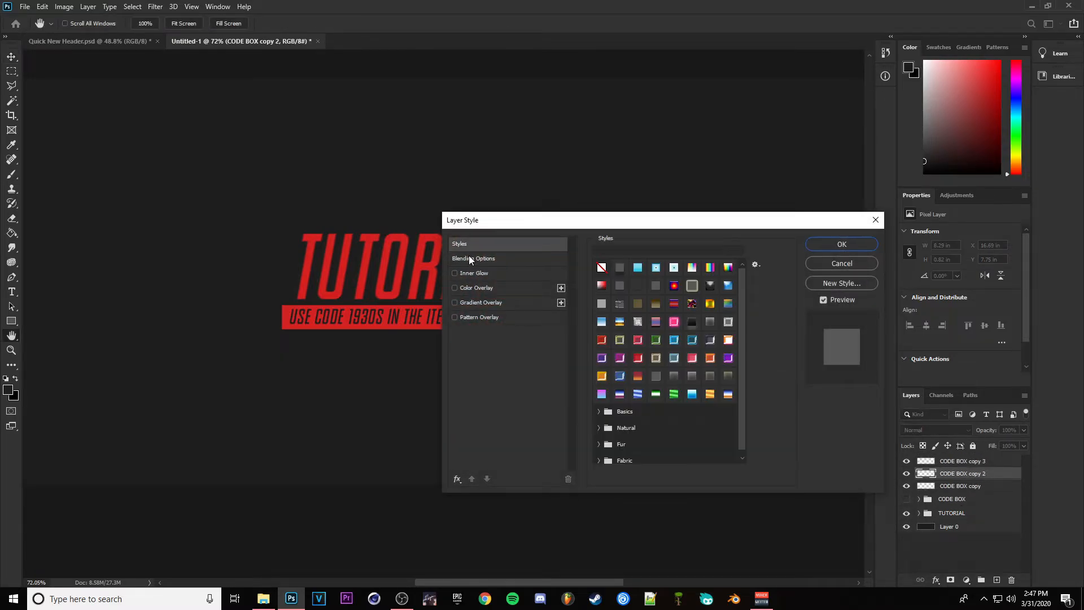
{"action": "left_click", "coordinate": [469, 257]}
{"action": "left_click", "coordinate": [651, 317]}
{"action": "left_click", "coordinate": [695, 318]}
{"action": "left_click", "coordinate": [822, 247]}
{"action": "key", "text": "ctrl+t"}
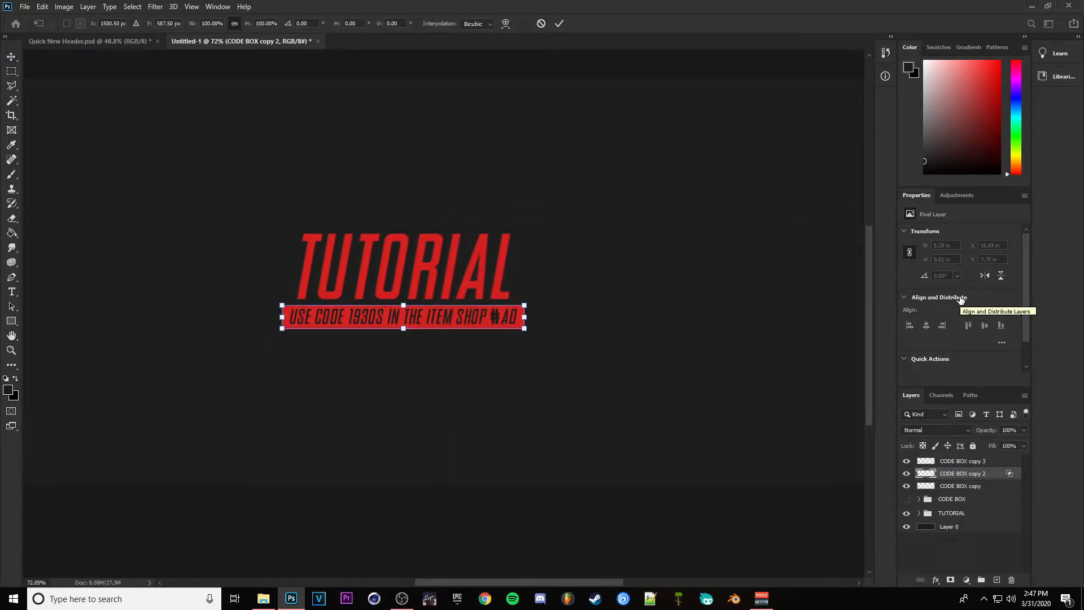
Apply a Motion Blur with a 29° angle and 5-pixel distance to the CODE BOX copy 3 layer
{"action": "left_click", "coordinate": [963, 461]}
{"action": "left_click", "coordinate": [155, 6]}
{"action": "mouse_move", "coordinate": [167, 134]}
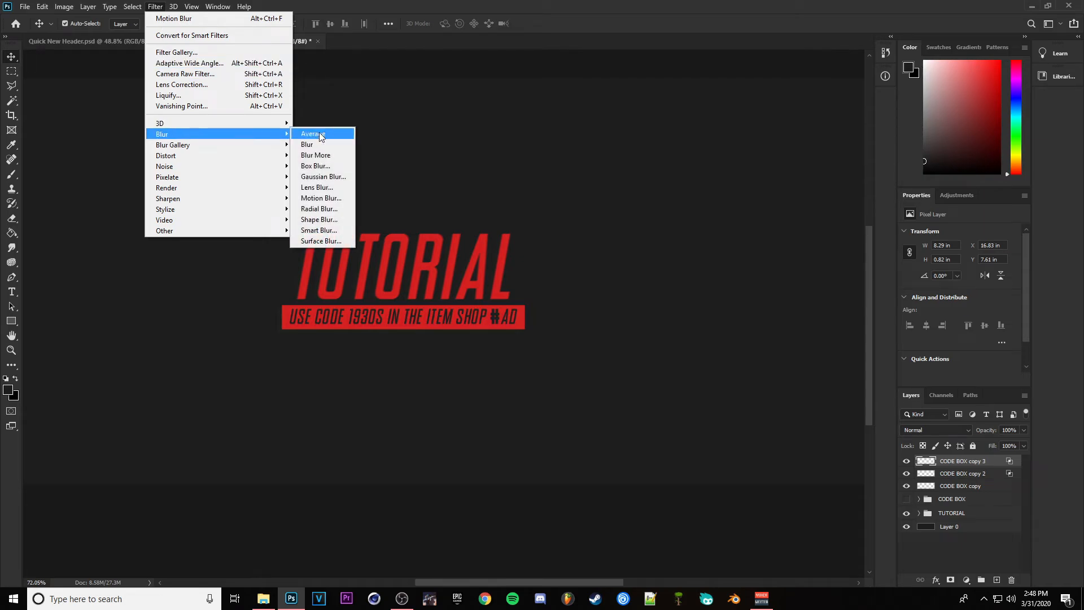
{"action": "left_click", "coordinate": [326, 198]}
{"action": "key", "text": "Tab"}
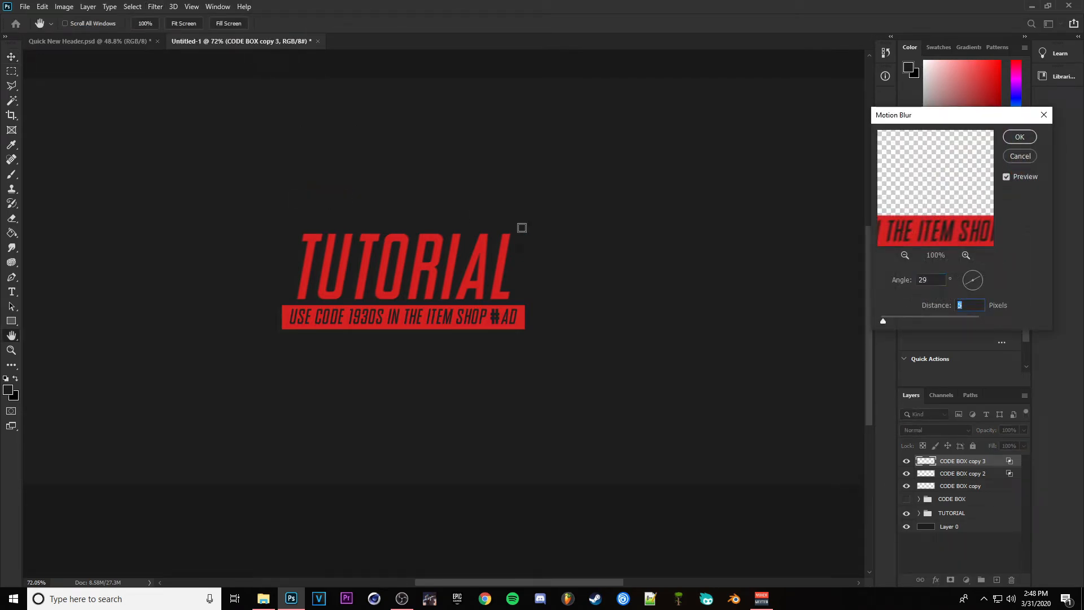
{"action": "key", "text": "Return"}
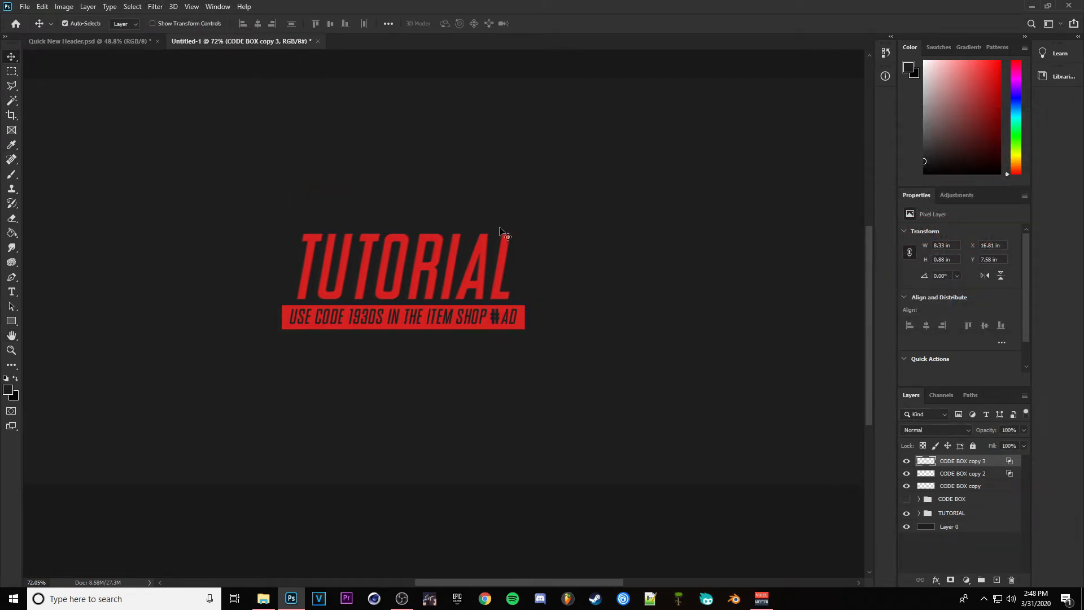
Repeat the same Motion Blur on the CODE BOX copy 2 layer
{"action": "left_click", "coordinate": [959, 473]}
{"action": "left_click", "coordinate": [155, 6]}
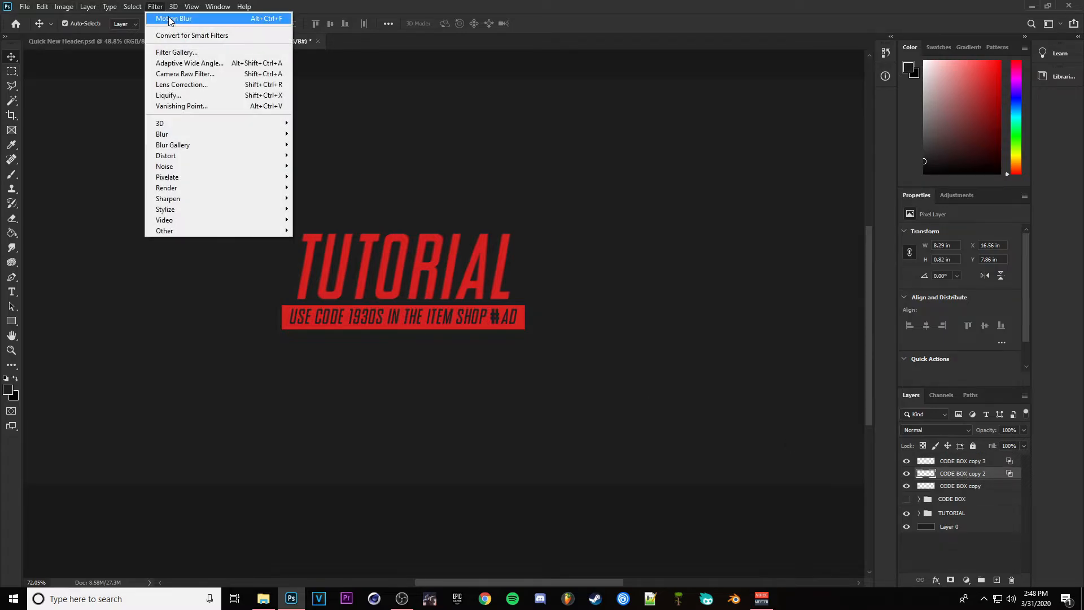
{"action": "left_click", "coordinate": [170, 19]}
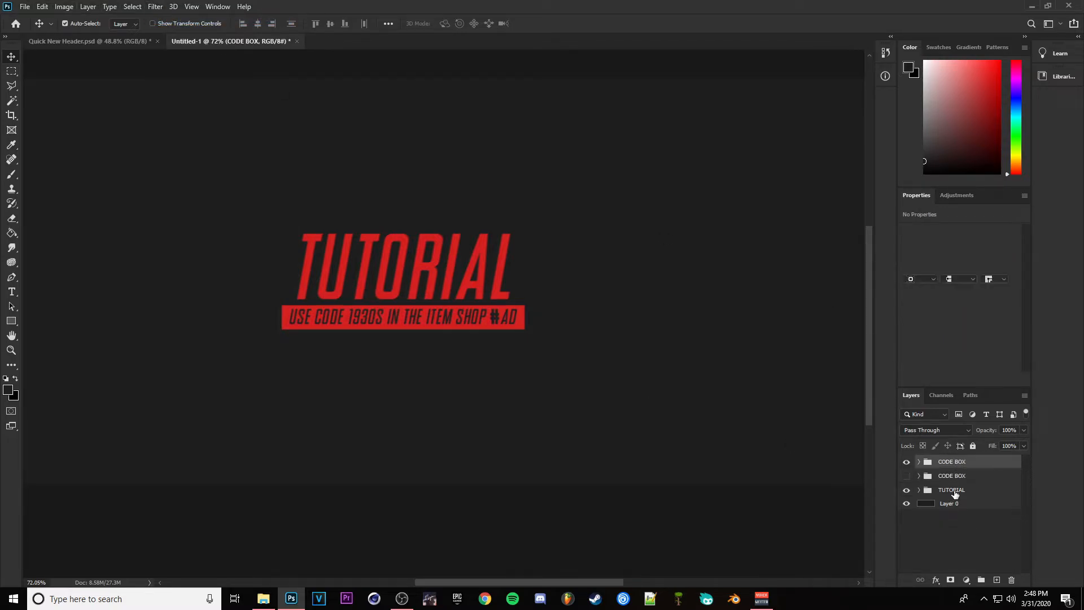
Reposition the CODE BOX and TUTORIAL groups together, centering them vertically at Y 500 px
{"action": "left_click", "coordinate": [952, 492], "text": "shift"}
{"action": "key", "text": "ctrl+t"}
{"action": "left_click_drag", "start_coordinate": [473, 272], "coordinate": [473, 270]}
{"action": "left_click", "coordinate": [559, 23]}
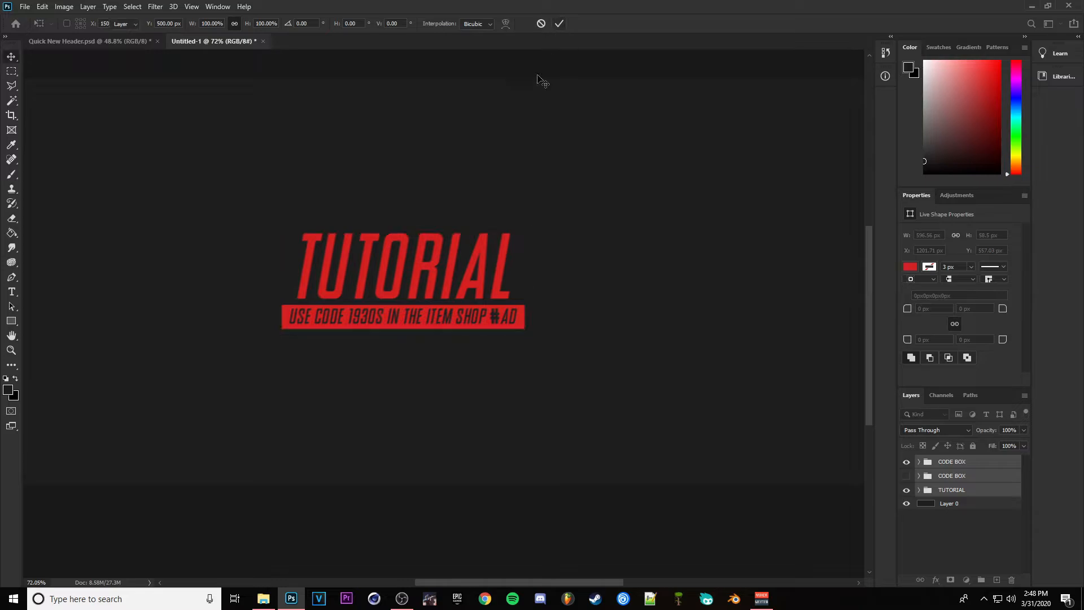
Draw a gray 868686 rectangle about 2996 × 57 px across the lower part of the header
{"action": "left_click", "coordinate": [153, 41]}
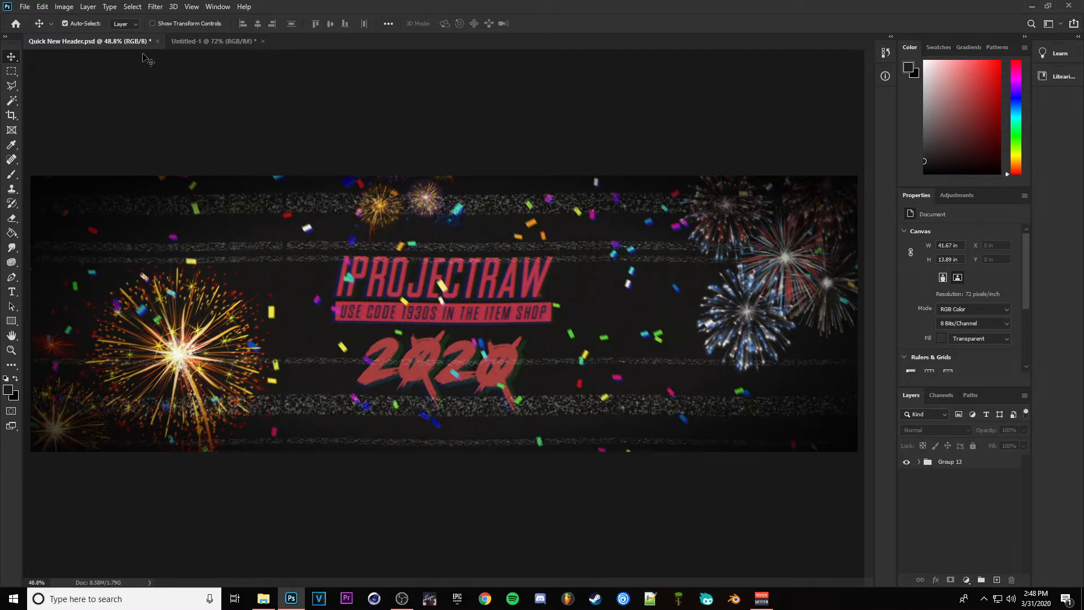
{"action": "left_click", "coordinate": [212, 41]}
{"action": "left_click", "coordinate": [11, 321]}
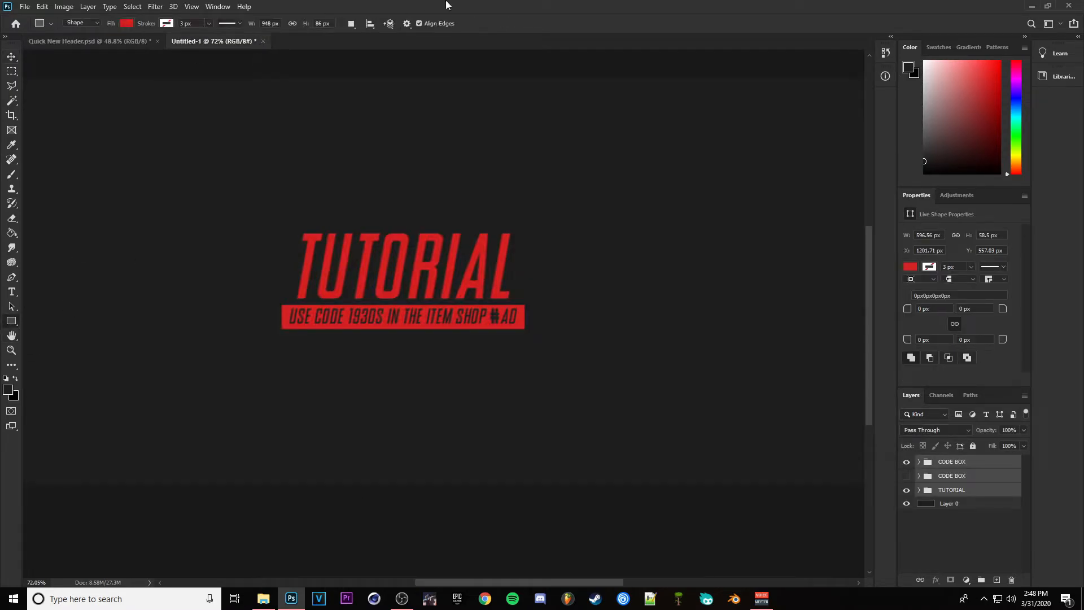
{"action": "left_click", "coordinate": [9, 391]}
{"action": "type", "text": "868686"}
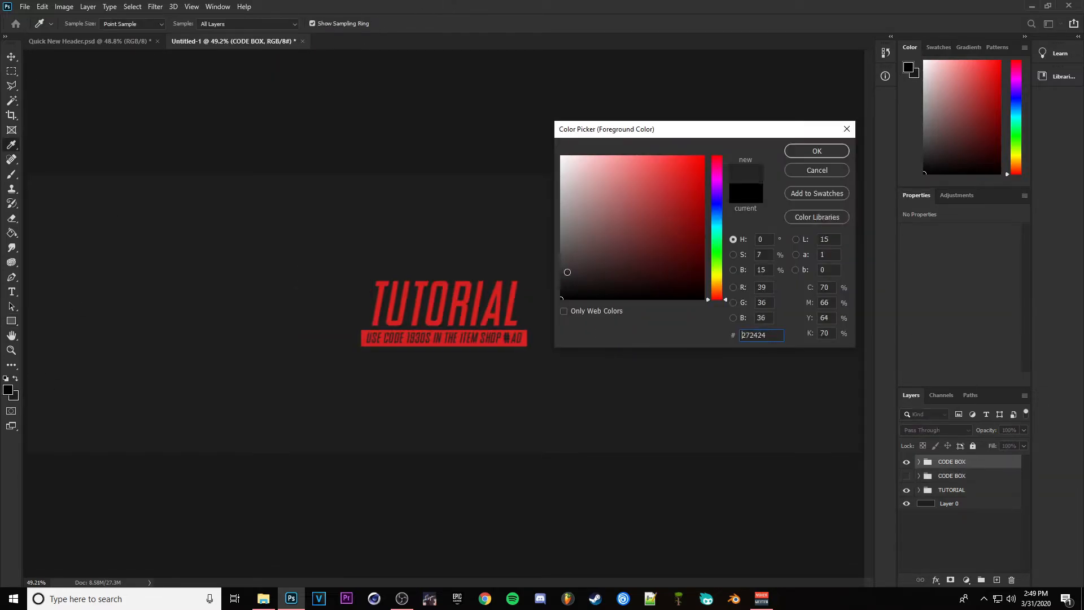
{"action": "left_click", "coordinate": [818, 151]}
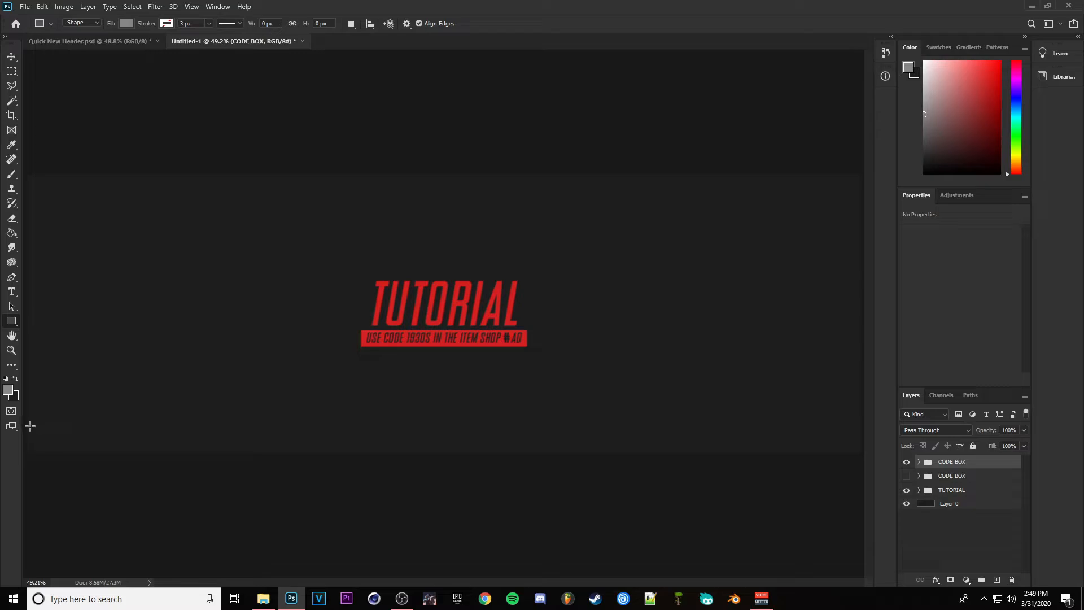
{"action": "left_click_drag", "start_coordinate": [28, 416], "coordinate": [860, 431]}
Convert the gray bar to a smart object and add 50% Gaussian monochromatic noise to it
{"action": "left_click", "coordinate": [160, 8]}
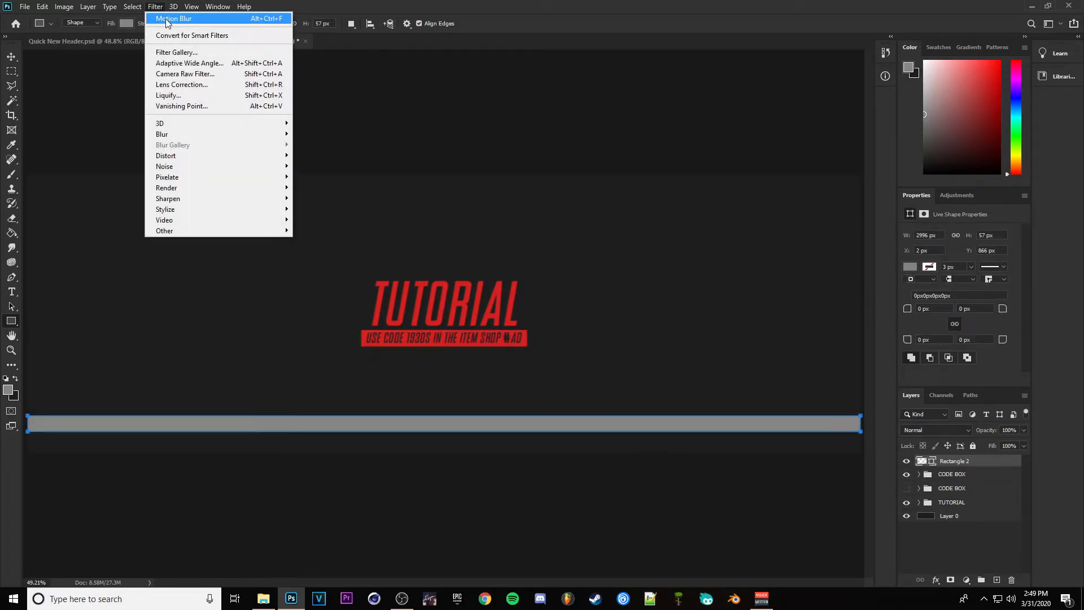
{"action": "mouse_move", "coordinate": [169, 179]}
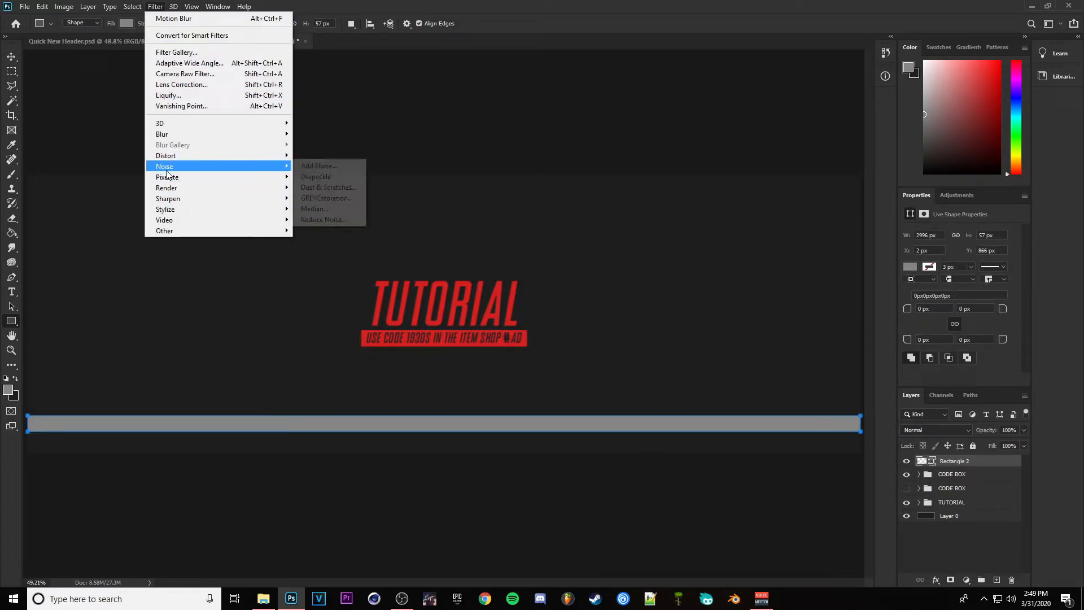
{"action": "left_click", "coordinate": [339, 165]}
{"action": "left_click", "coordinate": [517, 223]}
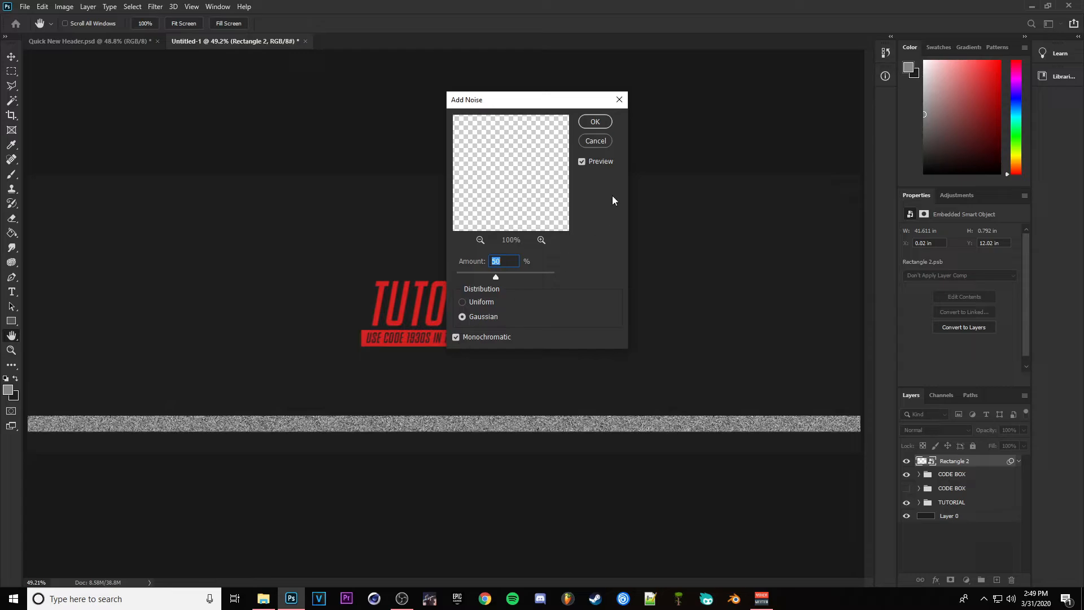
{"action": "left_click", "coordinate": [595, 123]}
{"action": "key", "text": "u"}
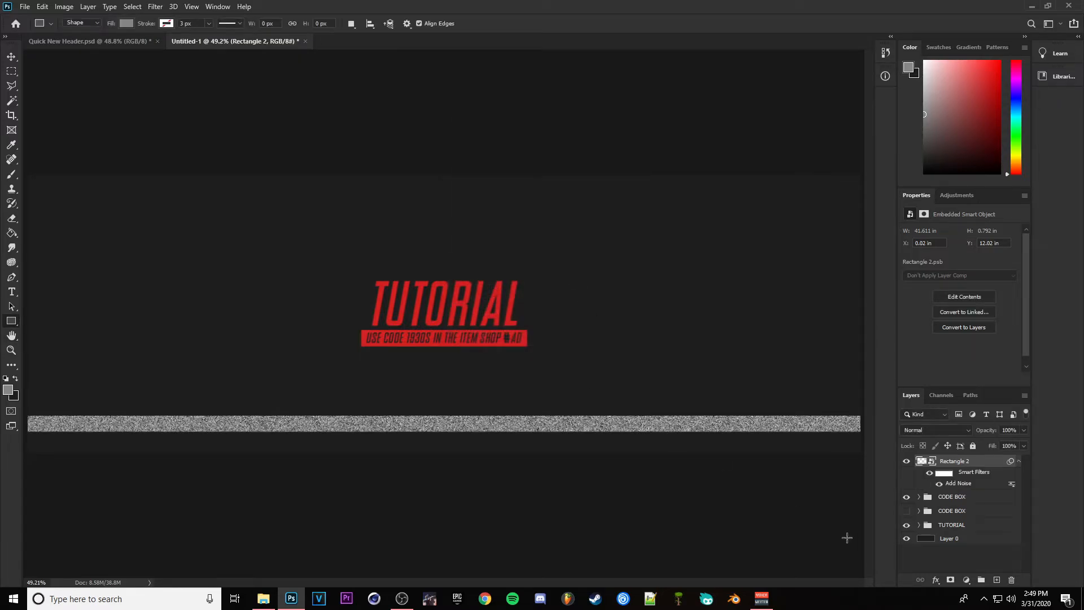
Set the noise bar's blend mode to Hard Light and its opacity to 50%
{"action": "left_click", "coordinate": [925, 431]}
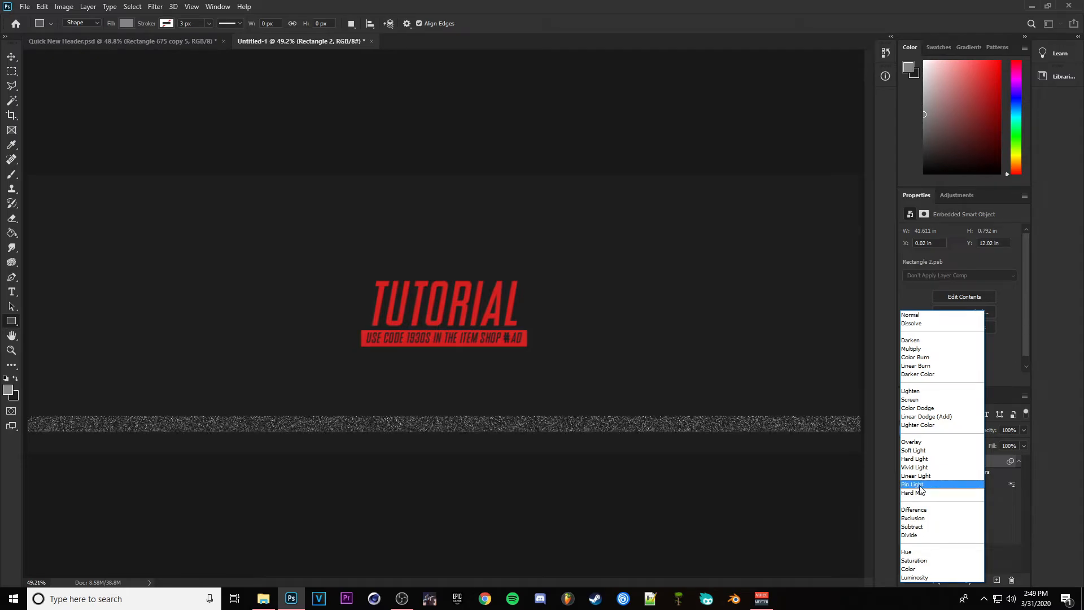
{"action": "left_click", "coordinate": [915, 459]}
{"action": "left_click", "coordinate": [1010, 429]}
{"action": "type", "text": "50"}
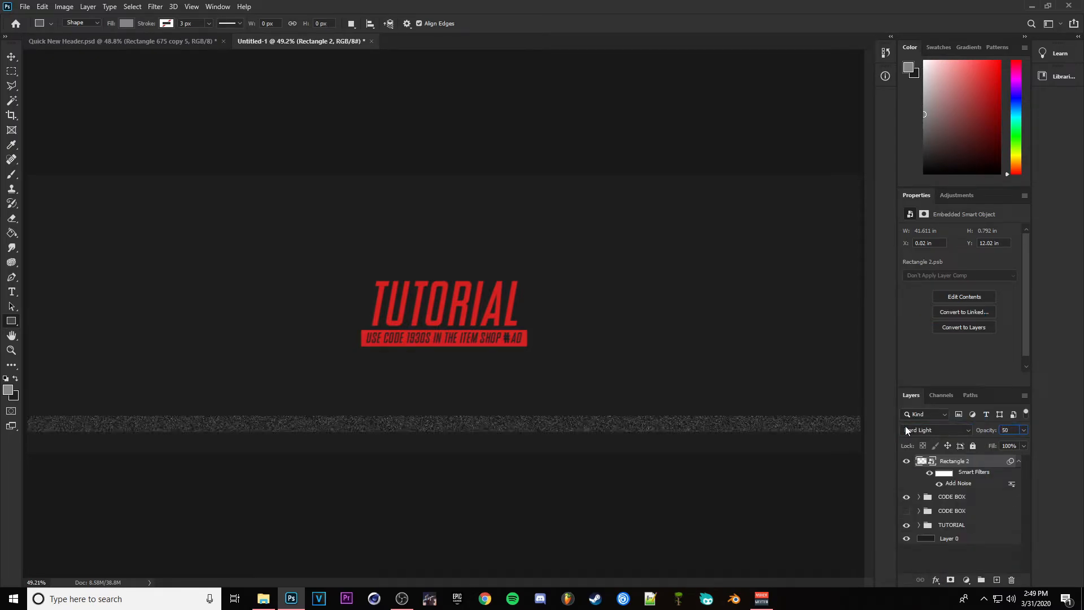
{"action": "key", "text": "Return"}
Duplicate the noise bar and move the copy up about 100 px
{"action": "key", "text": "ctrl+j"}
{"action": "key", "text": "ctrl+t"}
{"action": "key", "text": "shift+Up"}
{"action": "key", "text": "shift+Up"}
{"action": "key", "text": "shift+Up"}
{"action": "key", "text": "shift+Up"}
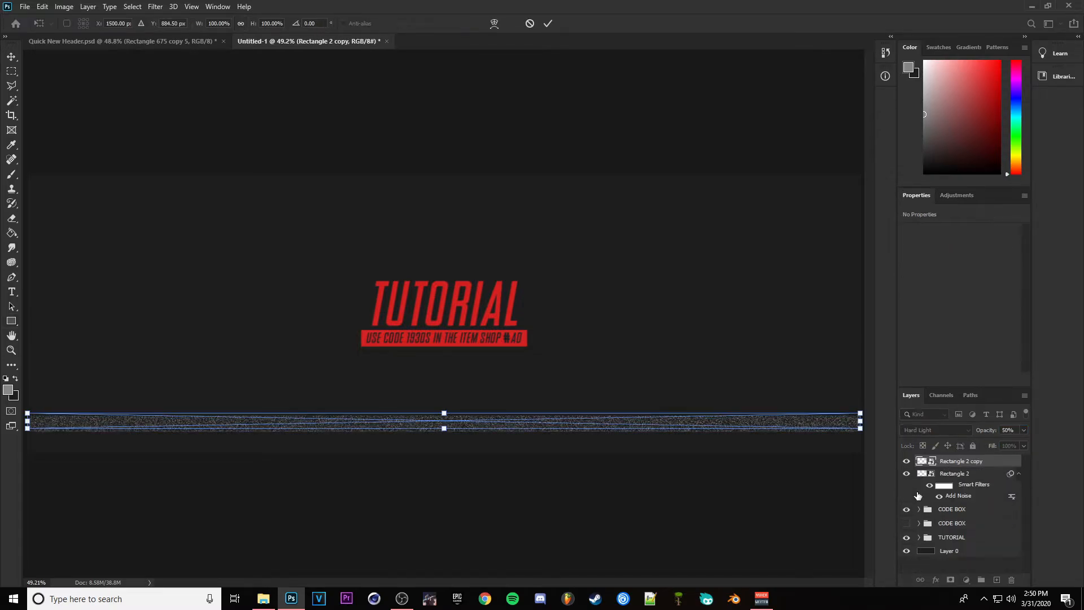
{"action": "key", "text": "shift+Up"}
{"action": "key", "text": "shift+Up"}
{"action": "key", "text": "shift+Up"}
{"action": "key", "text": "shift+Up"}
{"action": "key", "text": "shift+Up"}
{"action": "key", "text": "shift+Up"}
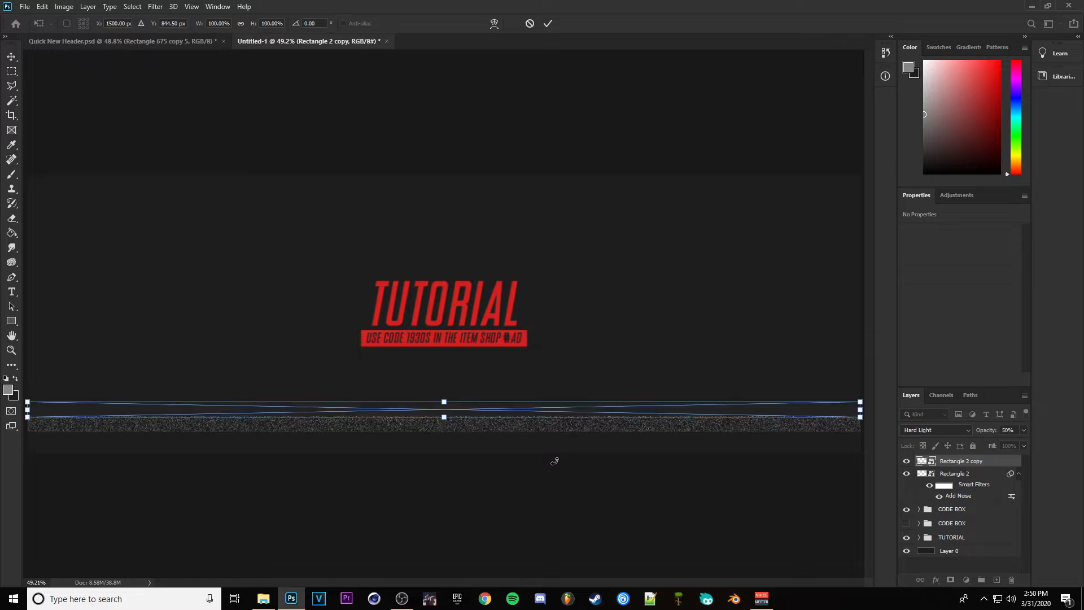
{"action": "key", "text": "Return"}
Place another copy of the noise bar just above the TUTORIAL text and reduce its height to about 54%
{"action": "key", "text": "ctrl+j"}
{"action": "key", "text": "ctrl+t"}
{"action": "left_click_drag", "start_coordinate": [471, 394], "coordinate": [473, 268]}
{"action": "key", "text": "Return"}
{"action": "key", "text": "ctrl+t"}
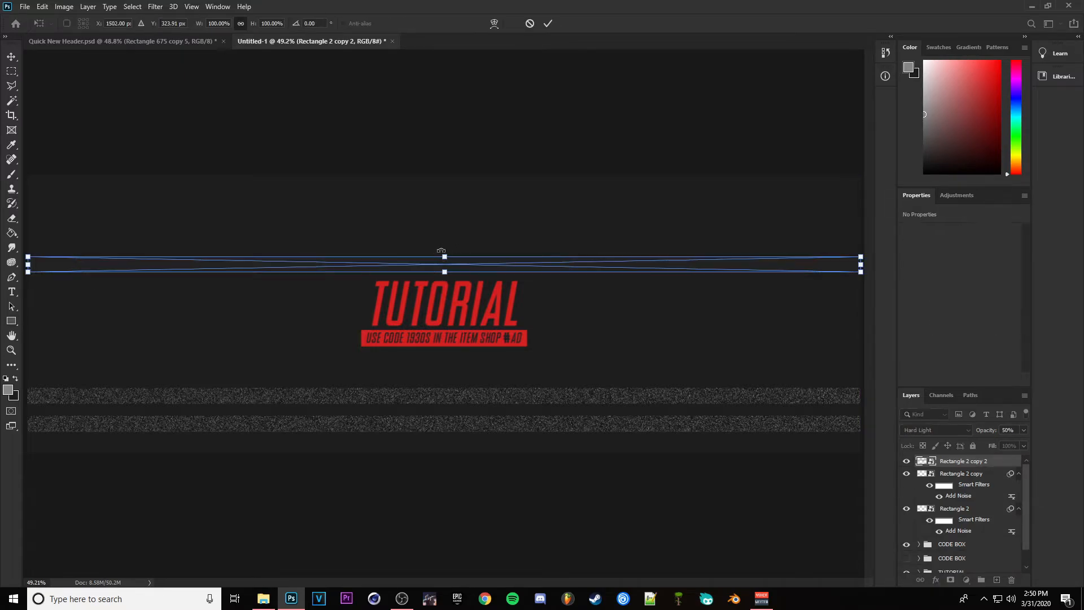
{"action": "left_click_drag", "start_coordinate": [445, 255], "coordinate": [446, 264]}
{"action": "key", "text": "Return"}
{"action": "key", "text": "u"}
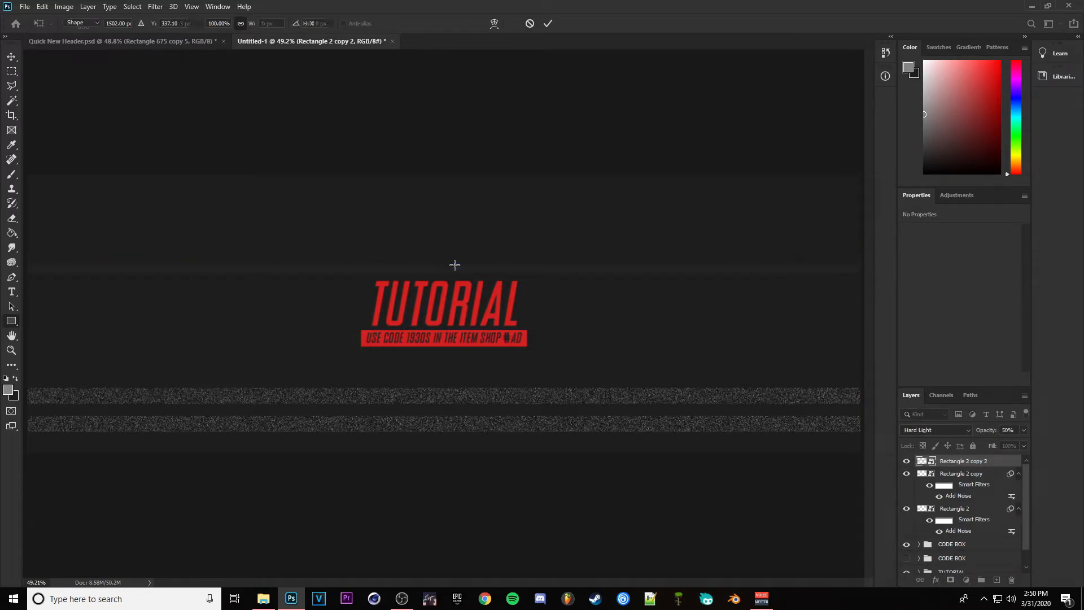
Duplicate the thin noise bar above the text and move the copy up about 120 px
{"action": "key", "text": "ctrl+j"}
{"action": "key", "text": "ctrl+t"}
{"action": "key", "text": "shift+Up"}
{"action": "key", "text": "shift+Up"}
{"action": "key", "text": "shift+Up"}
{"action": "key", "text": "shift+Up"}
{"action": "key", "text": "shift+Up"}
{"action": "key", "text": "shift+Up"}
{"action": "key", "text": "shift+Up"}
{"action": "key", "text": "shift+Up"}
{"action": "key", "text": "shift+Up"}
{"action": "key", "text": "shift+Up"}
{"action": "key", "text": "shift+Up"}
{"action": "key", "text": "shift+Up"}
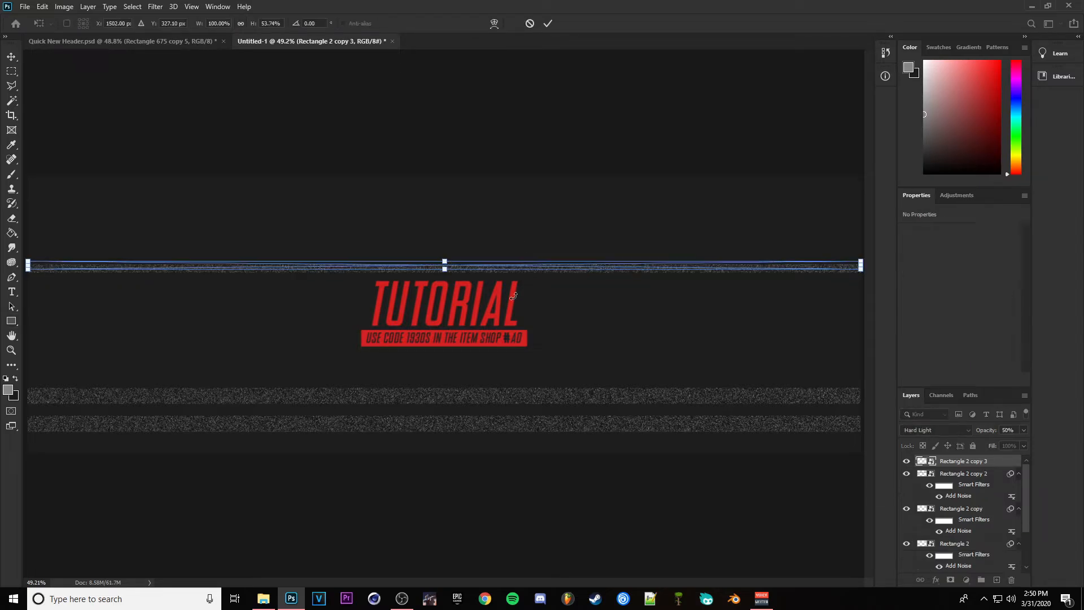
{"action": "key", "text": "Return"}
Group all the noise bars and name the group STATIC
{"action": "key", "text": "ctrl+g"}
{"action": "double_click", "coordinate": [949, 462]}
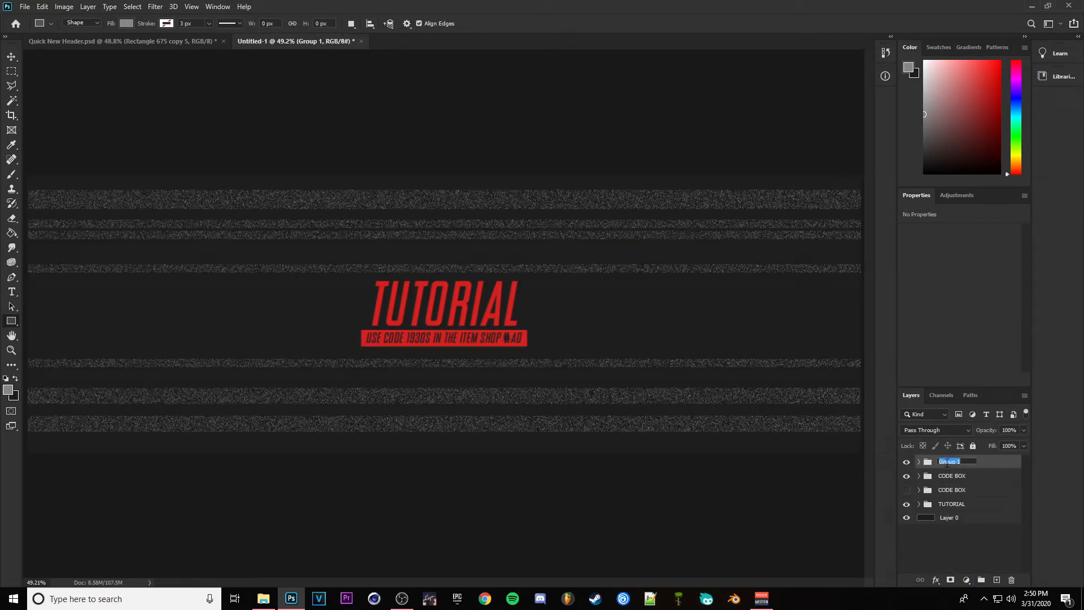
{"action": "type", "text": "STATIC"}
{"action": "key", "text": "Return"}
Apply a Wave filter to the topmost noise bar in the STATIC group with wavelength 1 to 999 and amplitude 1 to 10
{"action": "left_click", "coordinate": [918, 462]}
{"action": "left_click", "coordinate": [972, 478]}
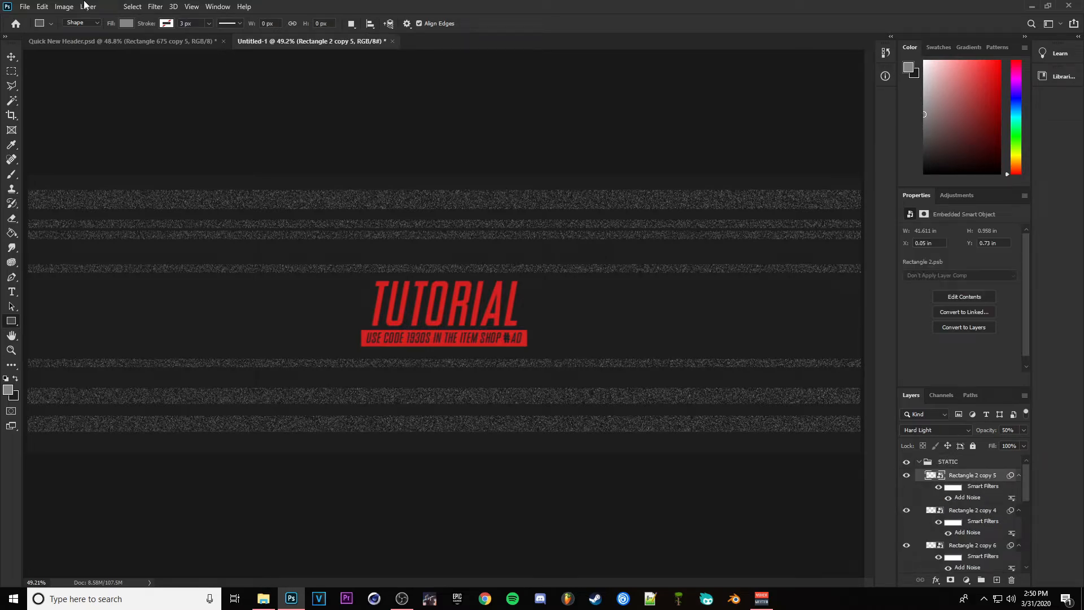
{"action": "left_click", "coordinate": [155, 6]}
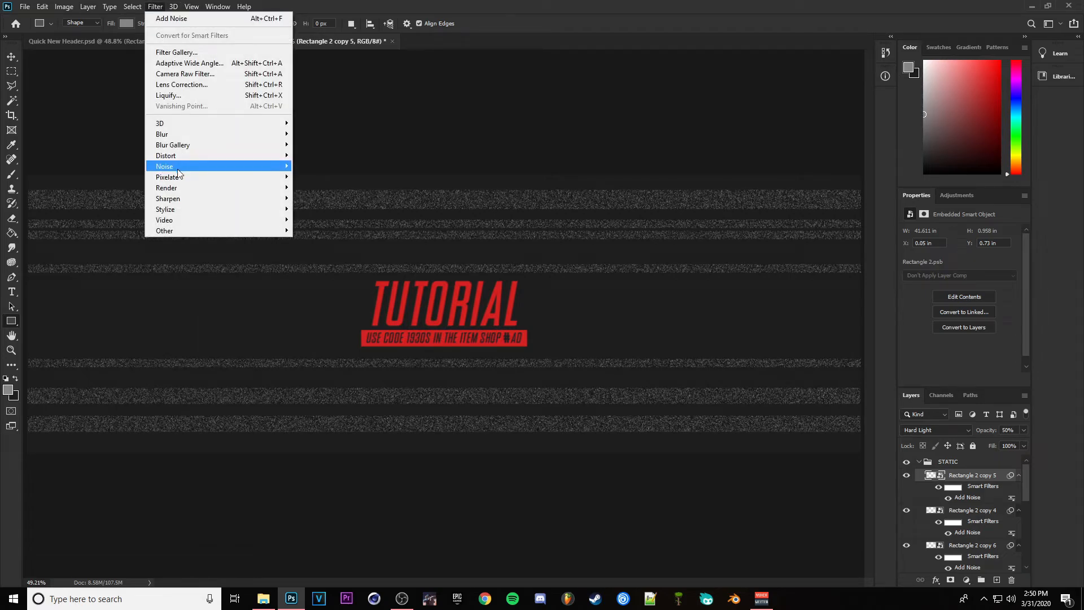
{"action": "mouse_move", "coordinate": [169, 156]}
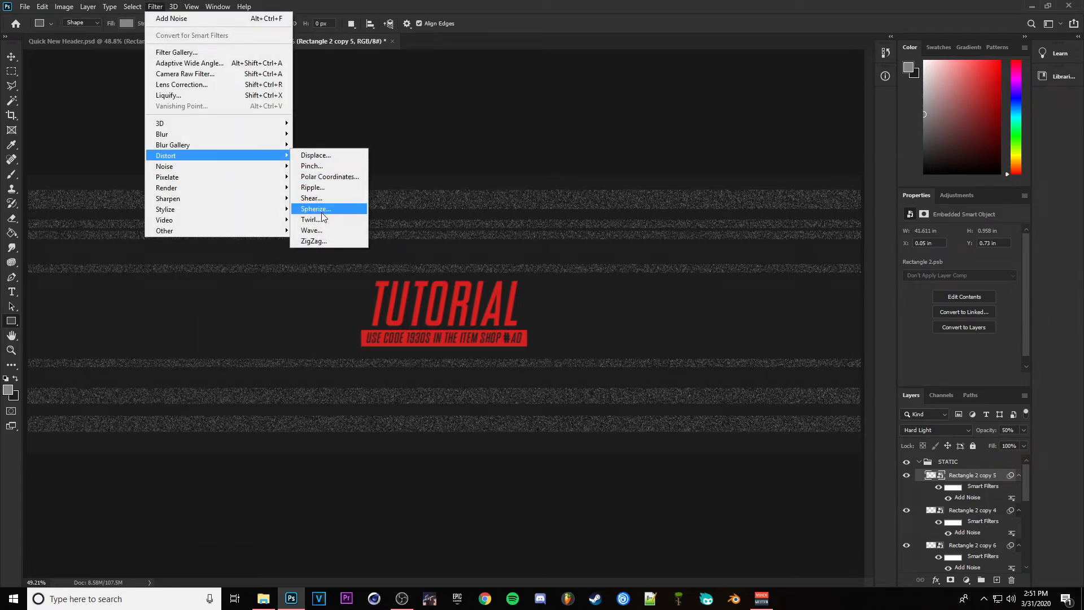
{"action": "left_click", "coordinate": [319, 236]}
{"action": "left_click_drag", "start_coordinate": [613, 124], "coordinate": [734, 107]}
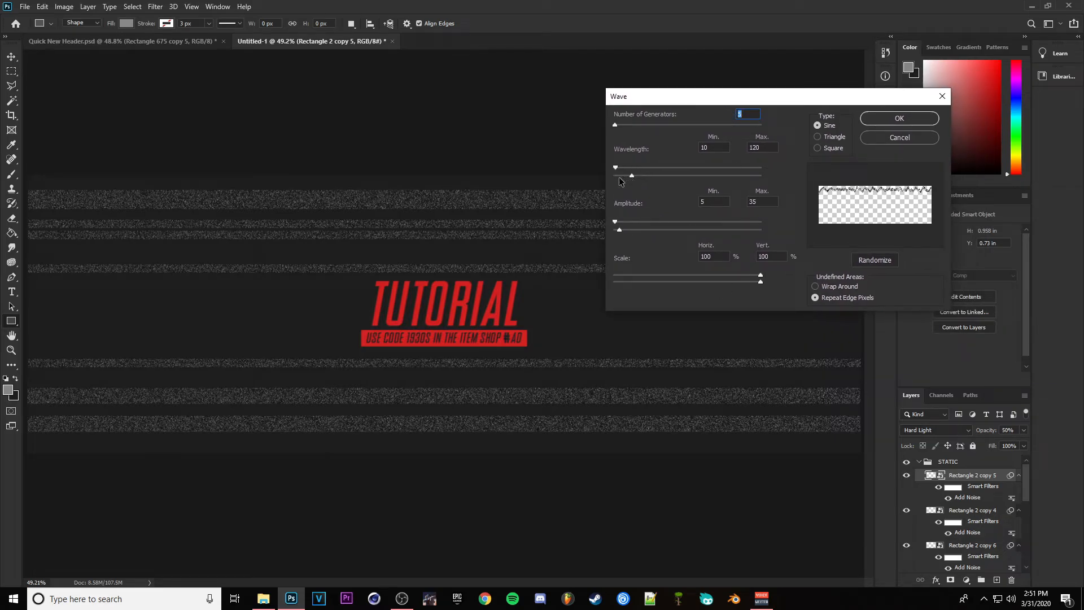
{"action": "left_click_drag", "start_coordinate": [632, 175], "coordinate": [760, 183]}
{"action": "left_click_drag", "start_coordinate": [615, 167], "coordinate": [572, 154]}
{"action": "left_click_drag", "start_coordinate": [615, 124], "coordinate": [544, 125]}
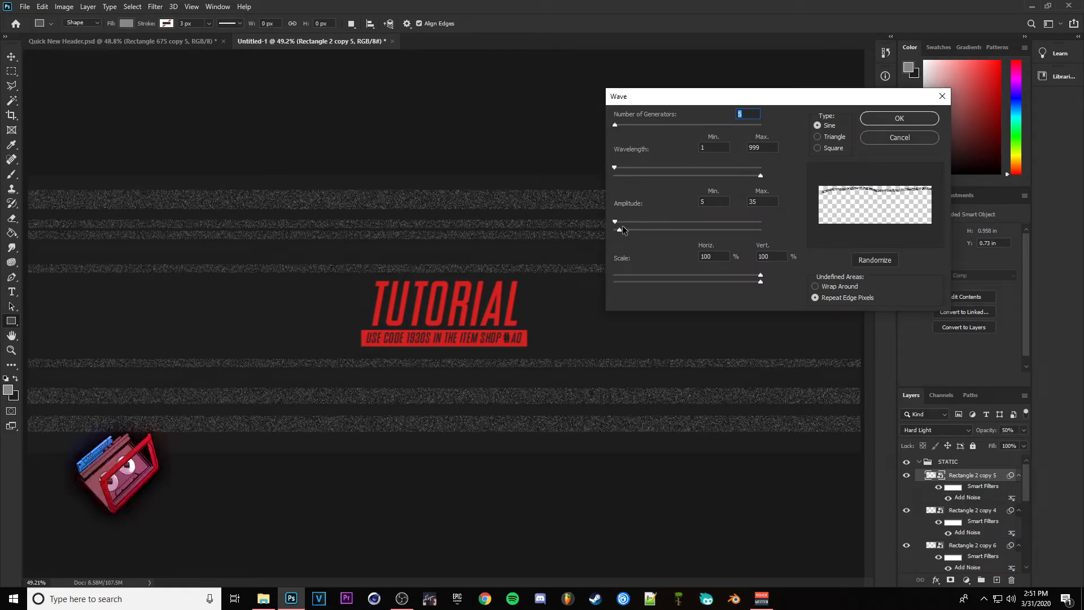
{"action": "left_click_drag", "start_coordinate": [616, 220], "coordinate": [577, 218]}
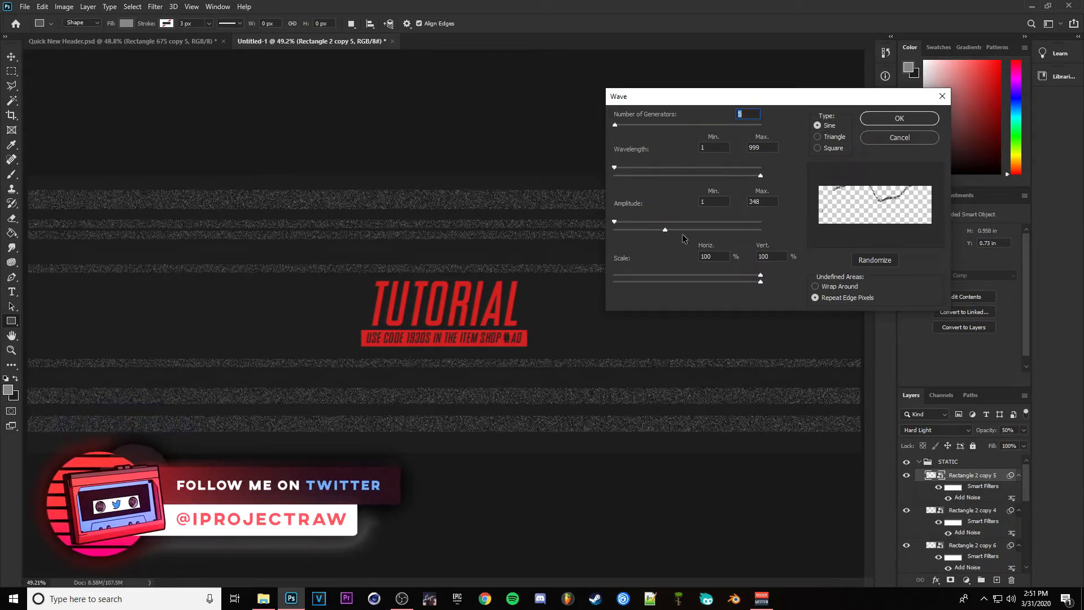
{"action": "left_click_drag", "start_coordinate": [666, 229], "coordinate": [616, 224]}
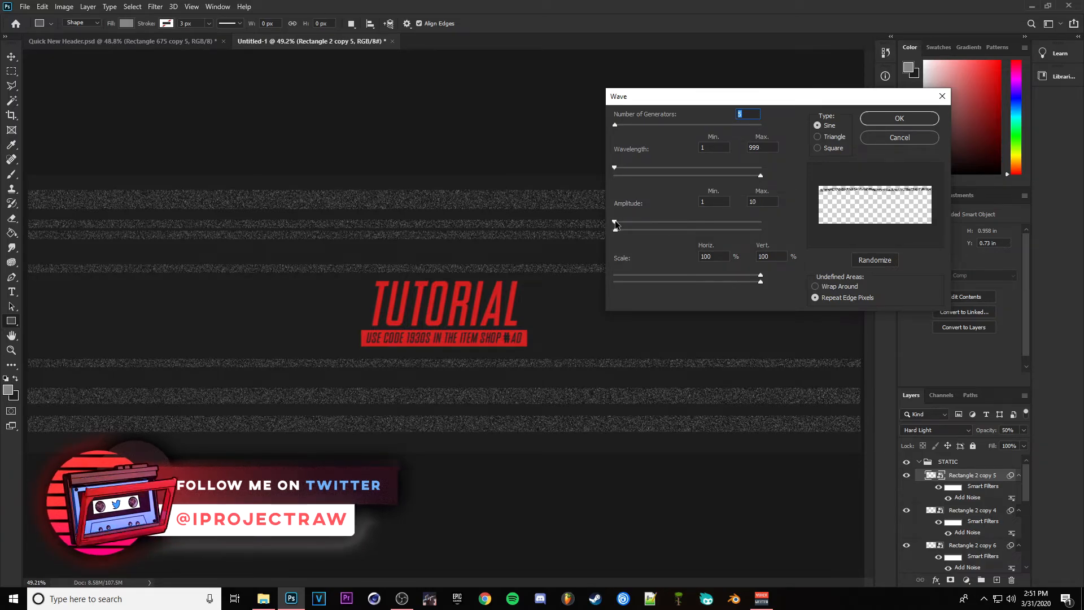
{"action": "left_click", "coordinate": [888, 119]}
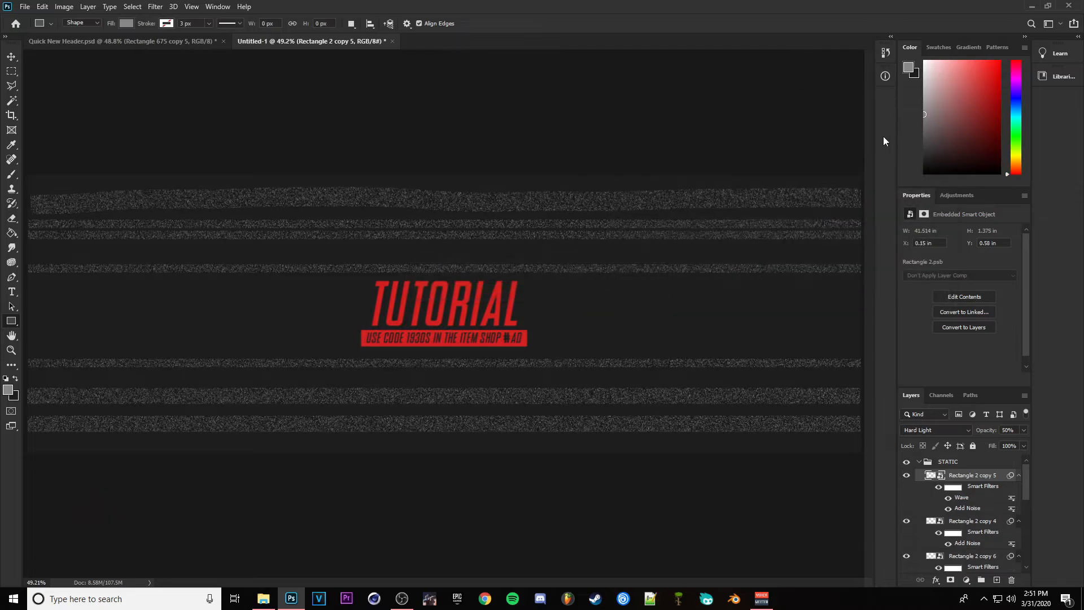
Undo the Wave filter and reapply it to the topmost noise bar with a maximum amplitude of 5
{"action": "key", "text": "ctrl+z"}
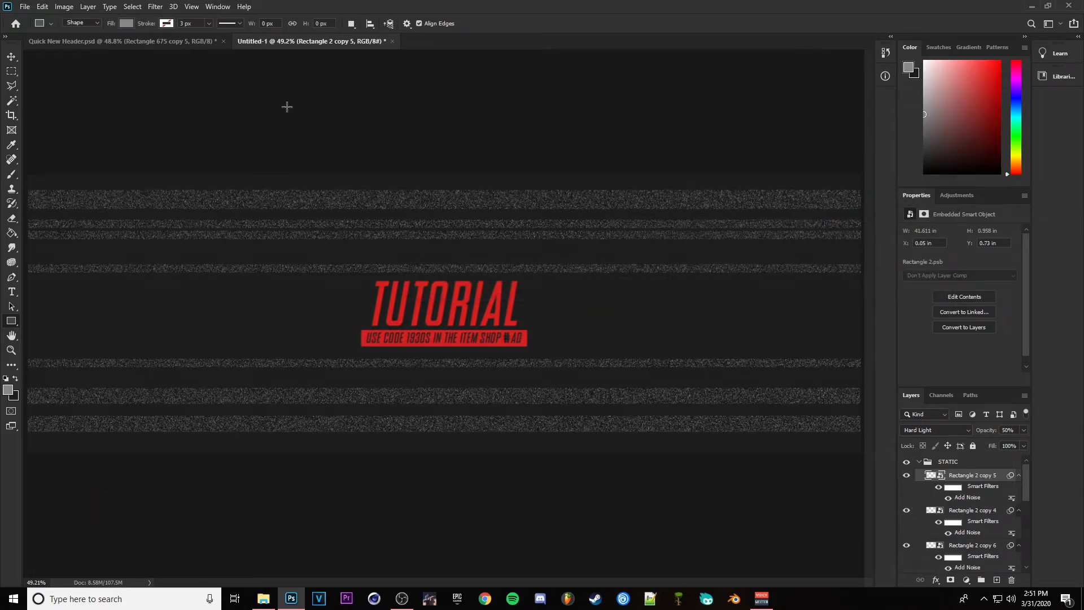
{"action": "left_click", "coordinate": [155, 6]}
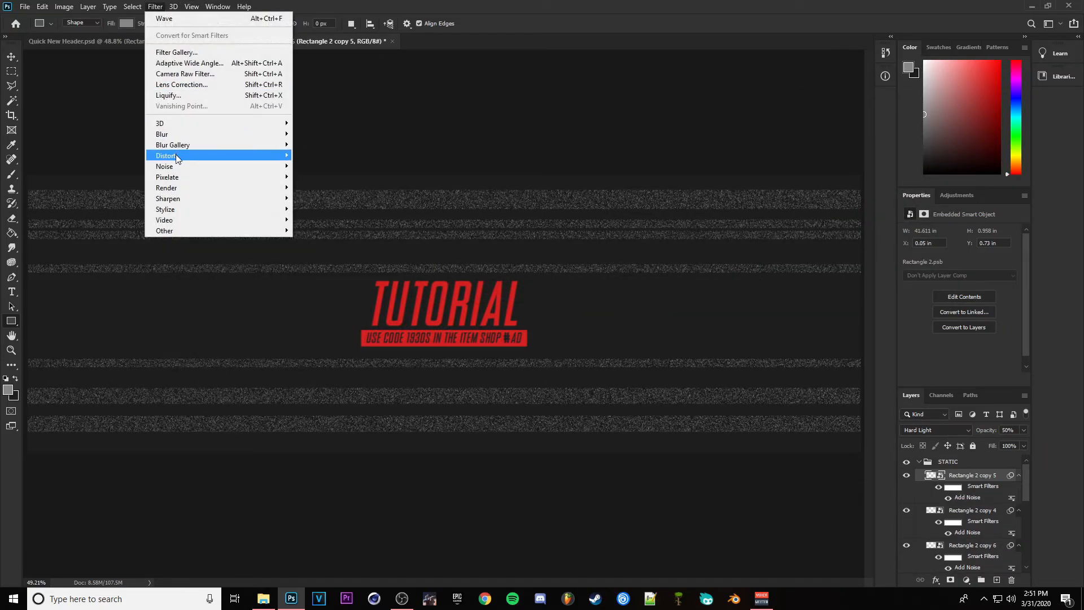
{"action": "mouse_move", "coordinate": [175, 155]}
{"action": "left_click", "coordinate": [324, 230]}
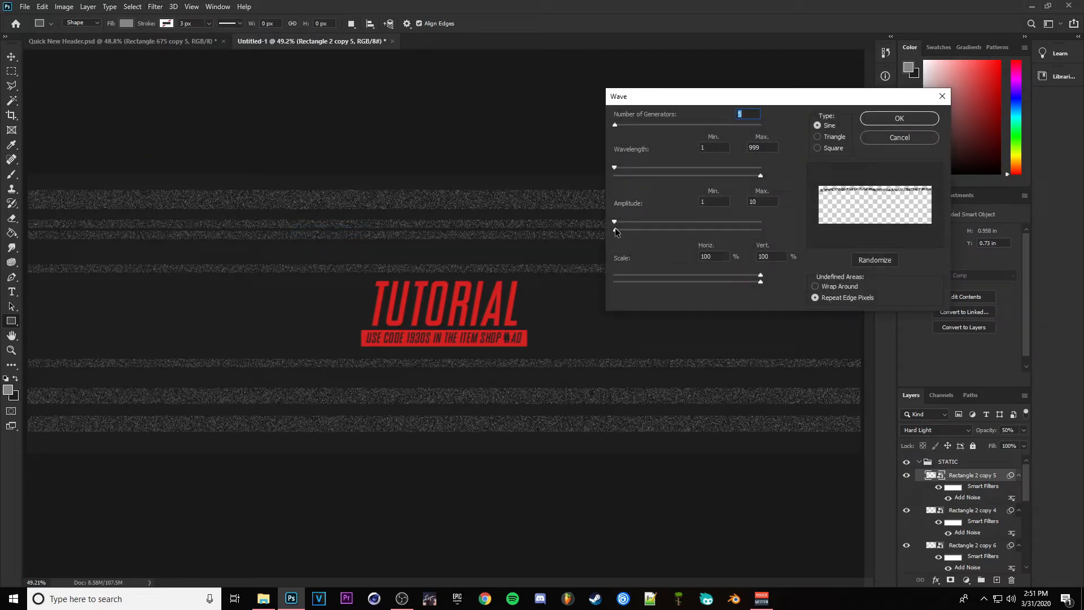
{"action": "double_click", "coordinate": [753, 203]}
{"action": "type", "text": "5"}
{"action": "left_click", "coordinate": [899, 120]}
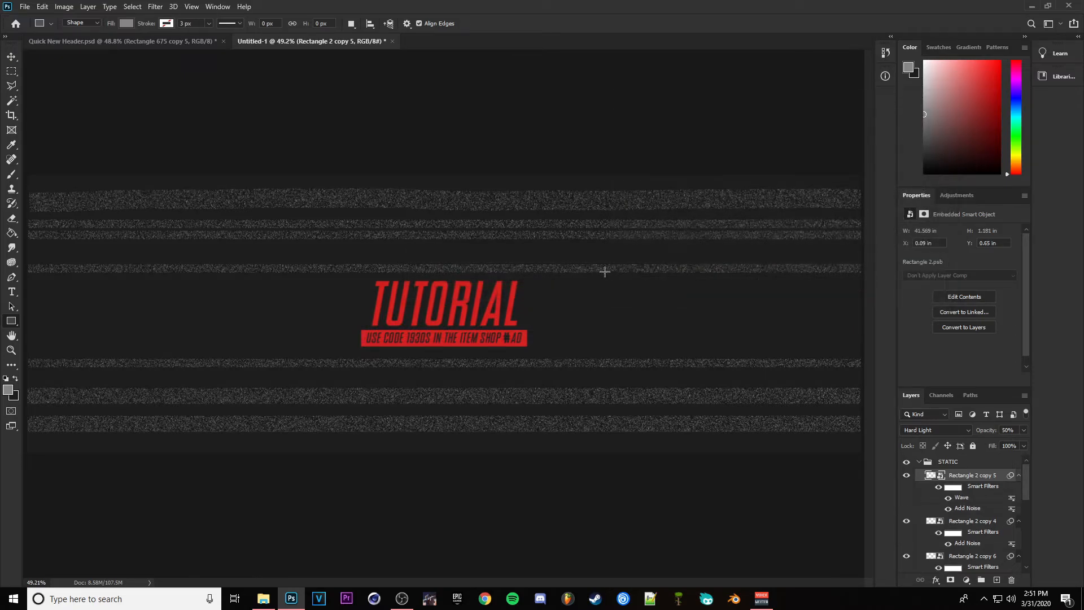
Apply the Wave filter with the same settings to the thin noise bar directly beneath the topmost bar
{"action": "left_click", "coordinate": [966, 523]}
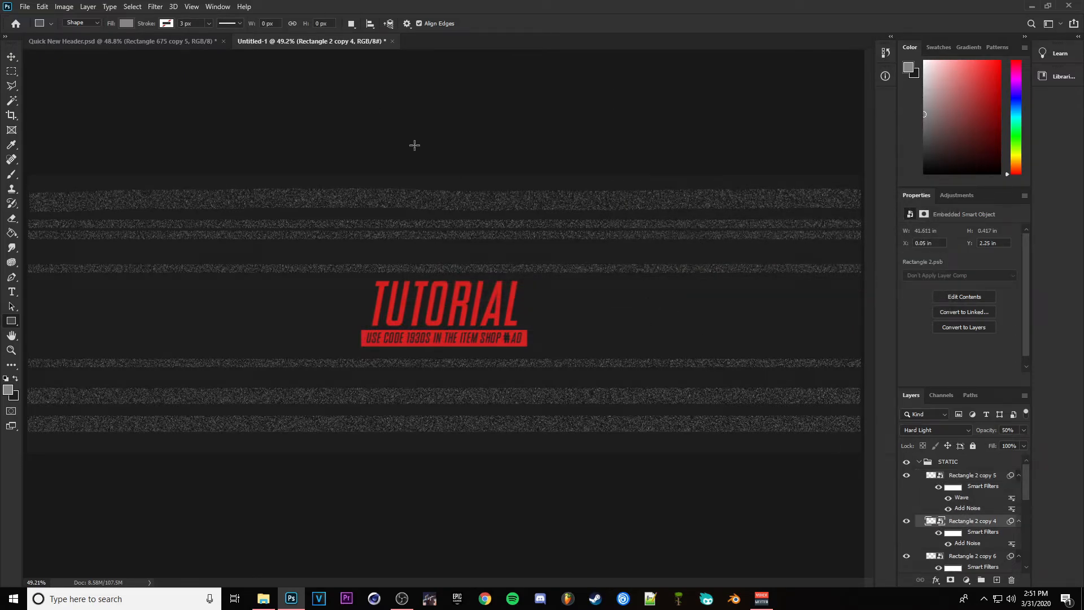
{"action": "left_click", "coordinate": [156, 6]}
{"action": "left_click", "coordinate": [165, 17]}
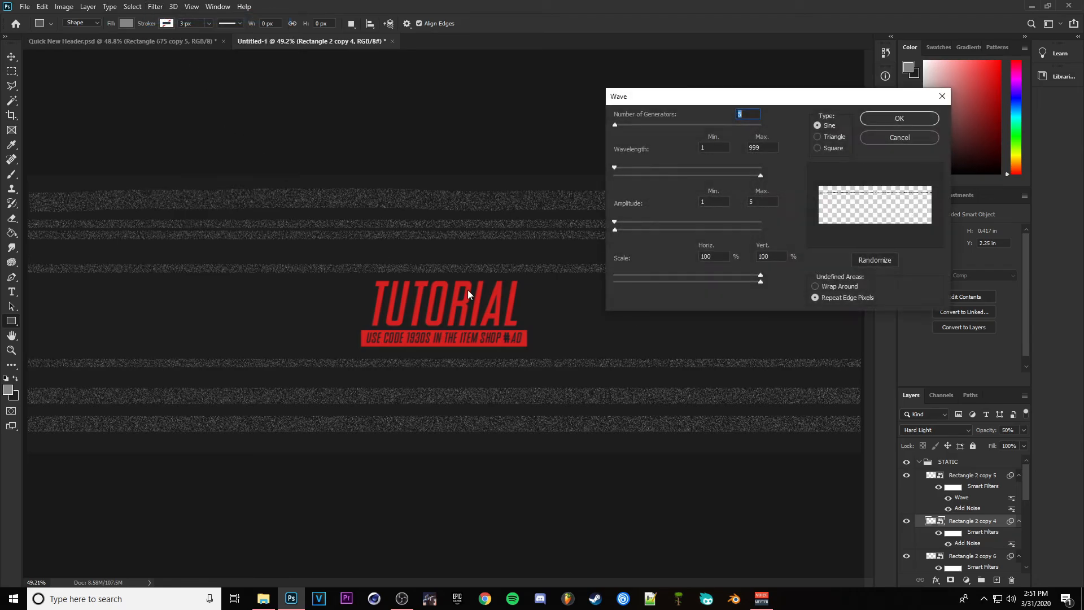
{"action": "left_click", "coordinate": [881, 118]}
Apply the Wave filter with the same settings to the thin noise bar just below the creator-code bar
{"action": "scroll", "coordinate": [973, 541], "scroll_direction": "down", "scroll_amount": 1}
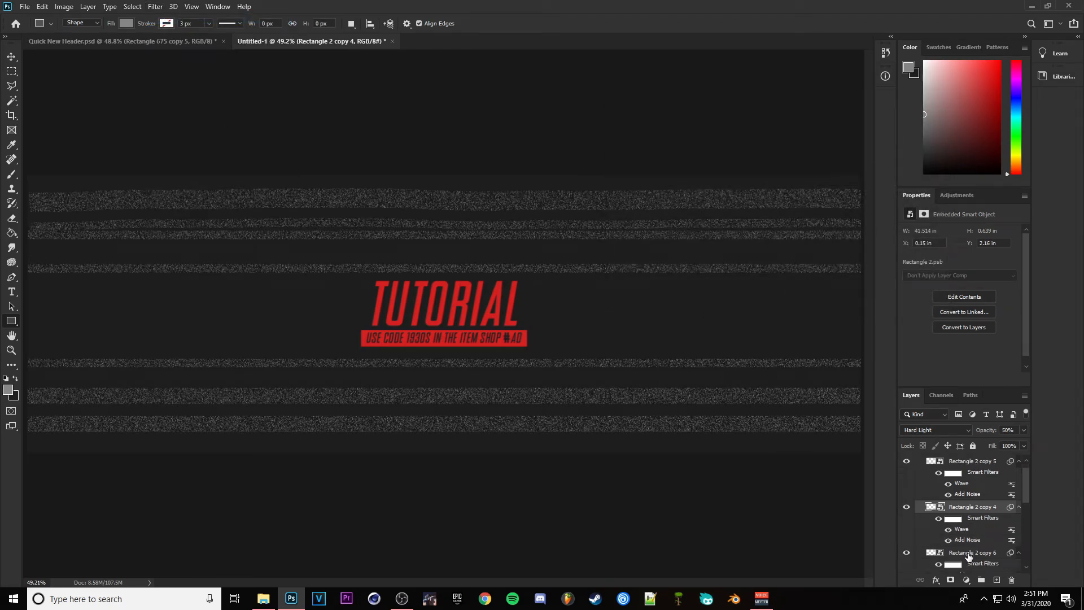
{"action": "left_click", "coordinate": [971, 543]}
{"action": "left_click", "coordinate": [156, 6]}
{"action": "left_click", "coordinate": [165, 18]}
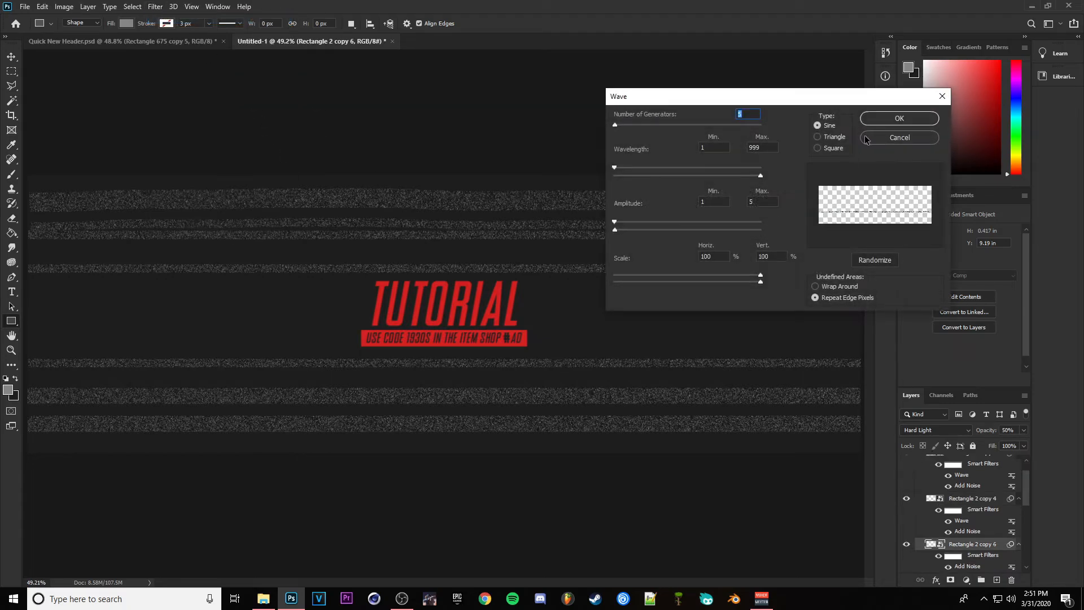
{"action": "left_click", "coordinate": [881, 120]}
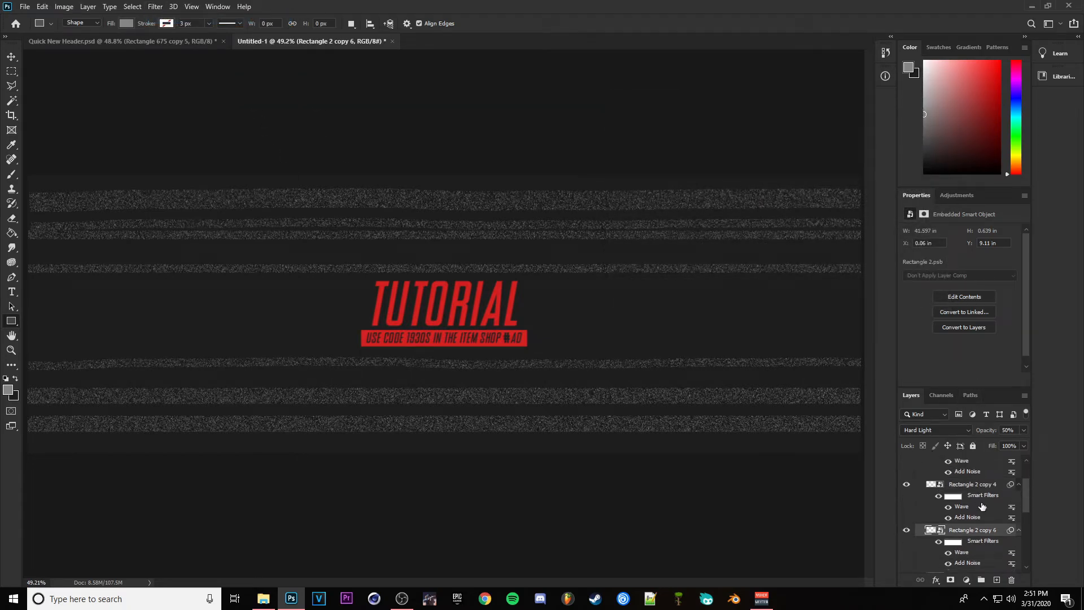
{"action": "scroll", "coordinate": [972, 551], "scroll_direction": "down", "scroll_amount": 1}
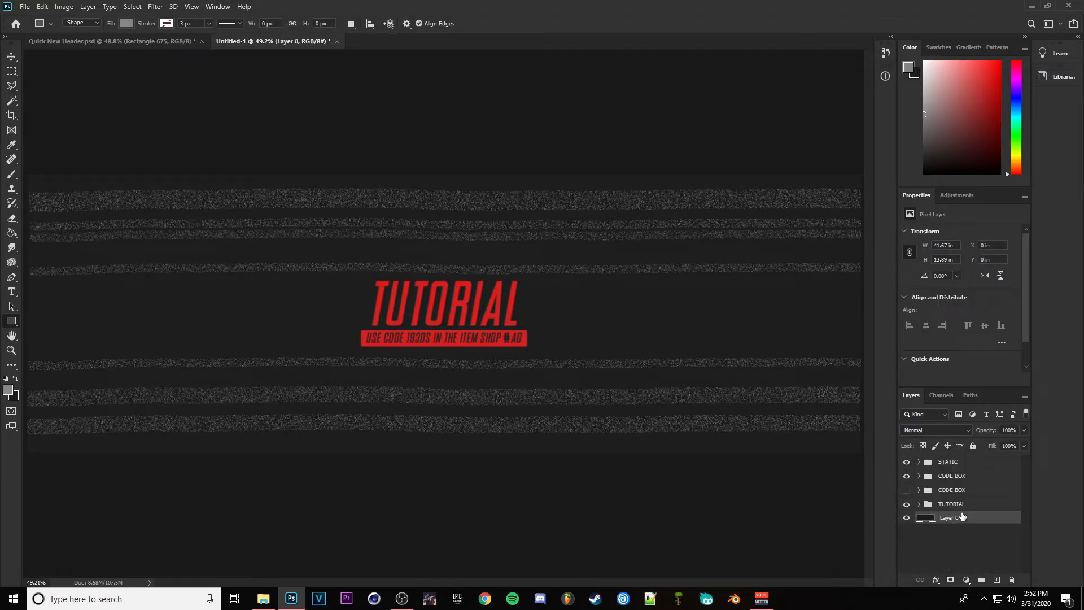
Convert the background Layer 0 to a smart object and add 3% monochromatic Gaussian noise to it
{"action": "left_click", "coordinate": [907, 518]}
{"action": "left_click", "coordinate": [907, 518]}
{"action": "right_click", "coordinate": [942, 519]}
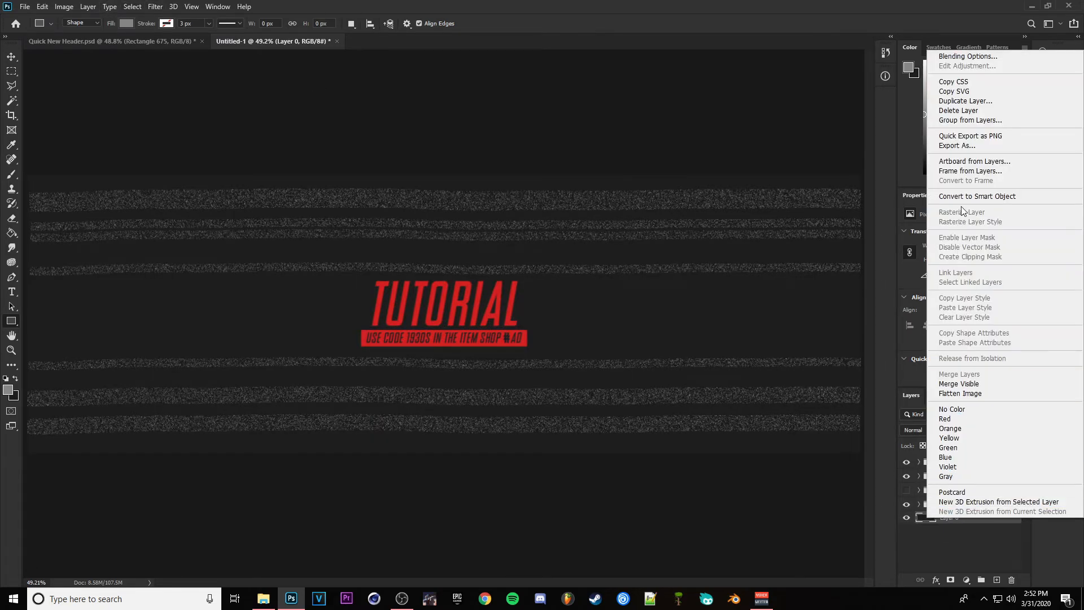
{"action": "left_click", "coordinate": [939, 197]}
{"action": "left_click", "coordinate": [154, 6]}
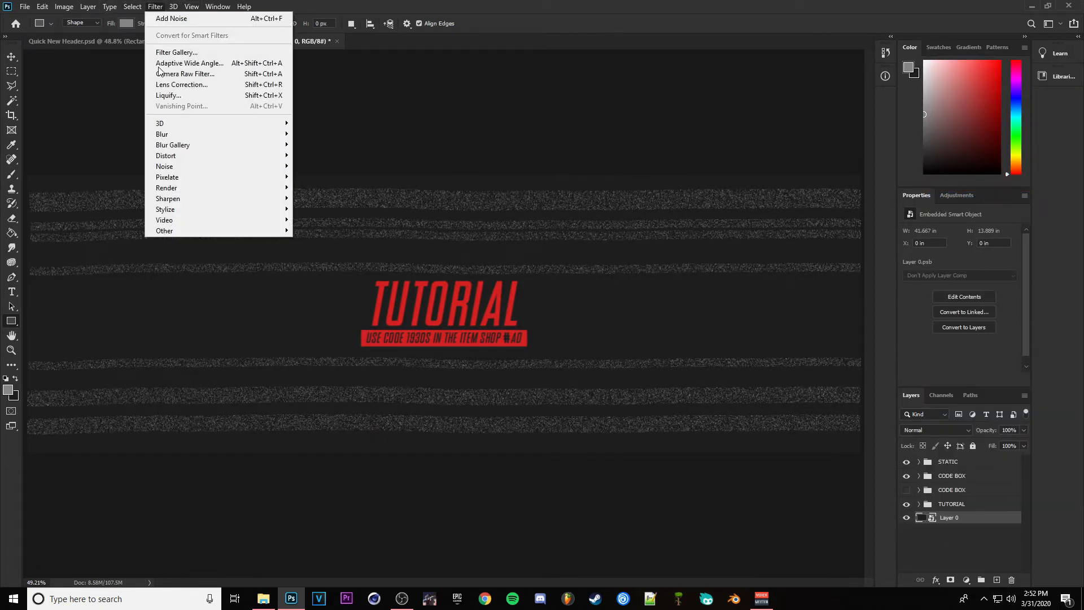
{"action": "mouse_move", "coordinate": [179, 166]}
{"action": "left_click", "coordinate": [319, 166]}
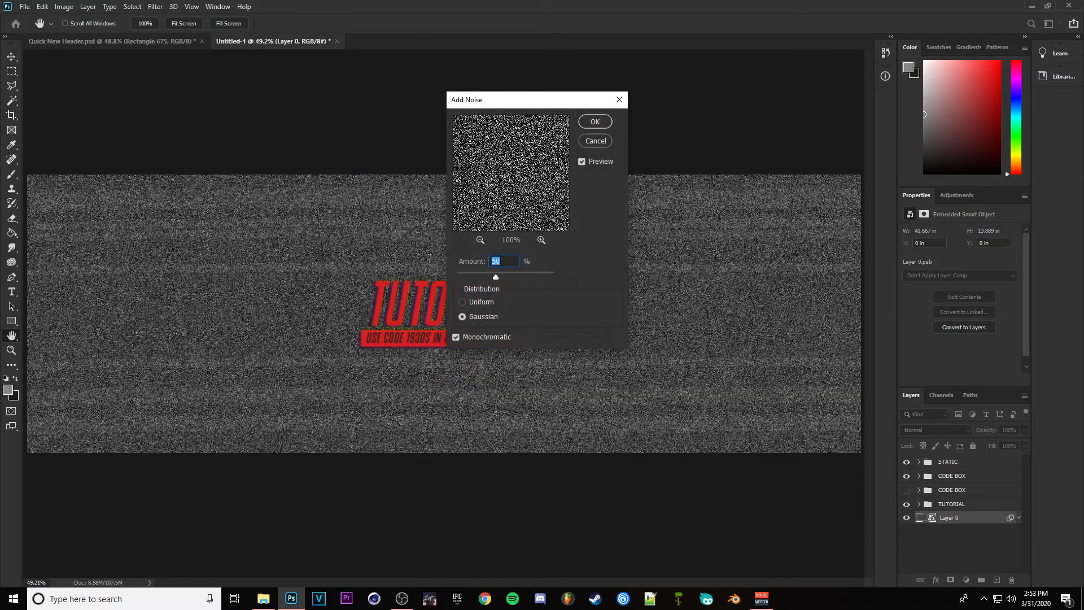
{"action": "type", "text": "3"}
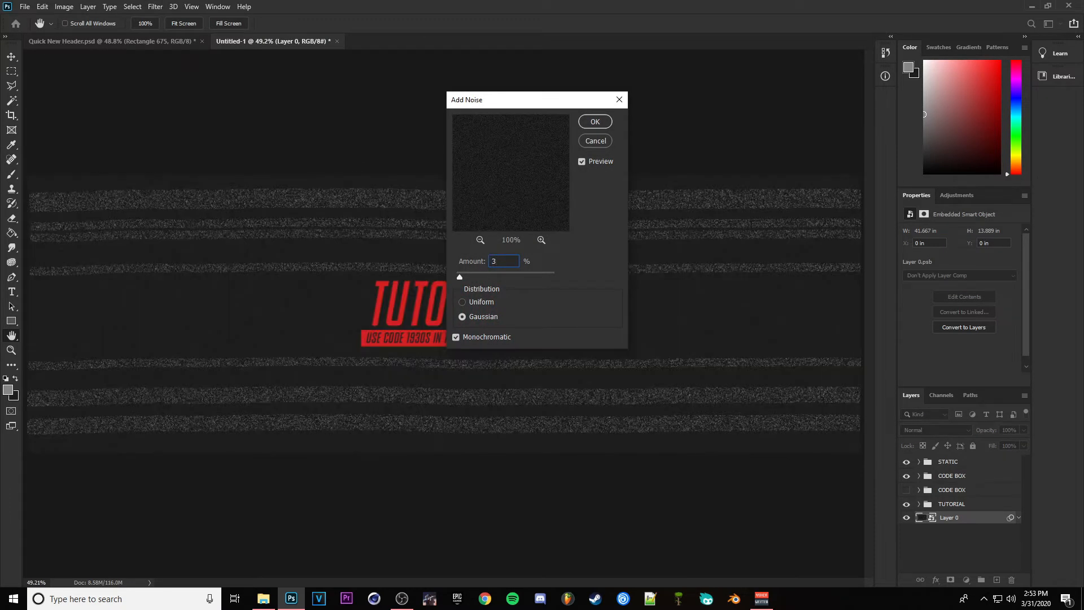
{"action": "key", "text": "Return"}
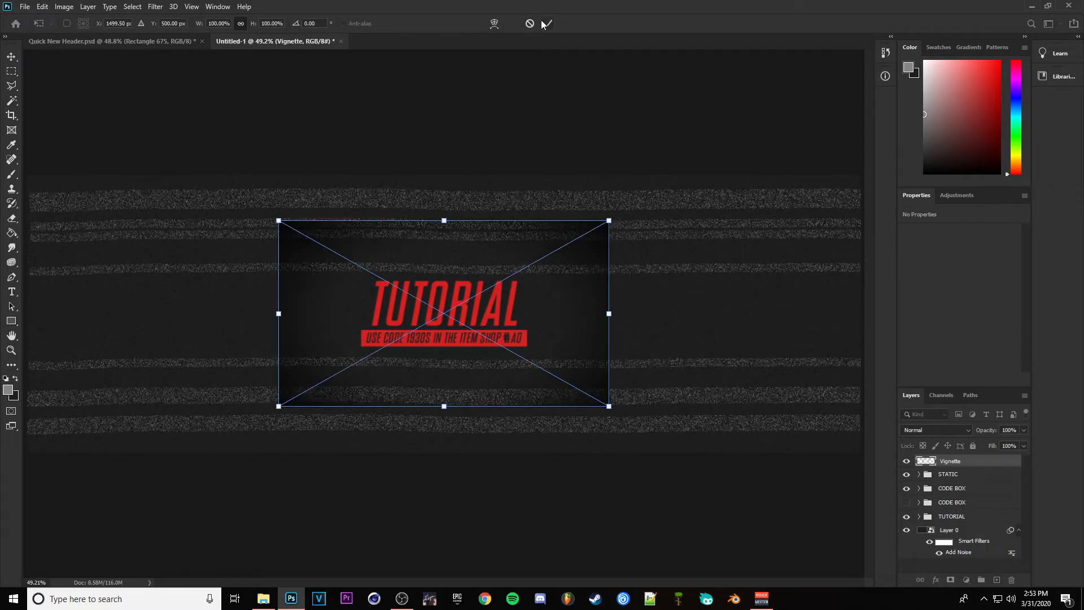
Place the Vignette image and stretch it horizontally and vertically to cover the whole canvas
{"action": "left_click", "coordinate": [547, 24]}
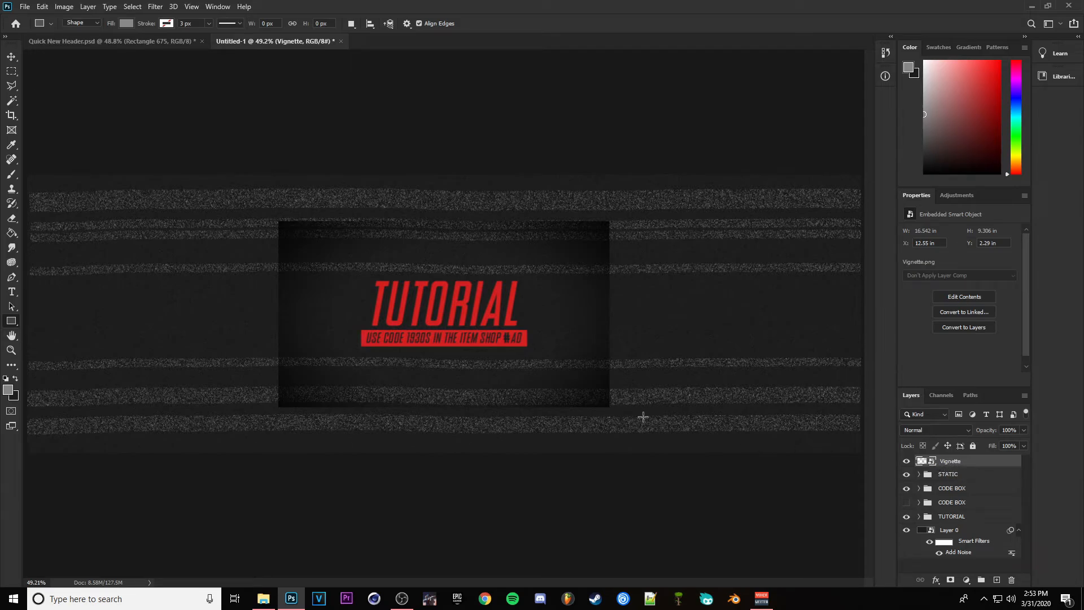
{"action": "key", "text": "ctrl+t"}
{"action": "scroll", "coordinate": [444, 316], "scroll_direction": "down", "scroll_amount": 1}
{"action": "left_click_drag", "start_coordinate": [305, 313], "coordinate": [102, 314]}
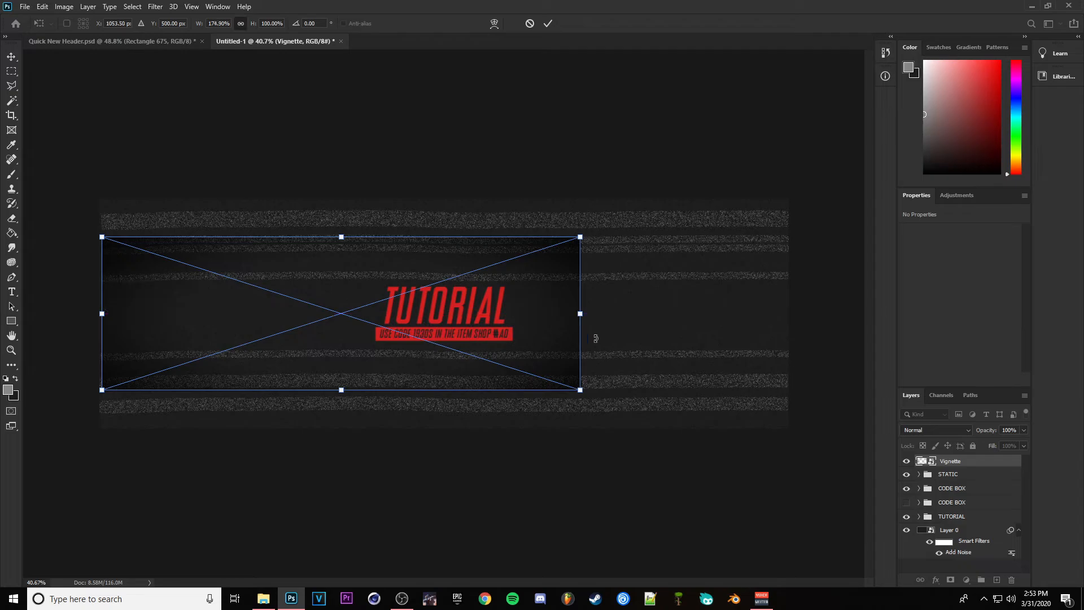
{"action": "left_click_drag", "start_coordinate": [580, 313], "coordinate": [788, 314]}
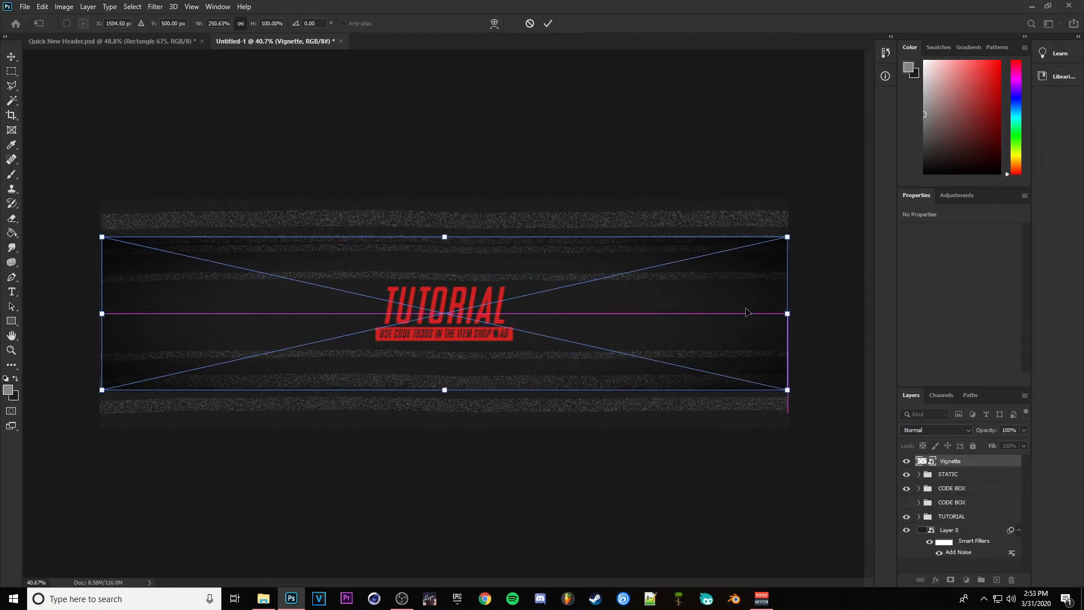
{"action": "left_click_drag", "start_coordinate": [445, 240], "coordinate": [444, 199]}
{"action": "left_click_drag", "start_coordinate": [445, 389], "coordinate": [445, 428]}
{"action": "key", "text": "u"}
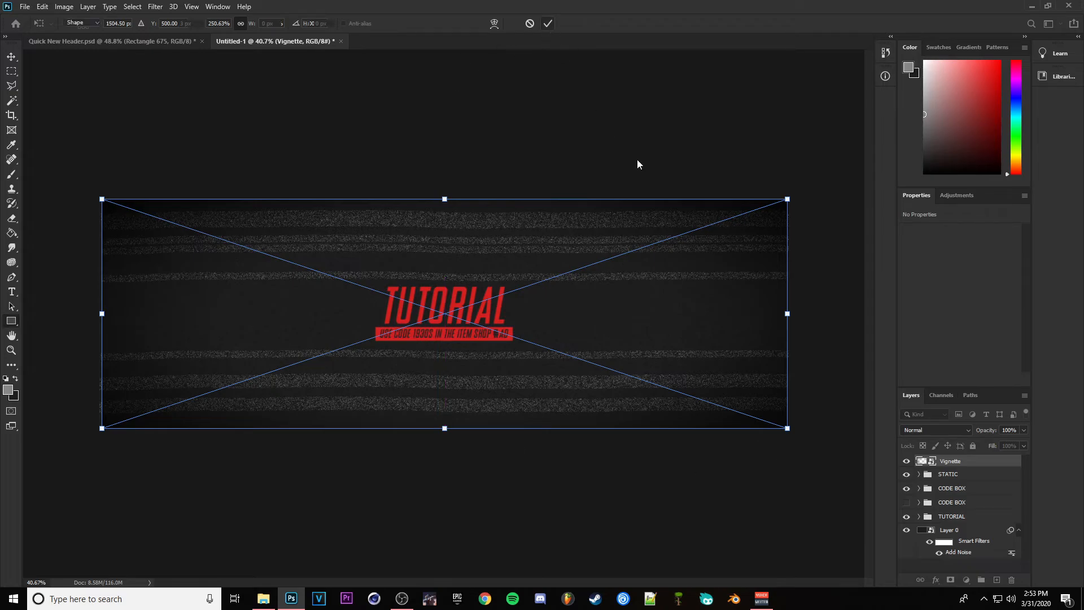
Enlarge the vignette slightly past the canvas edges, to about 257% width and 153% height, and center it
{"action": "key", "text": "ctrl+t"}
{"action": "left_click_drag", "start_coordinate": [447, 197], "coordinate": [444, 194]}
{"action": "left_click_drag", "start_coordinate": [461, 247], "coordinate": [459, 250]}
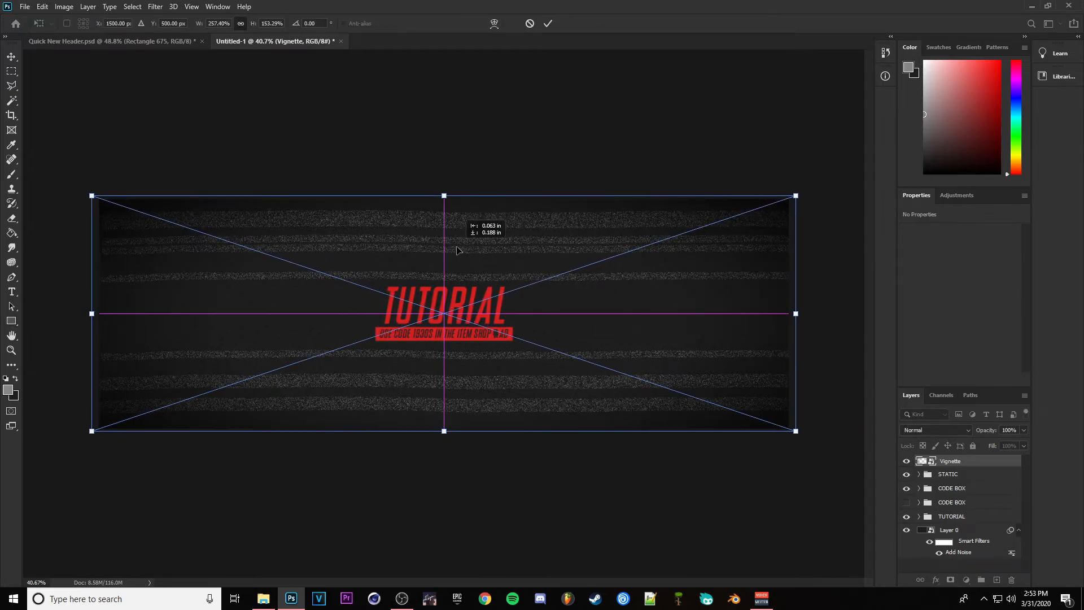
{"action": "key", "text": "Return"}
Duplicate the vignette layer and set the copy's opacity to 50%
{"action": "key", "text": "ctrl+j"}
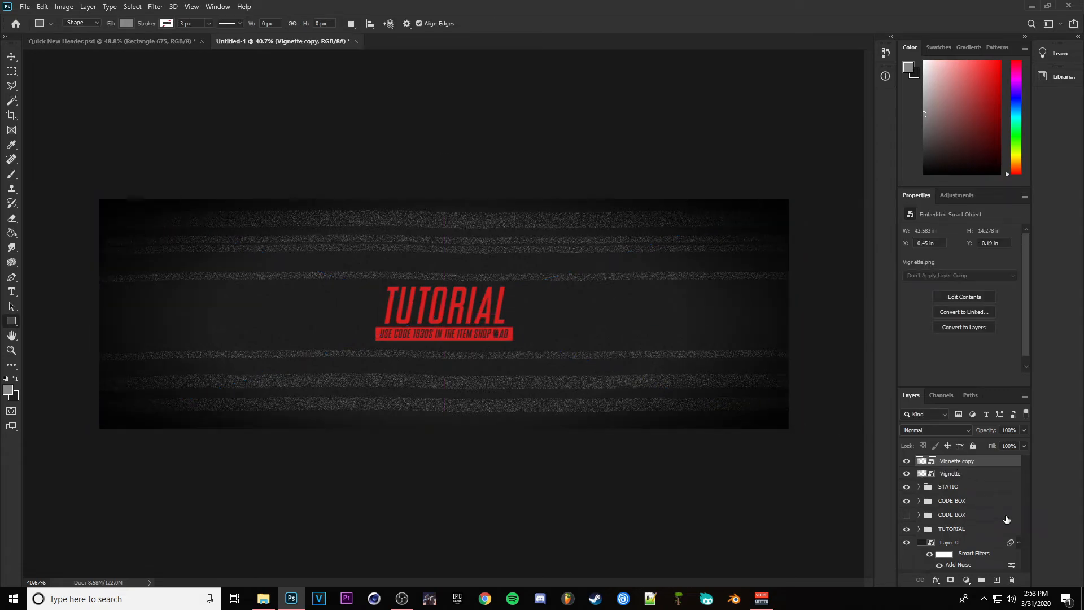
{"action": "left_click", "coordinate": [1010, 430]}
{"action": "type", "text": "50"}
Add a Color Lookup adjustment layer and choose the DropBlues.3DL look
{"action": "left_click", "coordinate": [966, 580]}
{"action": "left_click", "coordinate": [985, 521]}
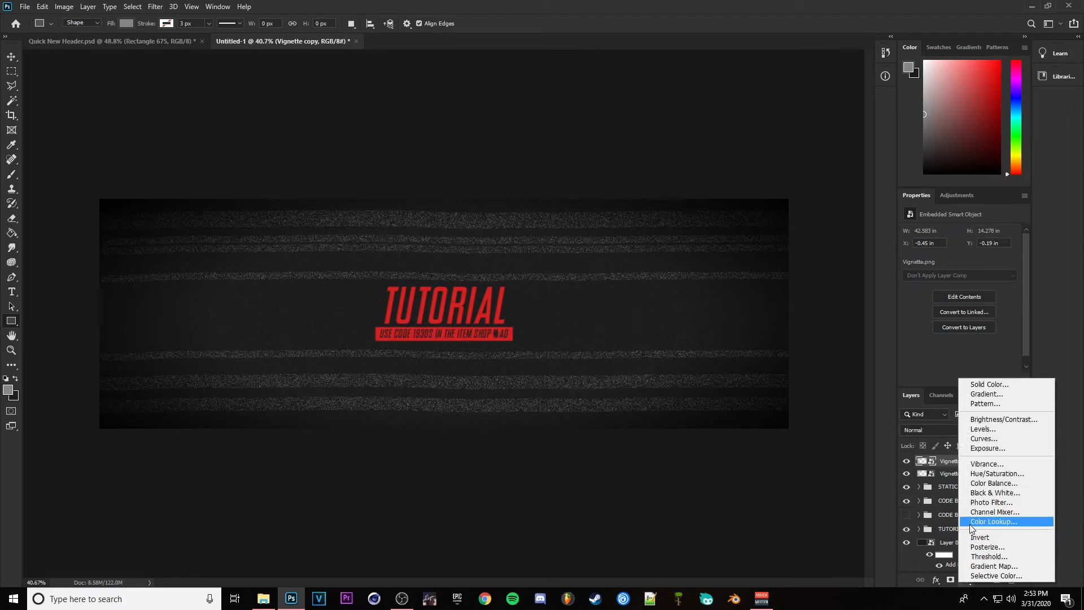
{"action": "left_click", "coordinate": [963, 233]}
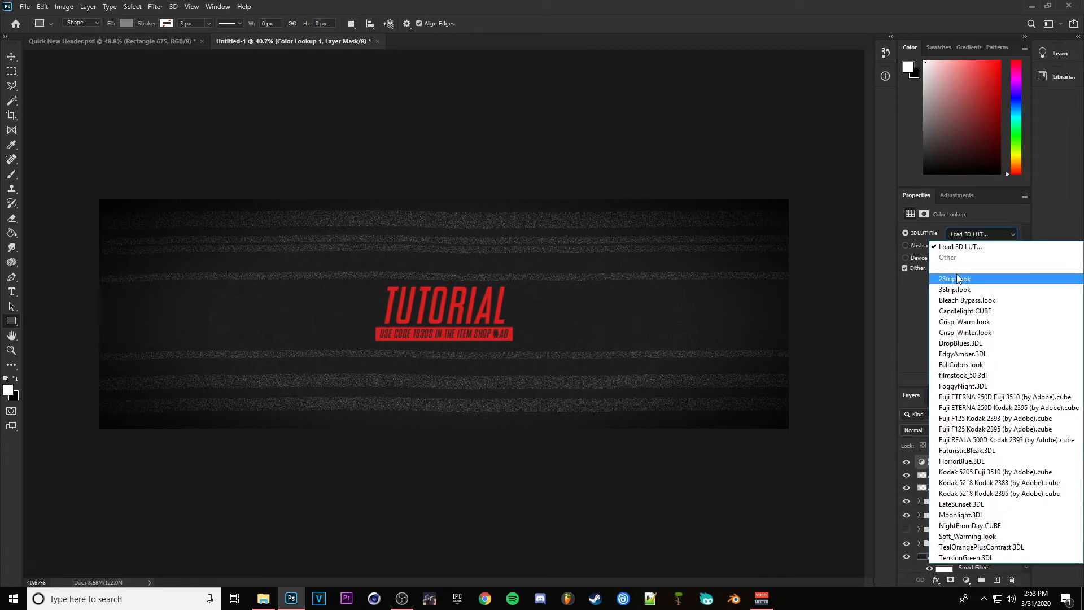
{"action": "left_click", "coordinate": [956, 276]}
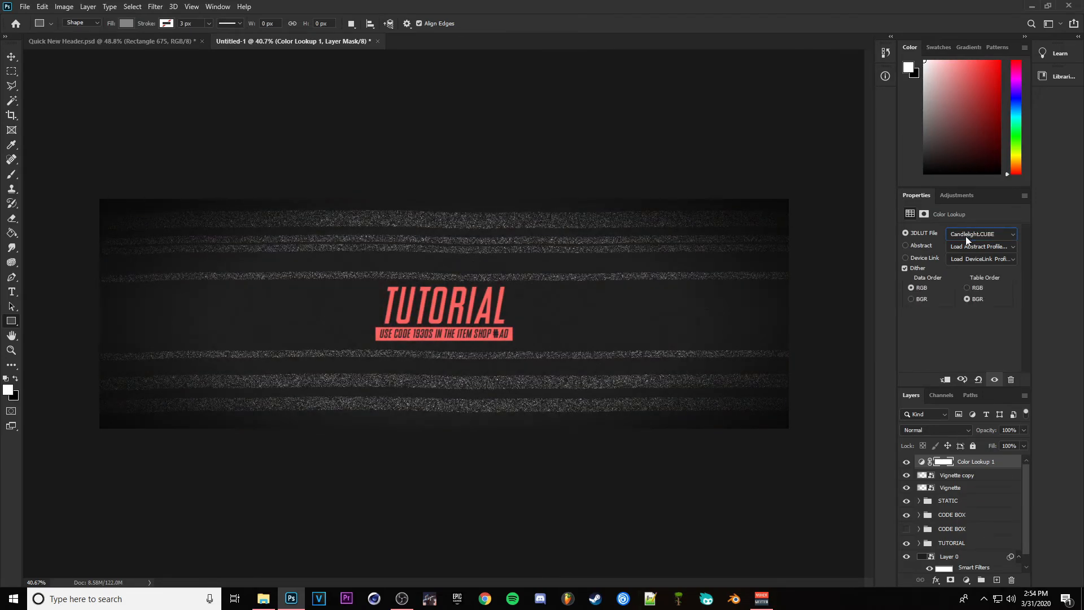
{"action": "key", "text": "Down"}
{"action": "key", "text": "Down"}
{"action": "key", "text": "Down"}
{"action": "key", "text": "Down"}
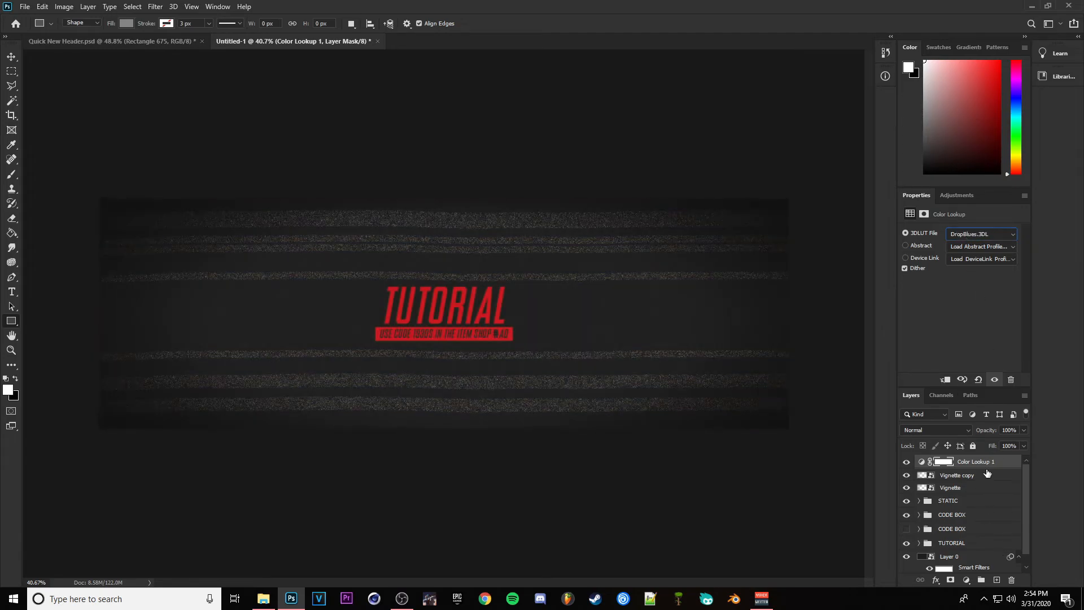
Set the Color Lookup layer's opacity to 80% and move it beneath both vignette layers
{"action": "key", "text": "8"}
{"action": "left_click_drag", "start_coordinate": [951, 463], "coordinate": [975, 494]}
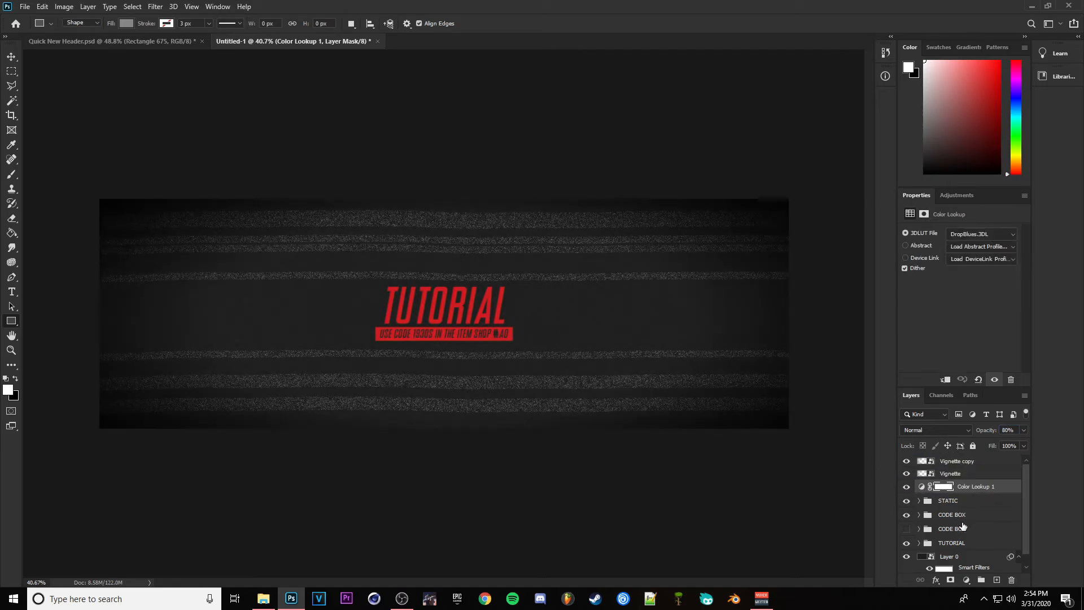
Compare the new header with the existing design and its layers in Quick New Header.psd
{"action": "left_click", "coordinate": [139, 43]}
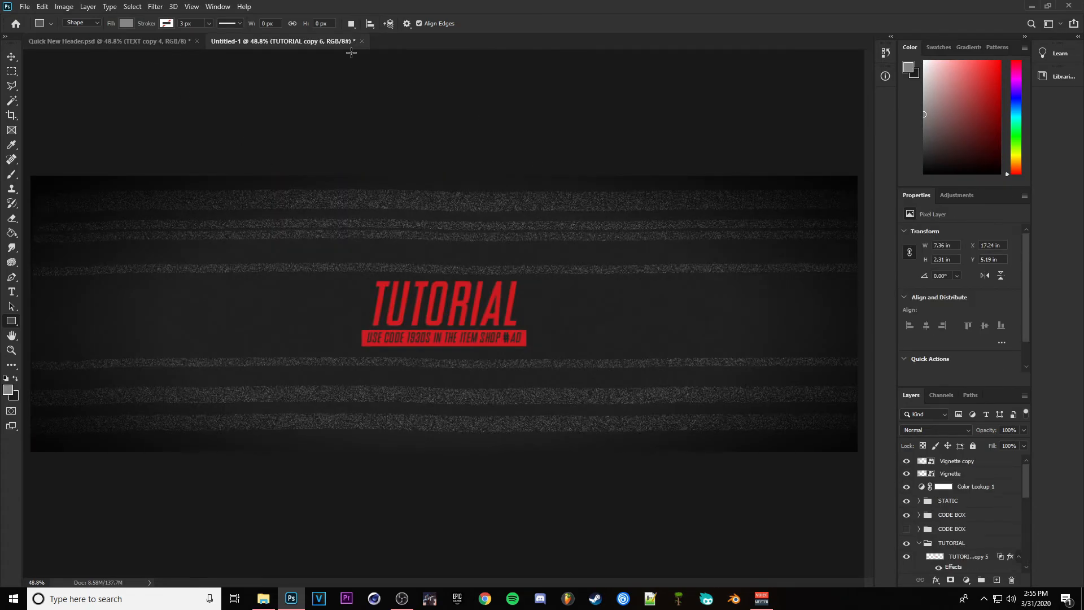
{"action": "left_click", "coordinate": [919, 543]}
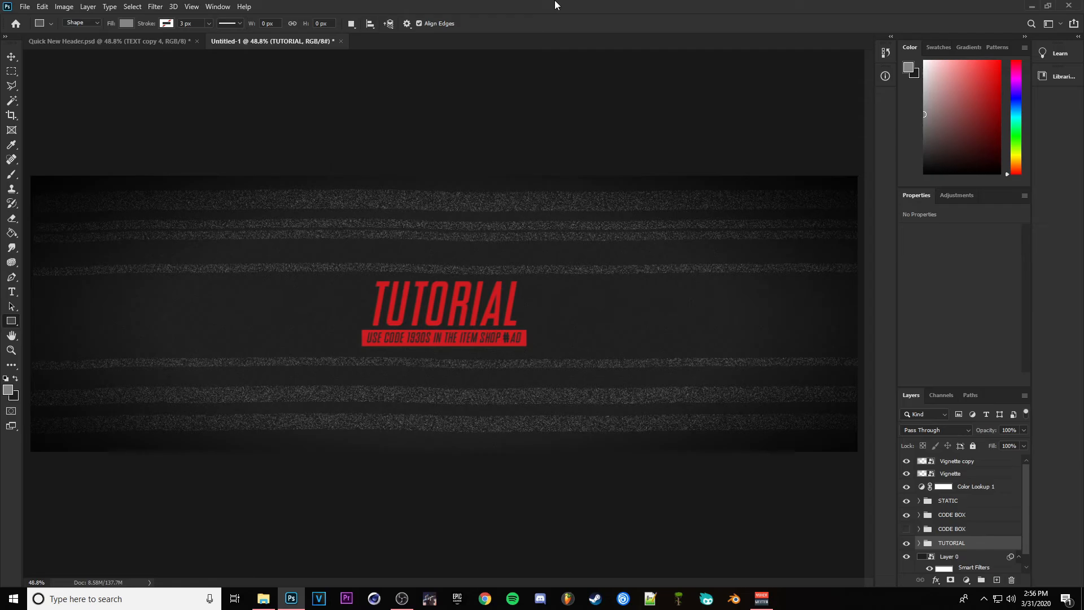
{"action": "left_click", "coordinate": [163, 38]}
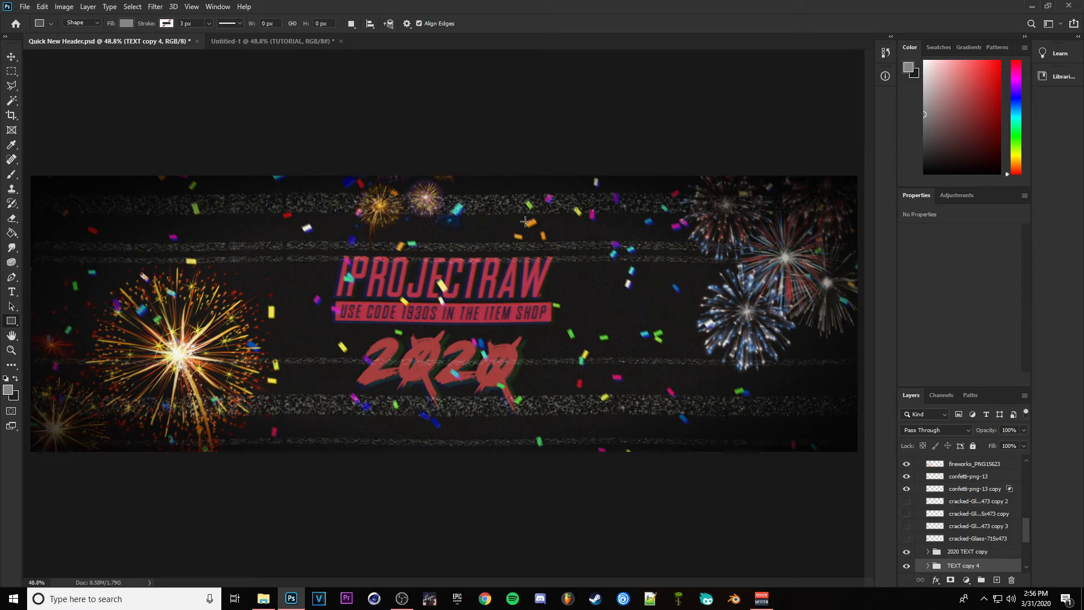
{"action": "scroll", "coordinate": [957, 559], "scroll_direction": "up", "scroll_amount": 3}
{"action": "scroll", "coordinate": [958, 558], "scroll_direction": "up", "scroll_amount": 1}
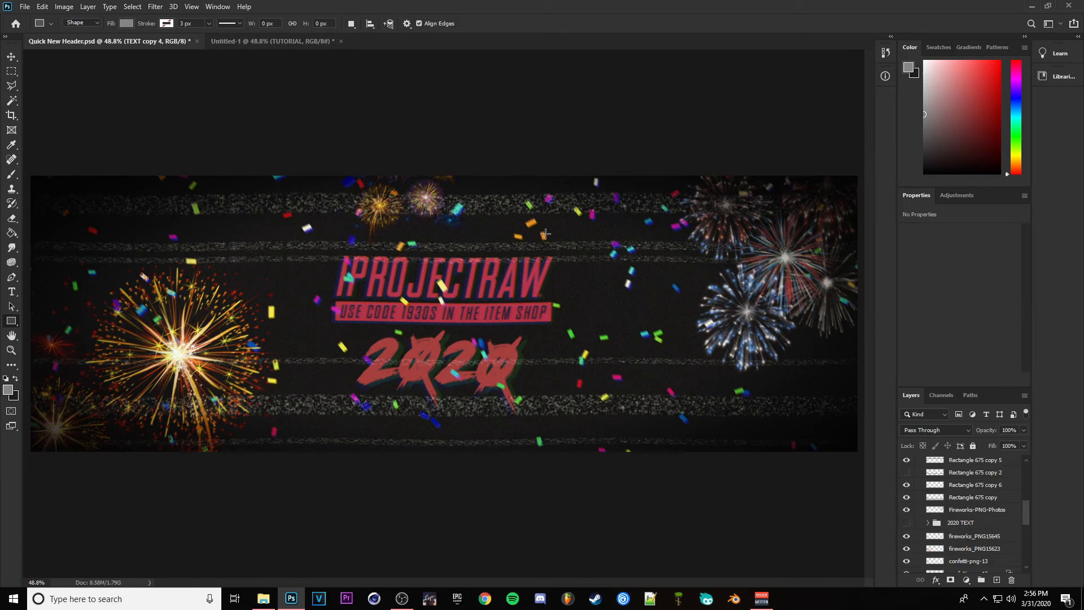
{"action": "left_click", "coordinate": [287, 38]}
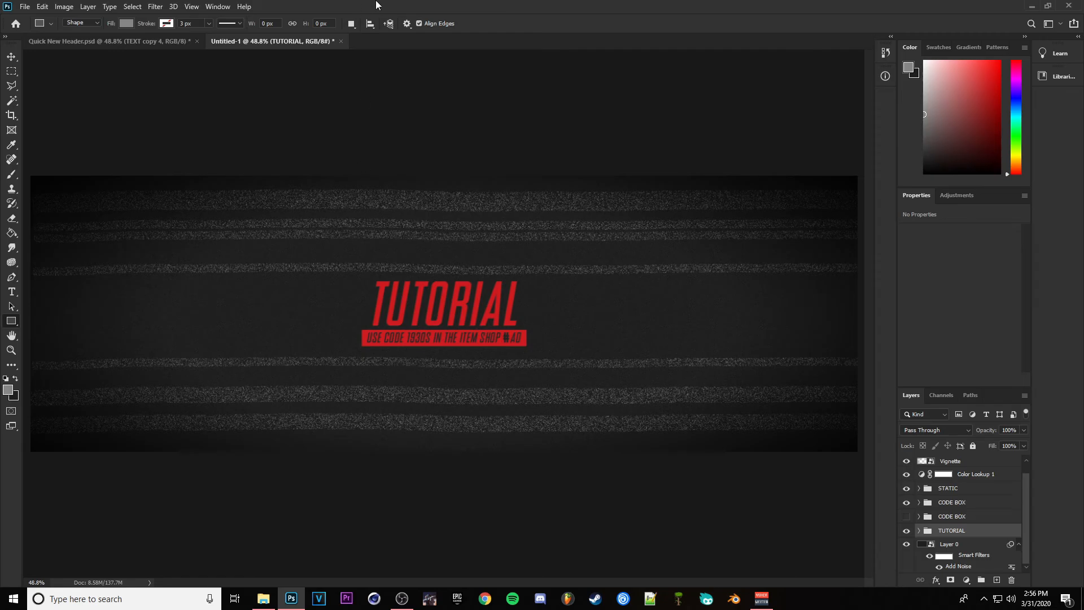
{"action": "left_click", "coordinate": [170, 40]}
{"action": "left_click", "coordinate": [237, 43]}
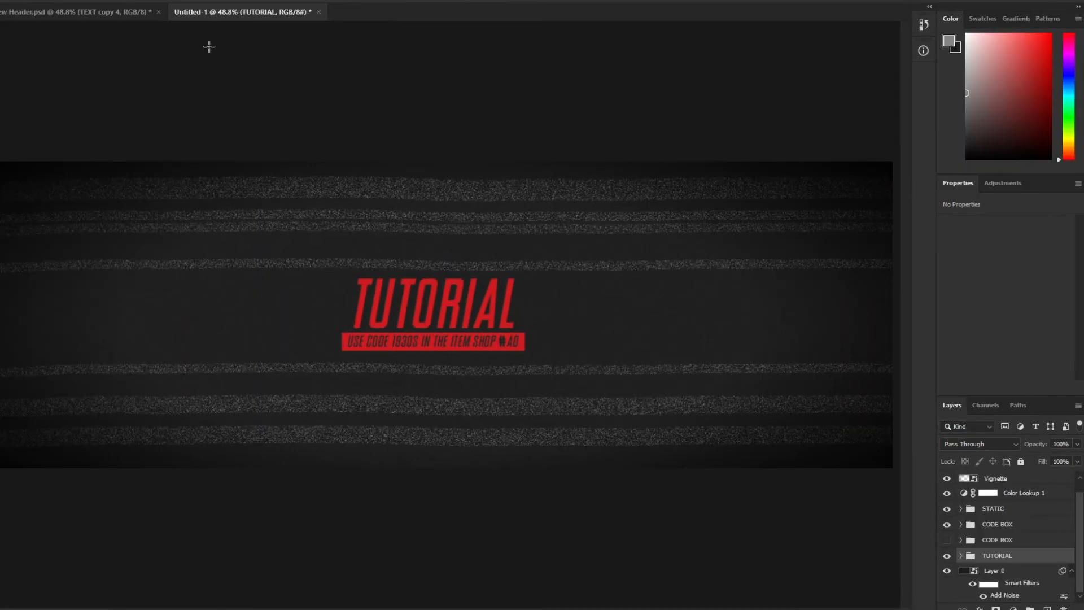